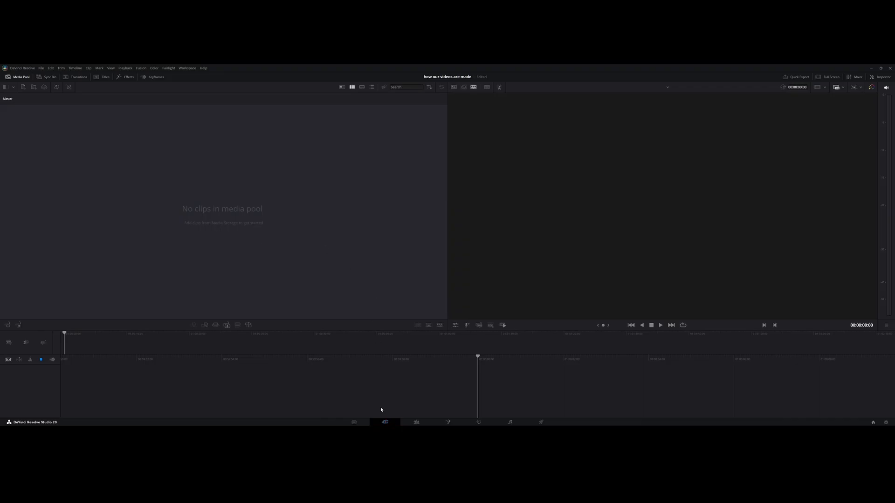
Step: On the Edit page, import the "sevendust - is this the real you" video from File Explorer into the media pool, keeping the project frame rate
{"action": "left_click", "coordinate": [415, 423]}
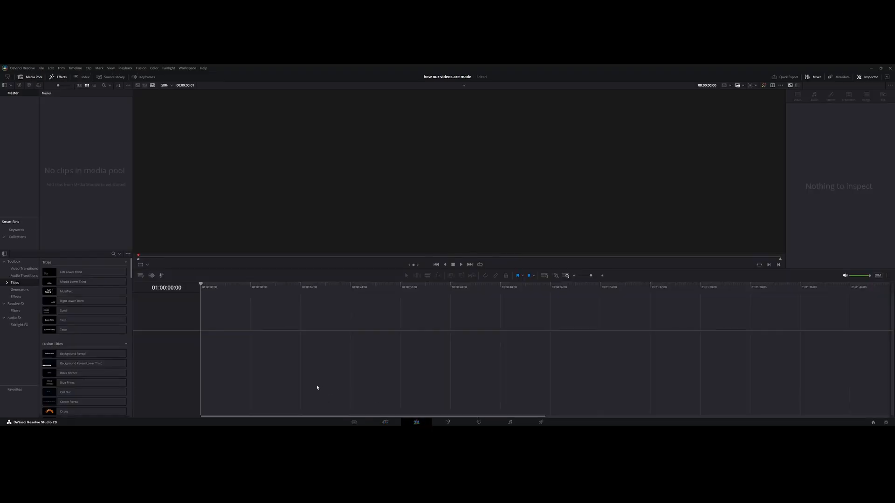
{"action": "key", "text": "alt+Tab"}
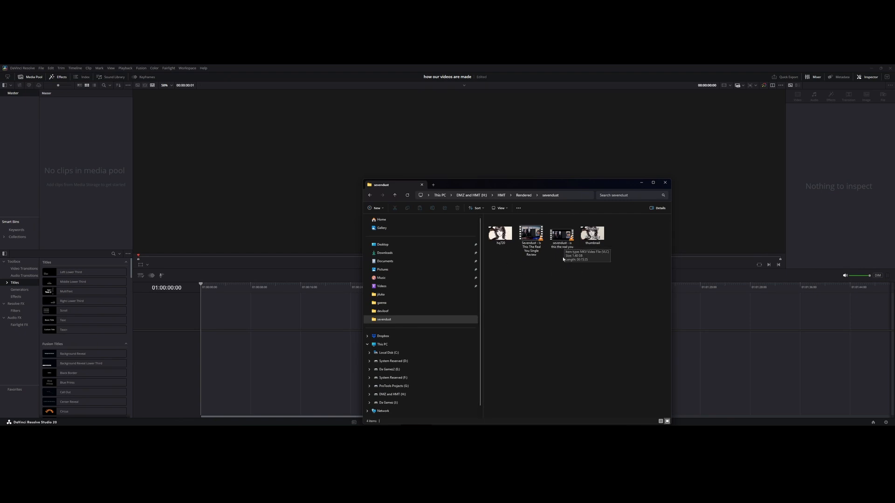
{"action": "left_click_drag", "start_coordinate": [566, 239], "coordinate": [100, 185]}
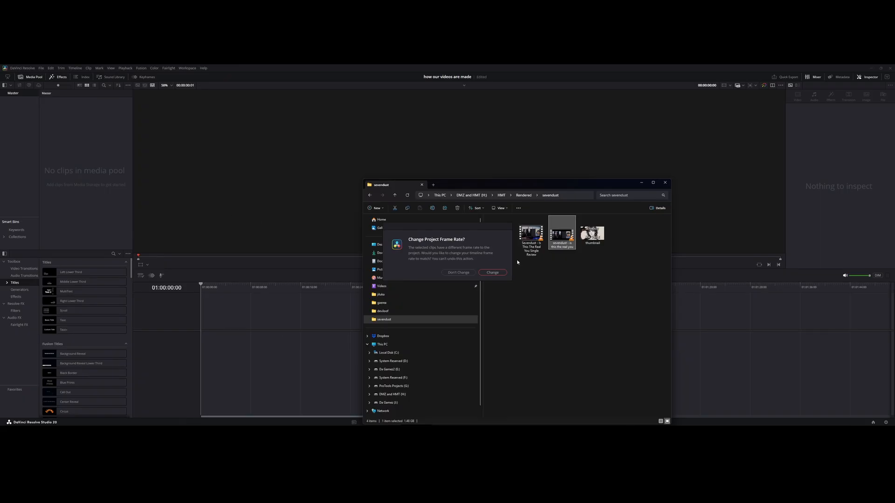
{"action": "left_click", "coordinate": [455, 273]}
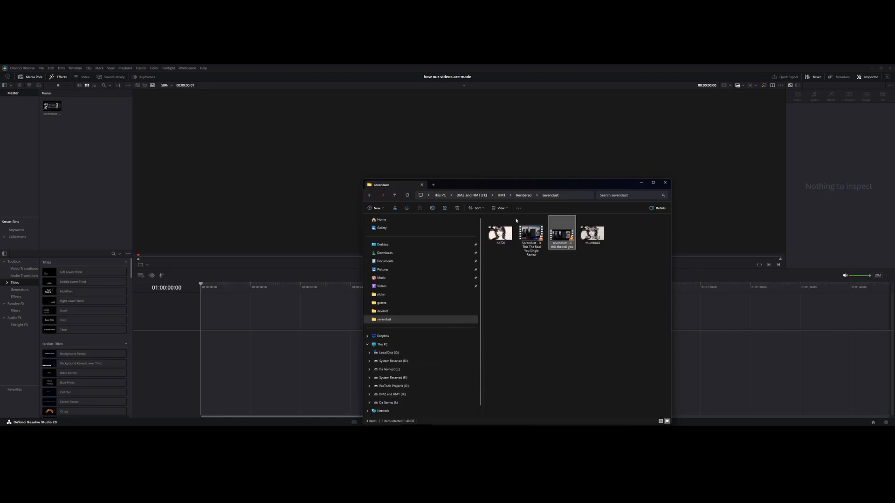
Step: Import the semi-truck wallpaper image and the Forsaken Shadows audio from the HMT Backing tracks folder into the media pool
{"action": "left_click", "coordinate": [501, 196]}
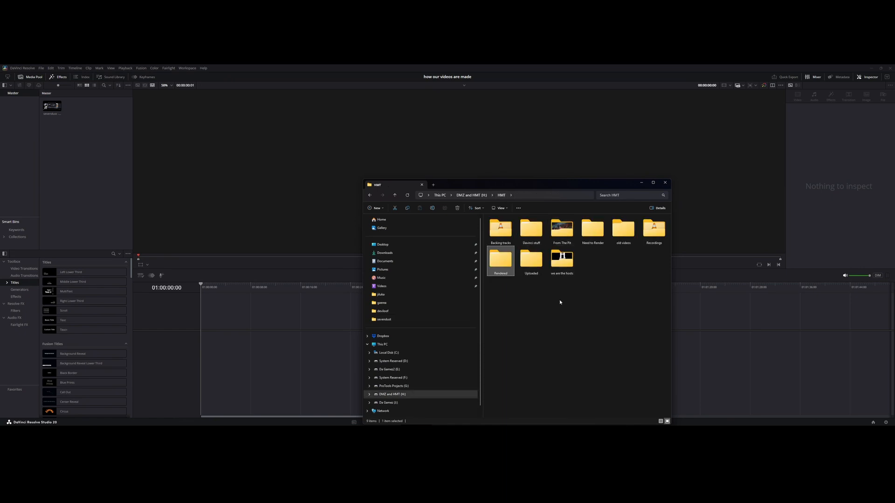
{"action": "double_click", "coordinate": [500, 230]}
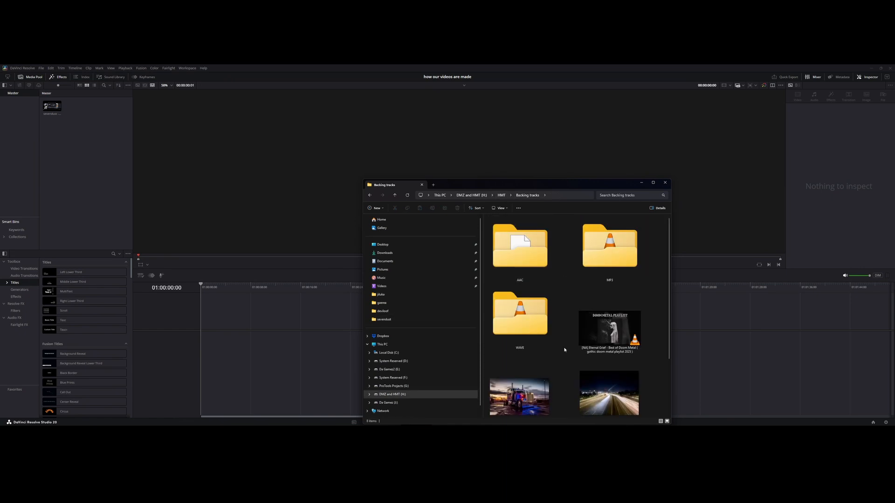
{"action": "scroll", "coordinate": [564, 350], "scroll_direction": "down", "scroll_amount": 2}
{"action": "left_click", "coordinate": [524, 320]}
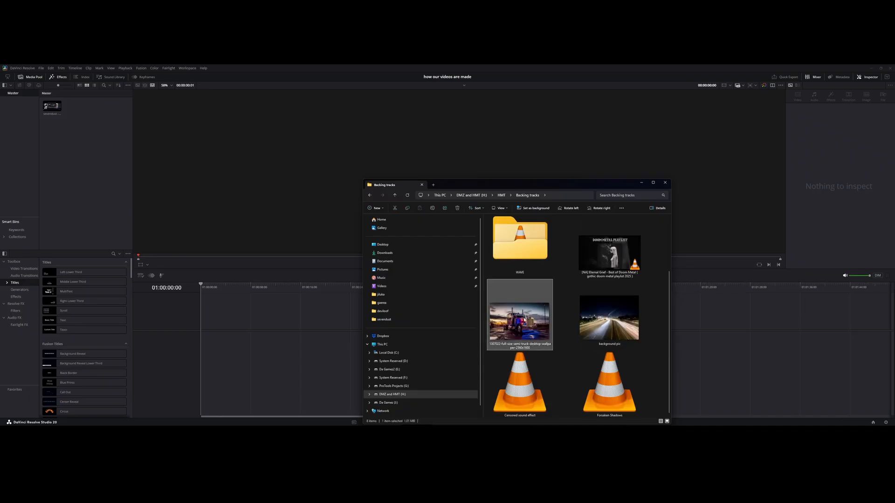
{"action": "left_click", "coordinate": [610, 387], "text": "ctrl"}
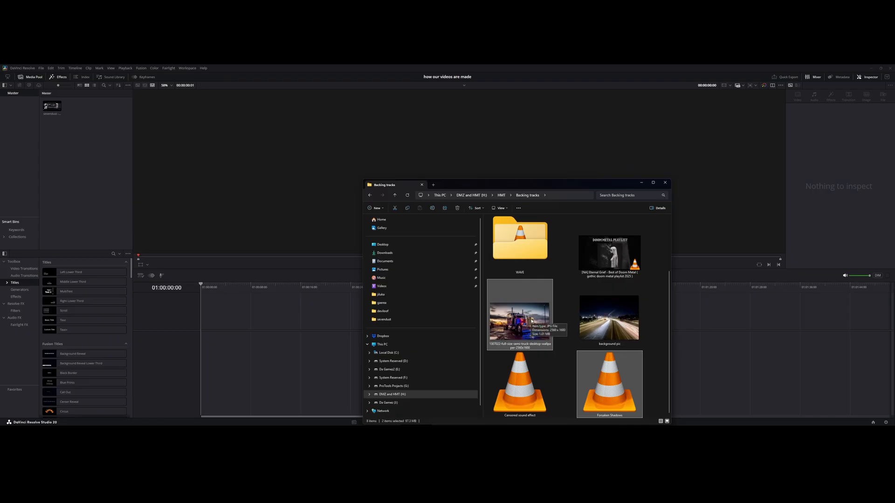
{"action": "left_click_drag", "start_coordinate": [531, 320], "coordinate": [89, 151]}
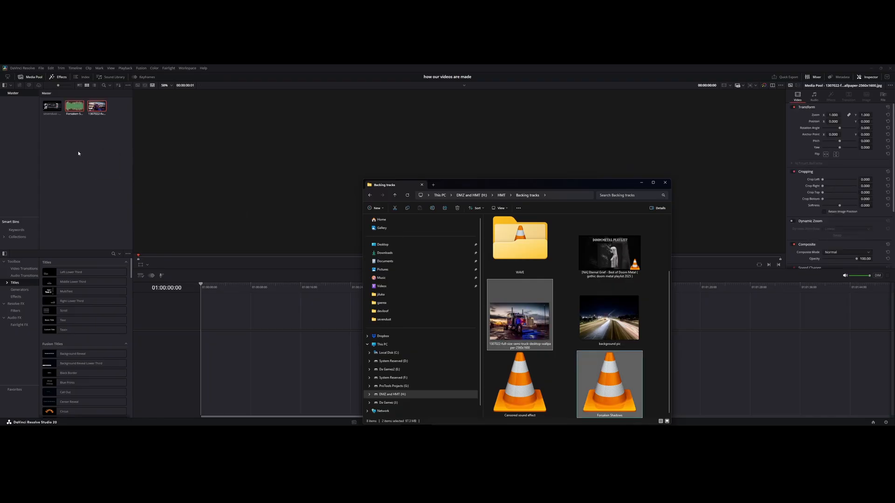
Step: Import the Intro Segment video from the "we are the hosts" folder into the media pool and minimize File Explorer
{"action": "left_click", "coordinate": [371, 196]}
{"action": "double_click", "coordinate": [563, 272]}
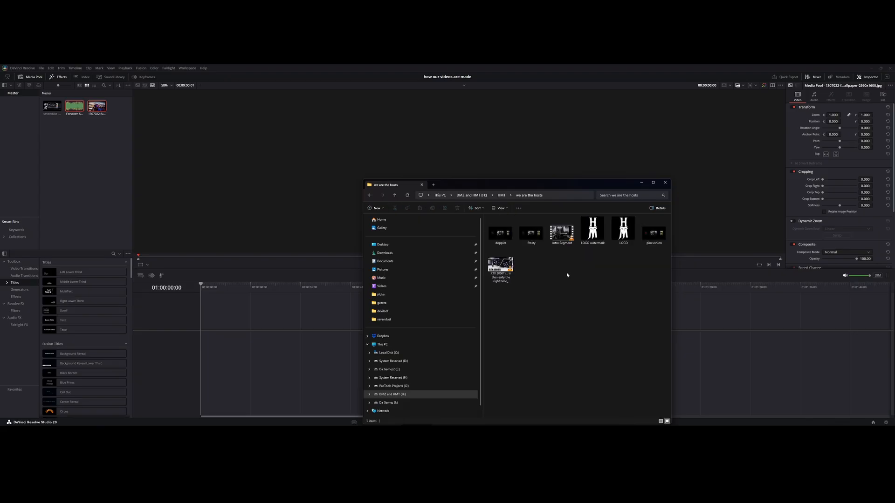
{"action": "left_click_drag", "start_coordinate": [562, 230], "coordinate": [96, 163]}
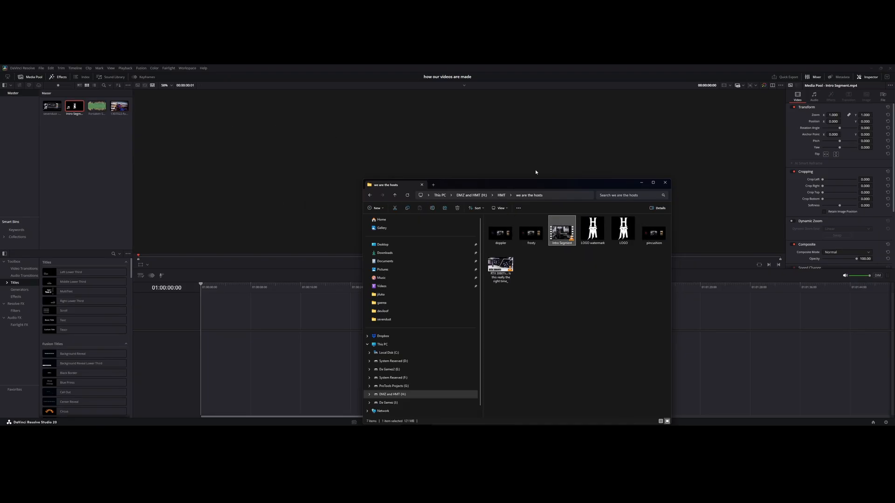
{"action": "left_click", "coordinate": [641, 182]}
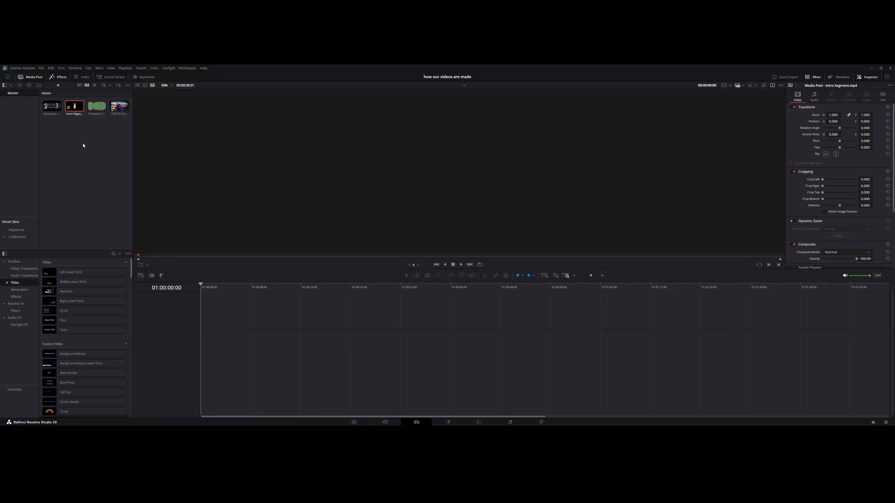
Step: Create a timeline by placing the sevendust video at its start, and enlarge the viewer area
{"action": "left_click", "coordinate": [50, 109]}
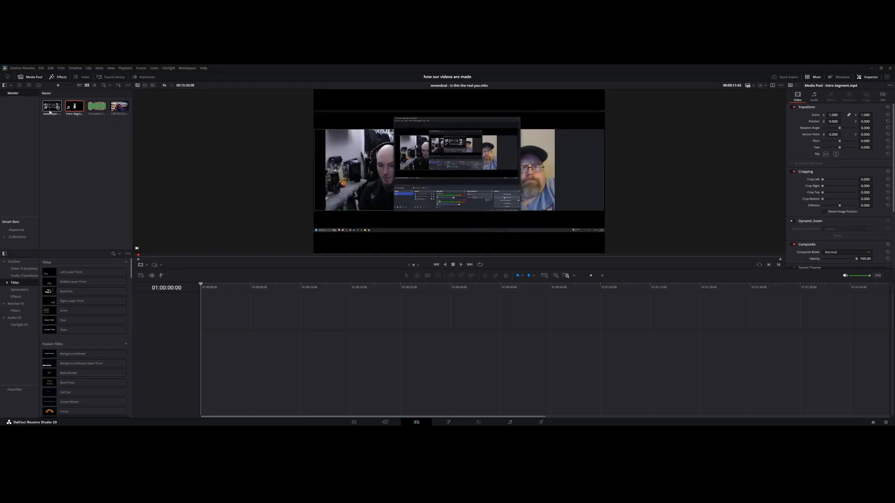
{"action": "left_click", "coordinate": [51, 110]}
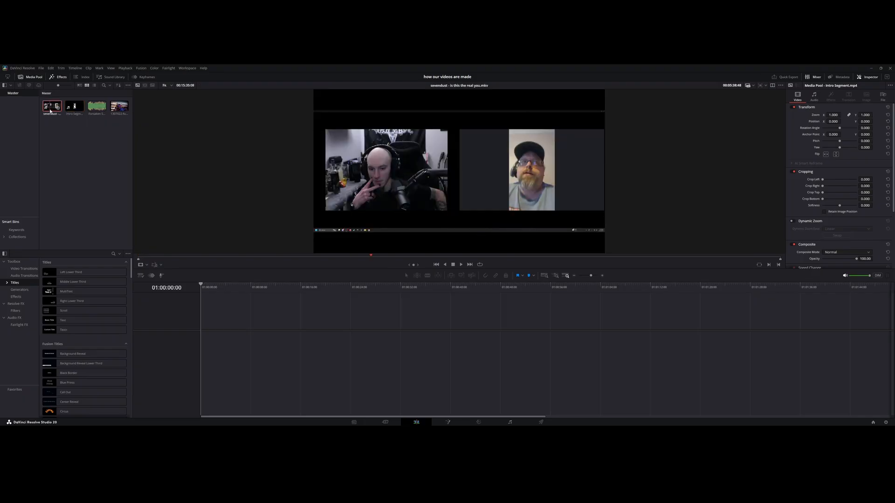
{"action": "left_click_drag", "start_coordinate": [50, 112], "coordinate": [200, 339]}
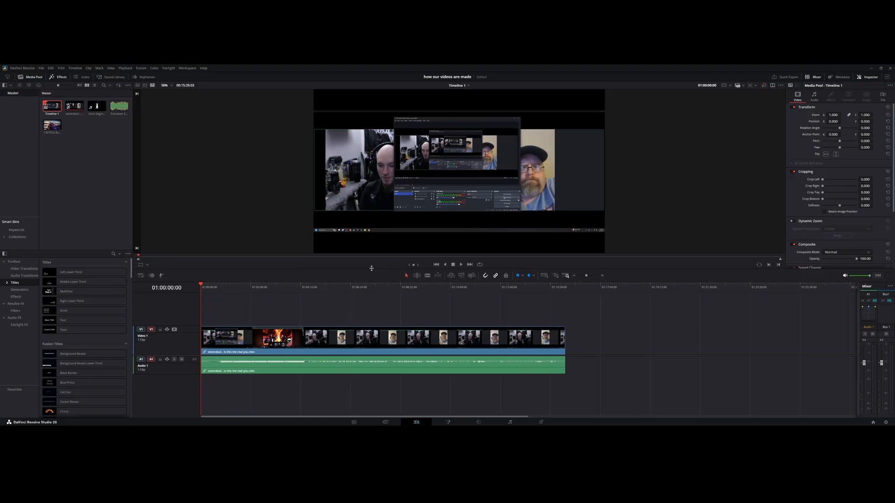
{"action": "left_click_drag", "start_coordinate": [371, 268], "coordinate": [390, 291]}
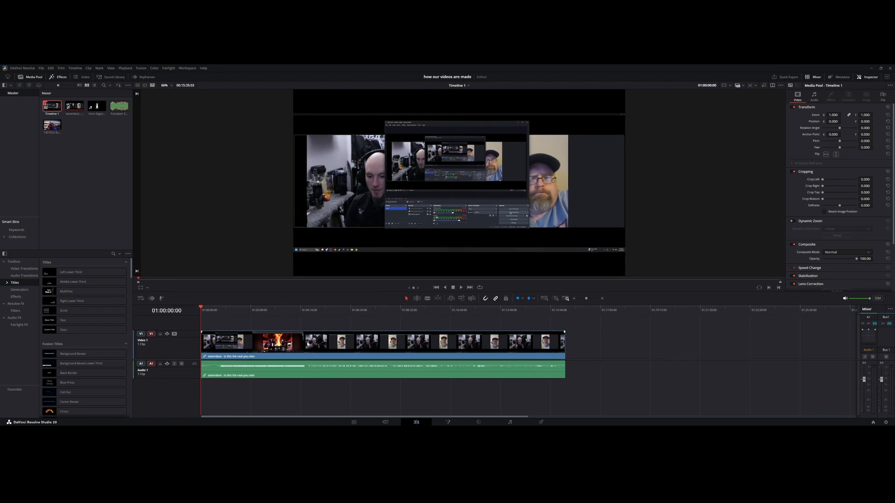
Step: Run the AI Audio Assistant's auto mix on the timeline with the YouTube delivery standard
{"action": "left_click", "coordinate": [307, 344]}
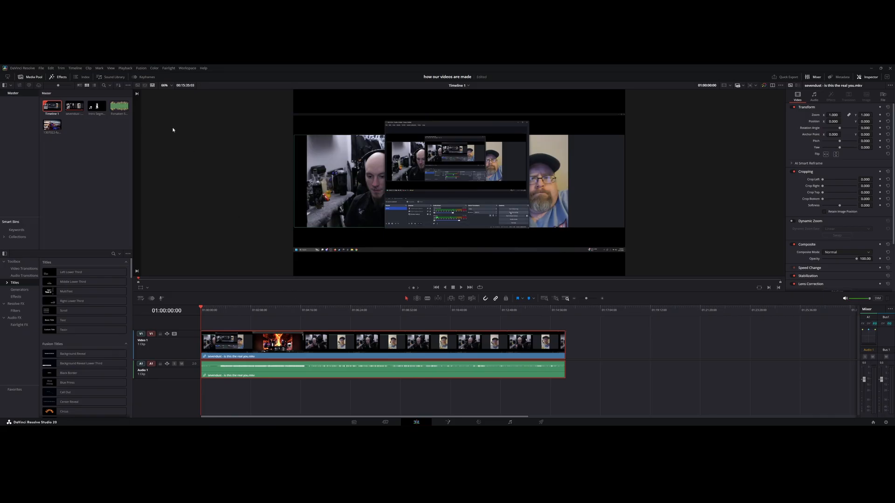
{"action": "left_click", "coordinate": [75, 69]}
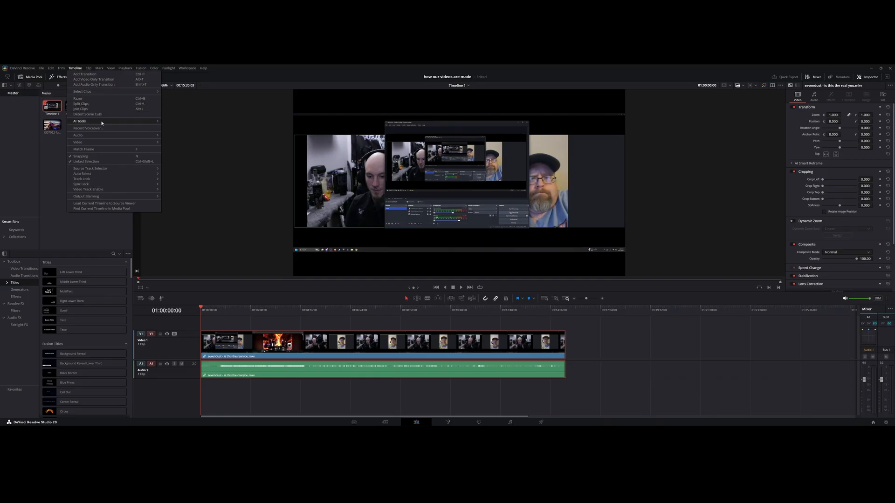
{"action": "mouse_move", "coordinate": [101, 123]}
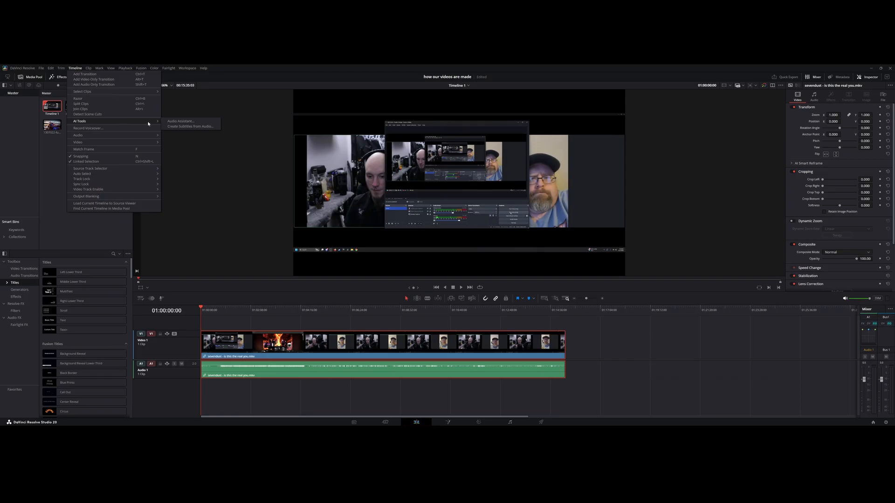
{"action": "left_click", "coordinate": [202, 123]}
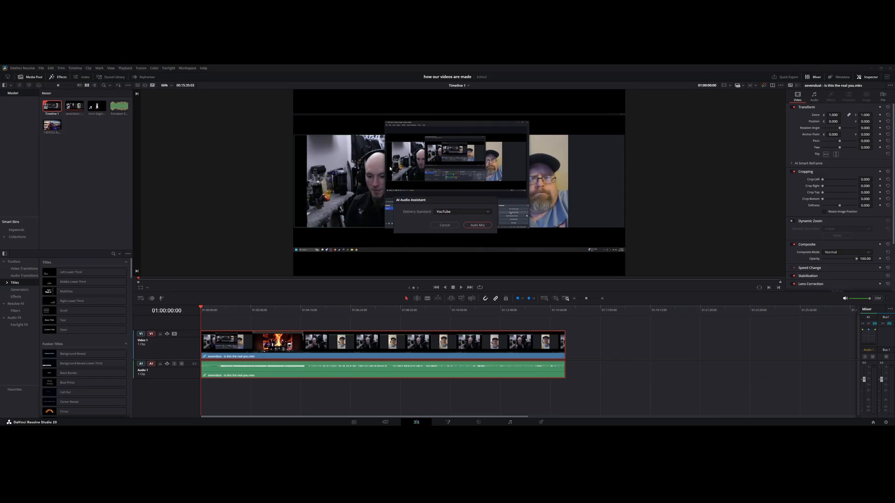
{"action": "left_click", "coordinate": [477, 226]}
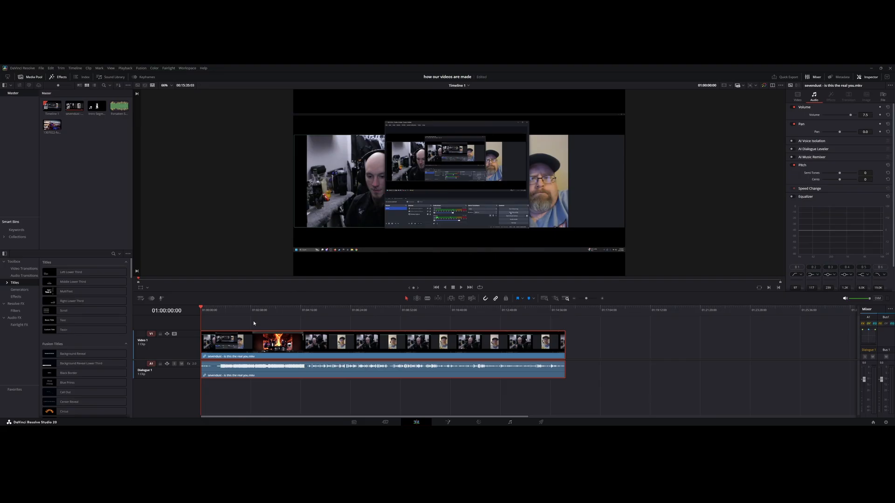
Step: Unlink the sevendust clip's video from its audio on the timeline
{"action": "right_click", "coordinate": [278, 348]}
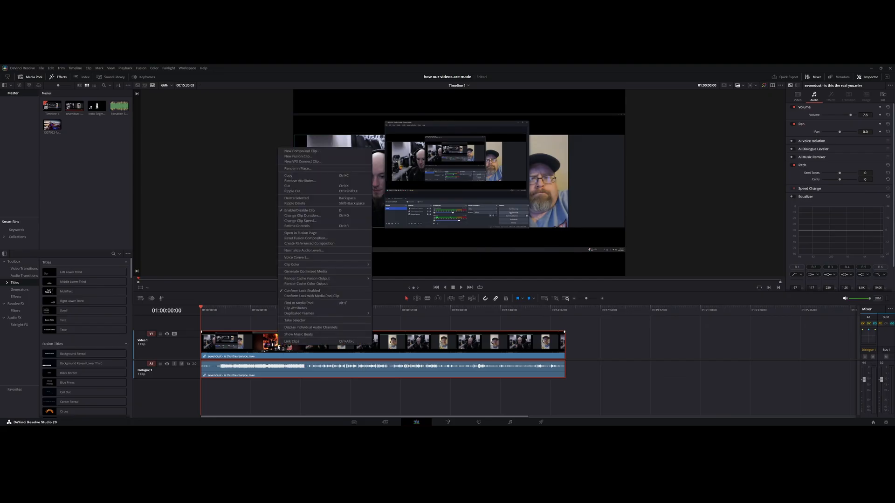
{"action": "left_click", "coordinate": [254, 324]}
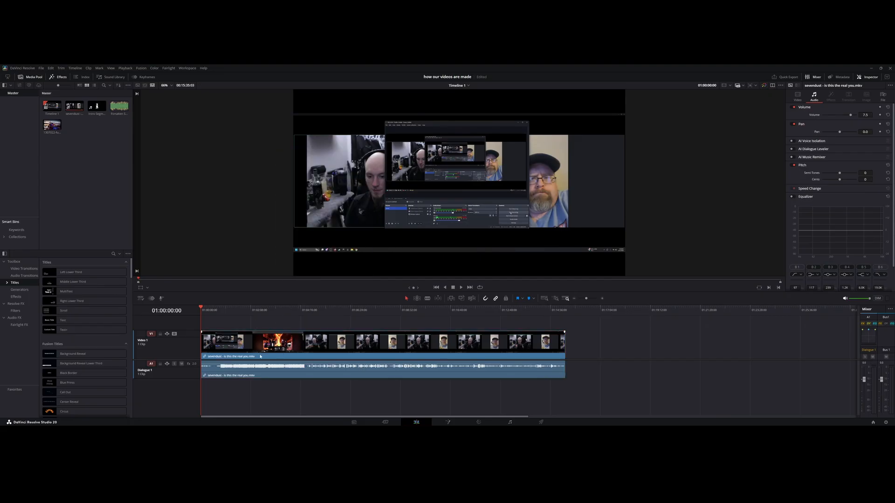
{"action": "left_click", "coordinate": [260, 347]}
{"action": "right_click", "coordinate": [259, 346]}
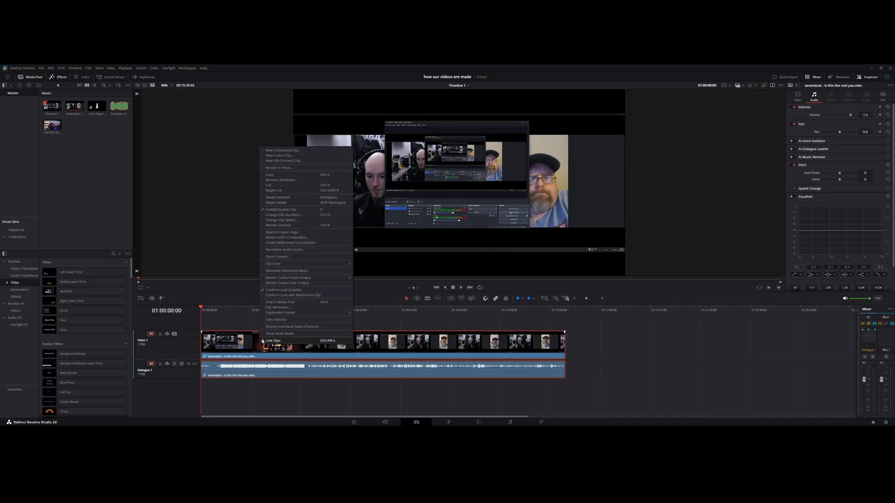
{"action": "left_click", "coordinate": [275, 342]}
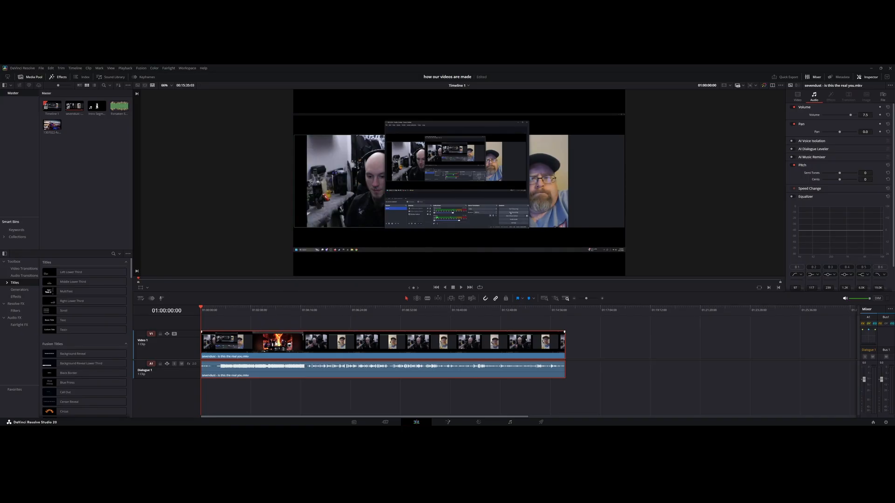
{"action": "left_click", "coordinate": [281, 321]}
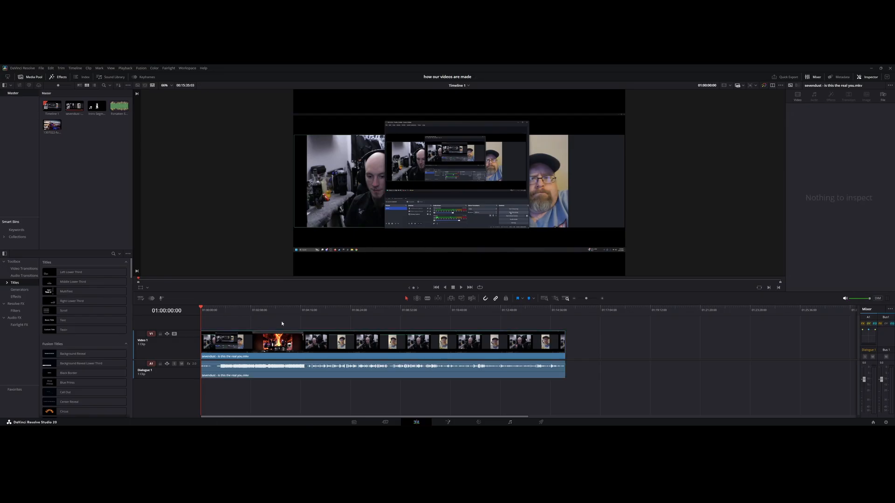
Step: Shift the video and audio track divider downward for more room and move the sevendust video clip up to a new Video 2 track
{"action": "left_click", "coordinate": [248, 345]}
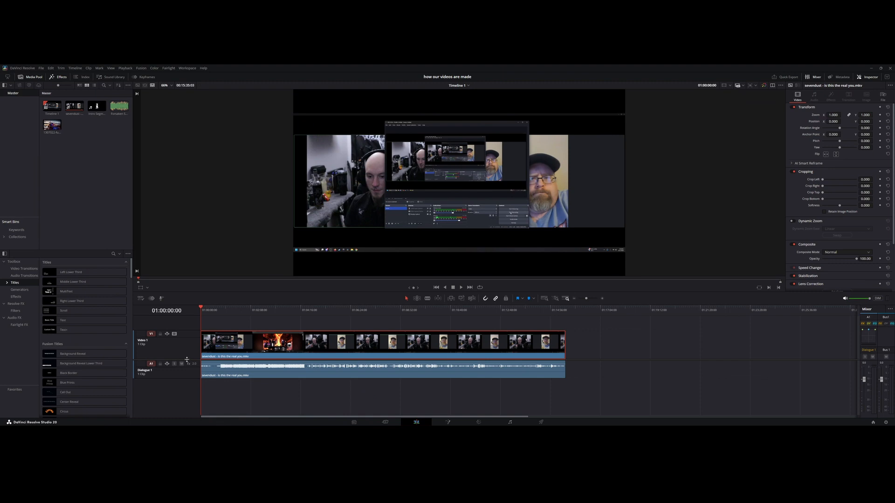
{"action": "left_click_drag", "start_coordinate": [187, 360], "coordinate": [188, 382]}
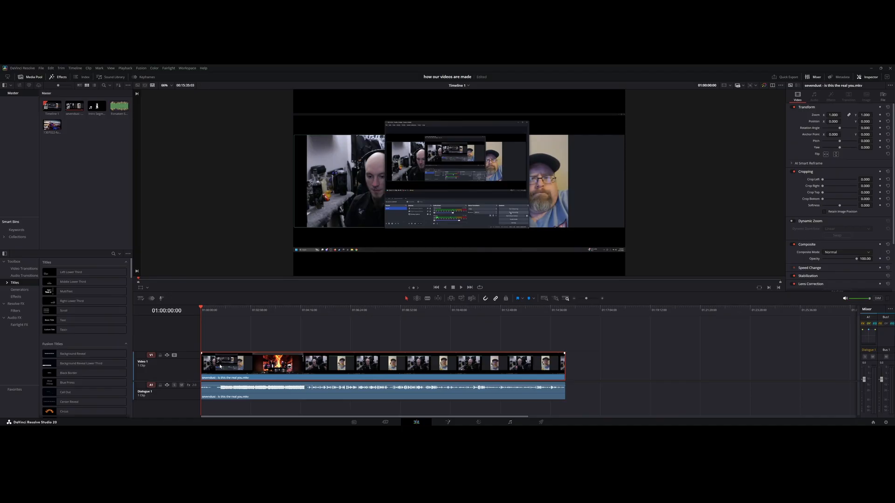
{"action": "left_click_drag", "start_coordinate": [220, 368], "coordinate": [220, 345]}
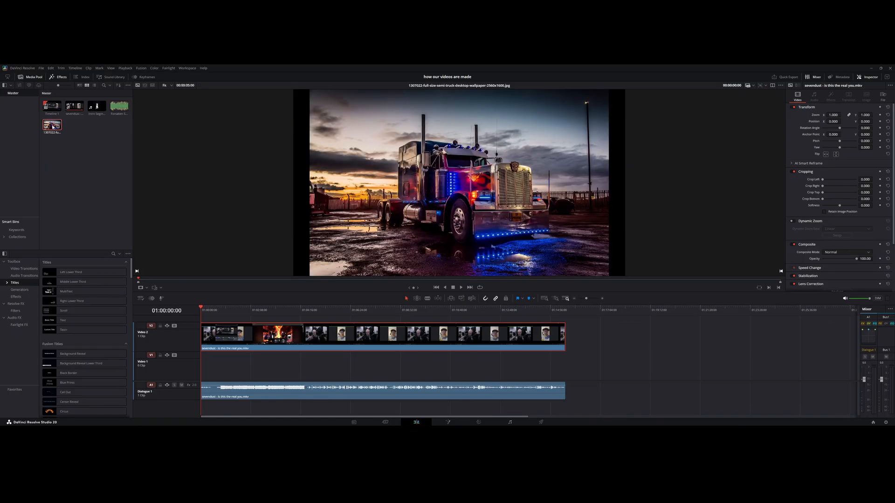
Step: Place the semi-truck wallpaper image on Video 1, aligned with the start of the timeline beneath the sevendust clip
{"action": "left_click_drag", "start_coordinate": [52, 125], "coordinate": [208, 365]}
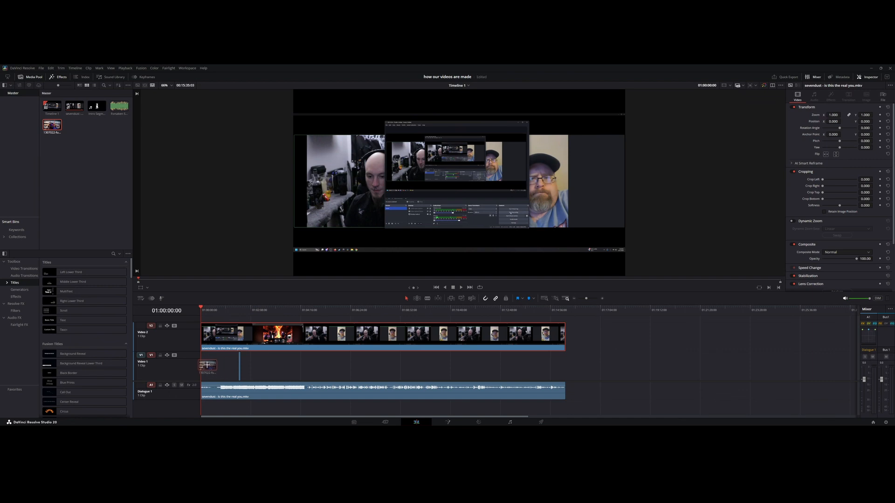
{"action": "left_click", "coordinate": [603, 299]}
{"action": "left_click", "coordinate": [602, 298]}
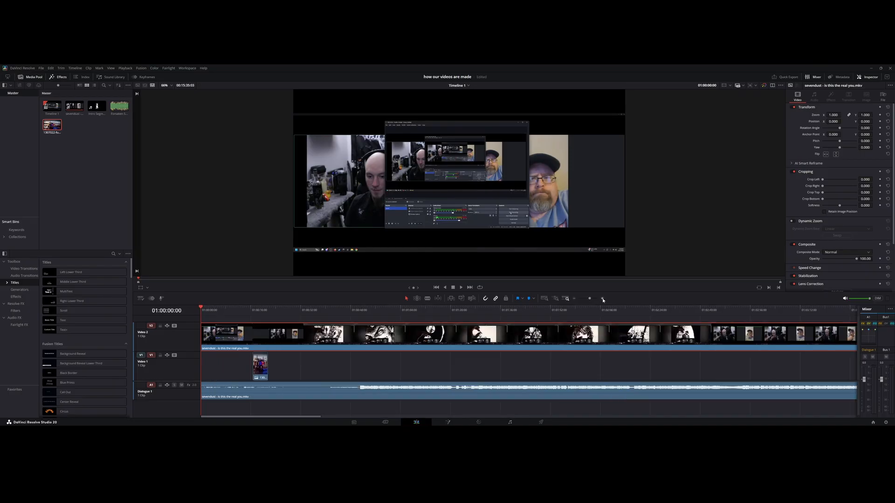
{"action": "left_click", "coordinate": [603, 299]}
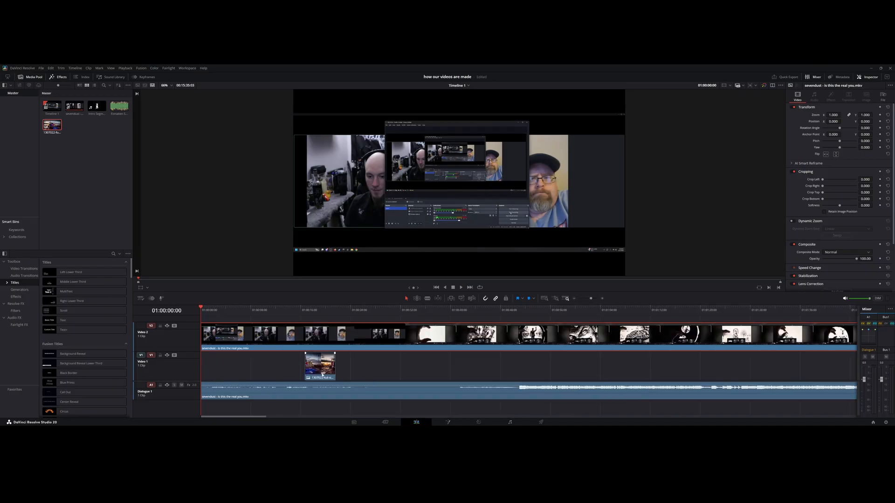
{"action": "left_click_drag", "start_coordinate": [317, 367], "coordinate": [213, 369]}
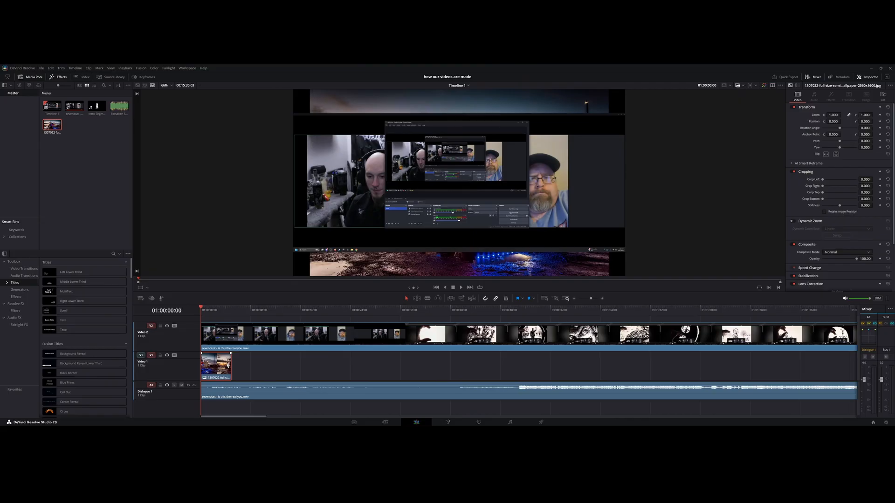
Step: Extend the semi-truck wallpaper image on Video 1 so it ends exactly where the sevendust clip ends
{"action": "left_click_drag", "start_coordinate": [231, 366], "coordinate": [658, 364]}
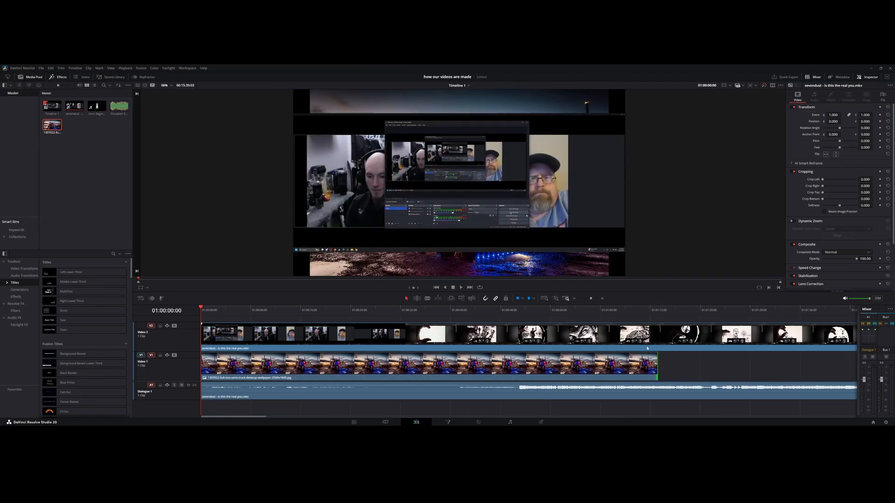
{"action": "left_click", "coordinate": [574, 299]}
{"action": "left_click", "coordinate": [575, 298]}
{"action": "left_click", "coordinate": [574, 299]}
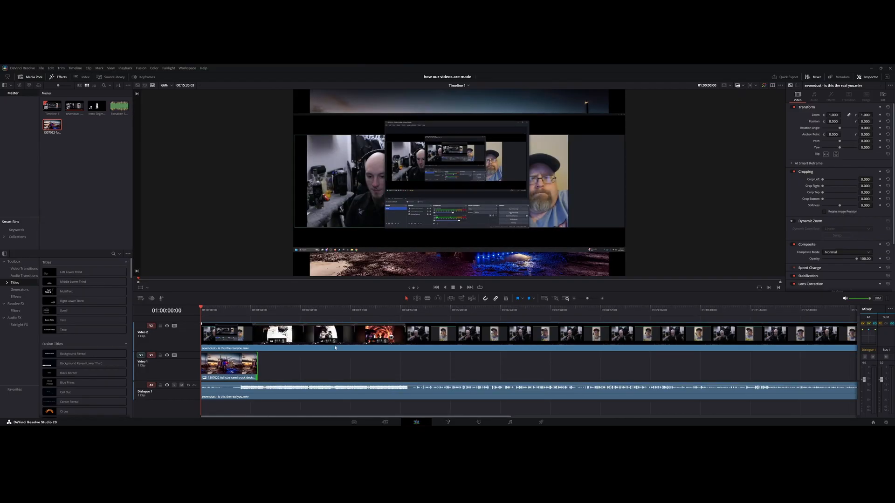
{"action": "left_click_drag", "start_coordinate": [255, 368], "coordinate": [748, 346]}
{"action": "left_click", "coordinate": [576, 299]}
{"action": "left_click", "coordinate": [575, 299]}
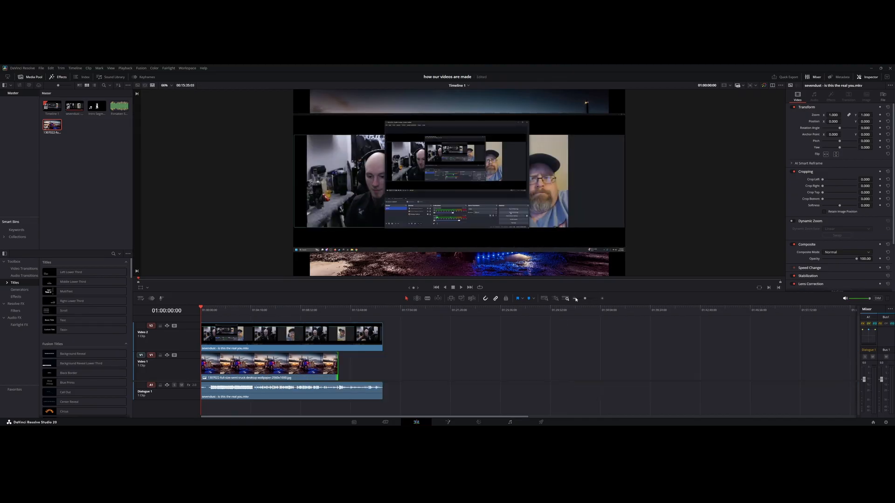
{"action": "left_click_drag", "start_coordinate": [337, 368], "coordinate": [383, 366]}
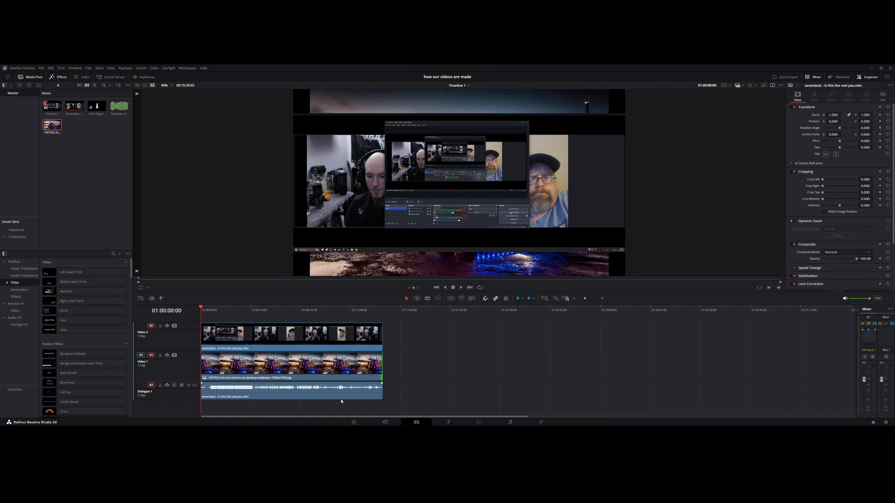
Step: Show the start of the timeline in finer detail and play it up to 01:00:01:07 to set the first cut point
{"action": "left_click", "coordinate": [603, 299]}
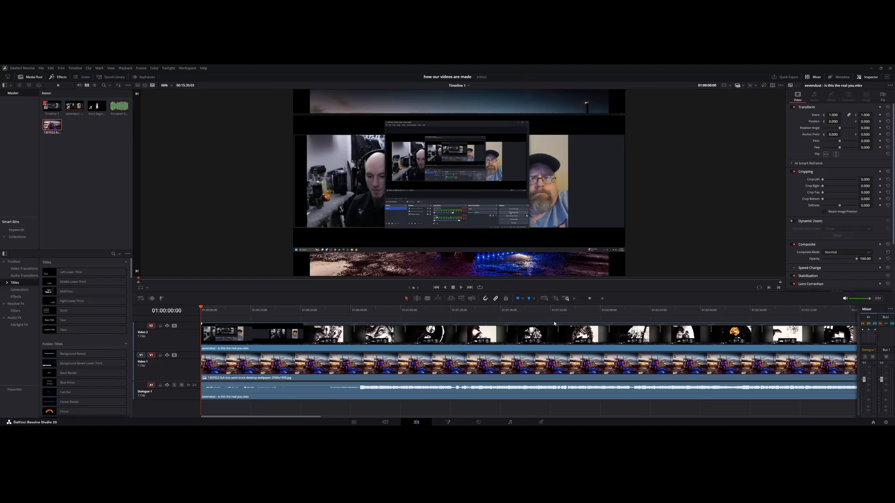
{"action": "left_click", "coordinate": [574, 299]}
{"action": "left_click", "coordinate": [575, 299]}
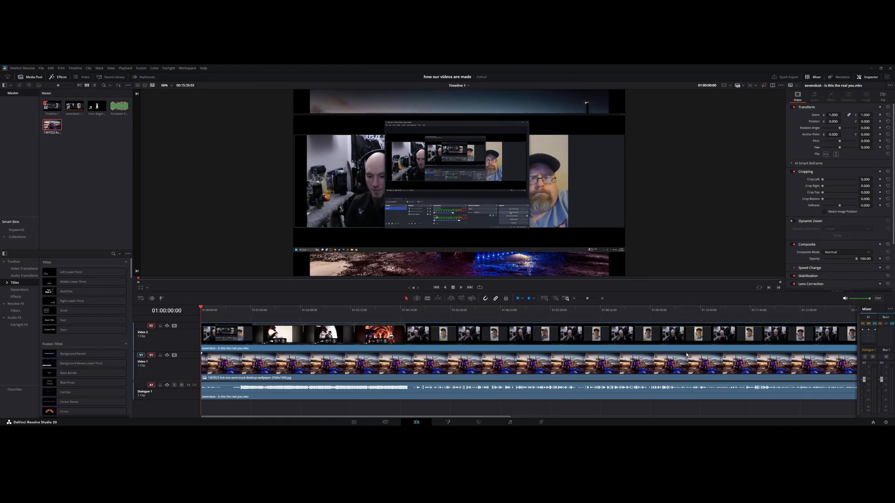
{"action": "left_click", "coordinate": [602, 298]}
{"action": "left_click", "coordinate": [603, 298]}
{"action": "left_click", "coordinate": [602, 299]}
{"action": "left_click", "coordinate": [603, 298]}
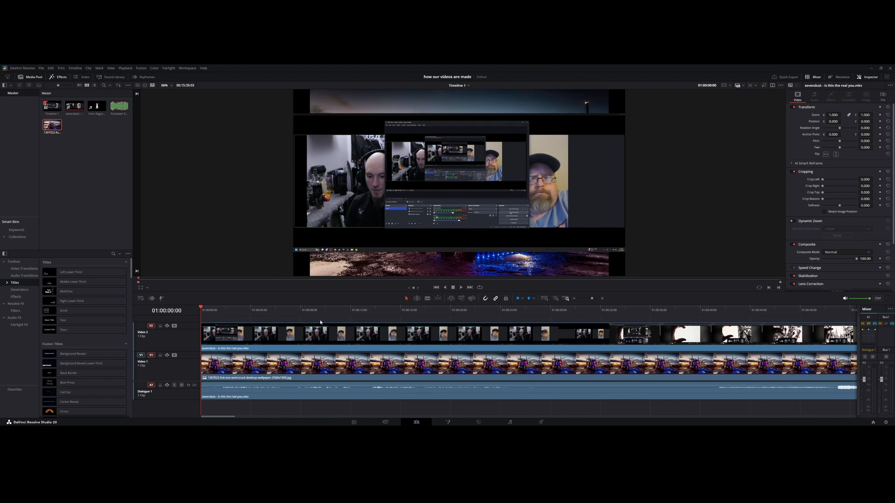
{"action": "key", "text": "space"}
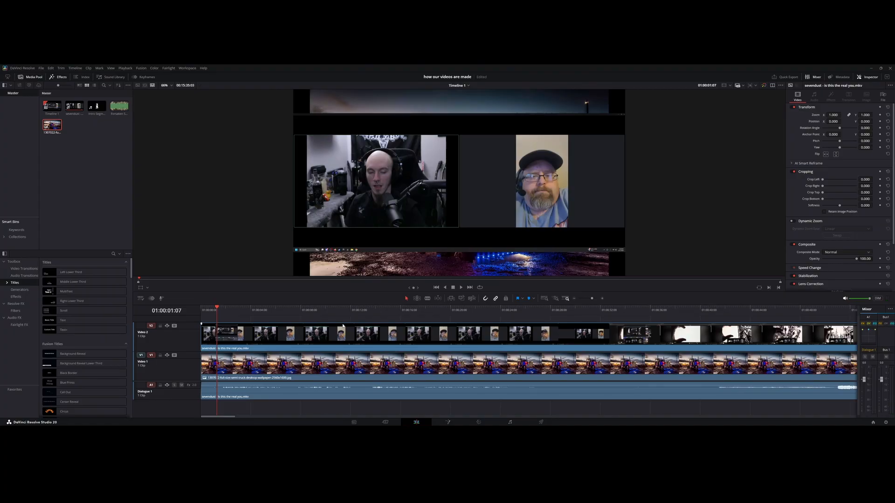
{"action": "left_click", "coordinate": [428, 299]}
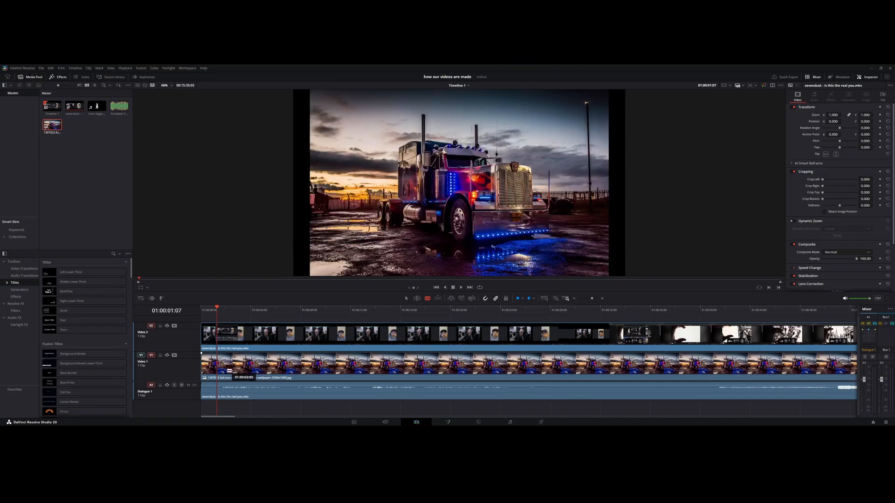
{"action": "left_click", "coordinate": [406, 300]}
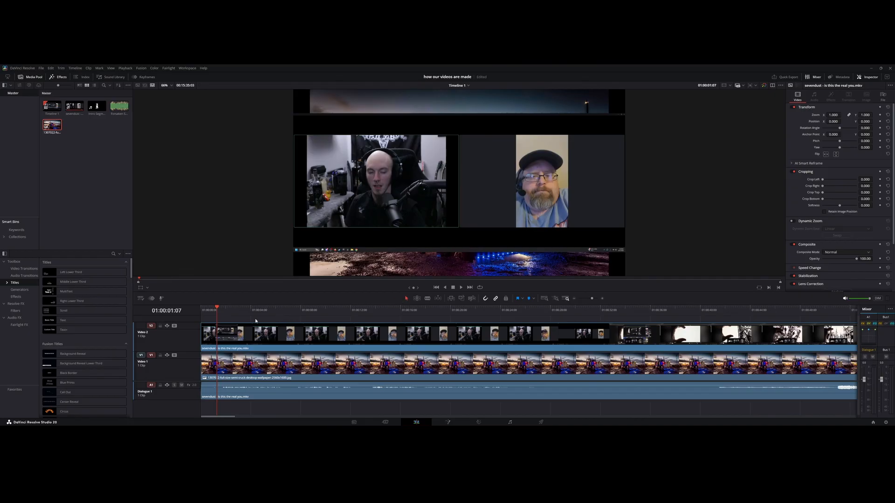
Step: Link the sevendust video clip on Video 2 with its audio clip on Dialogue 1
{"action": "left_click", "coordinate": [231, 338]}
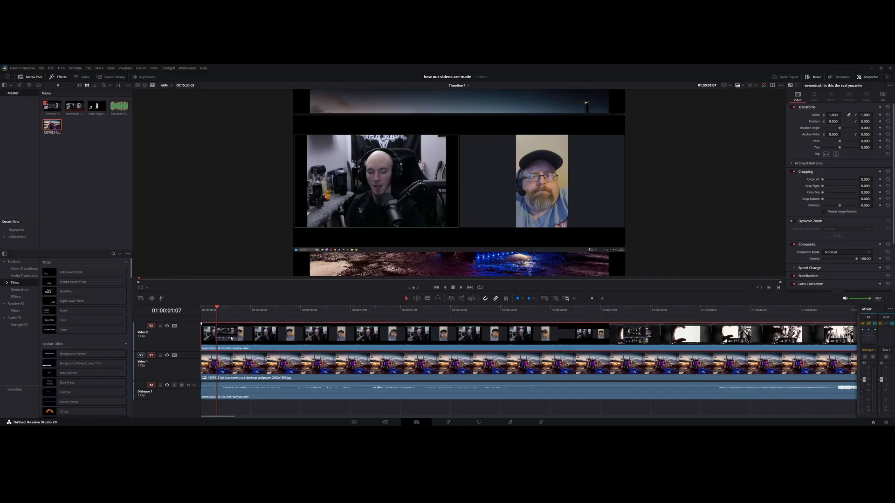
{"action": "left_click", "coordinate": [250, 395]}
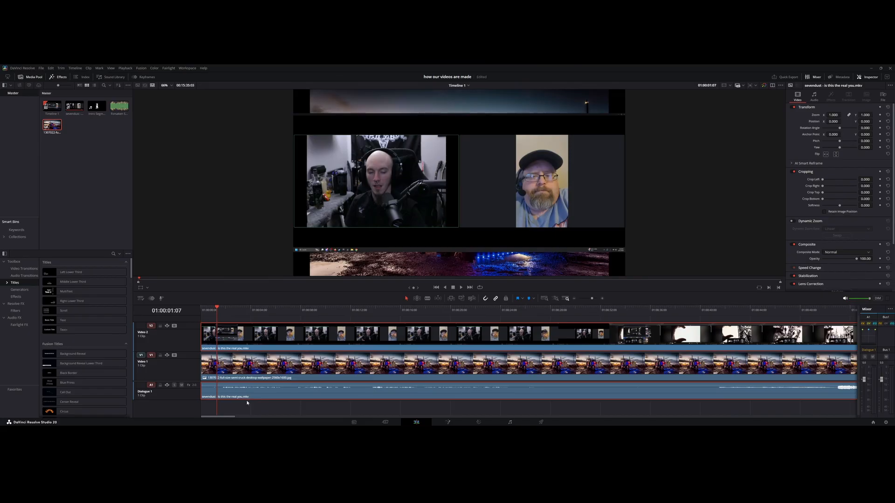
{"action": "right_click", "coordinate": [265, 337]}
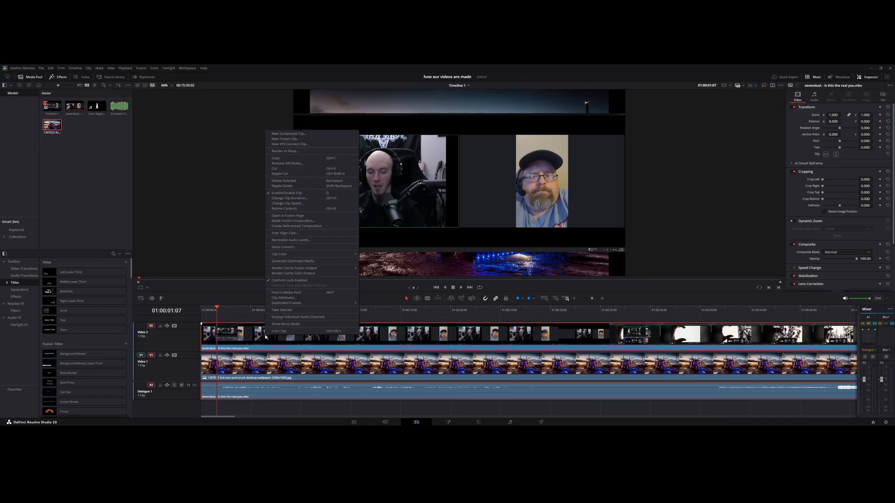
{"action": "left_click", "coordinate": [279, 331]}
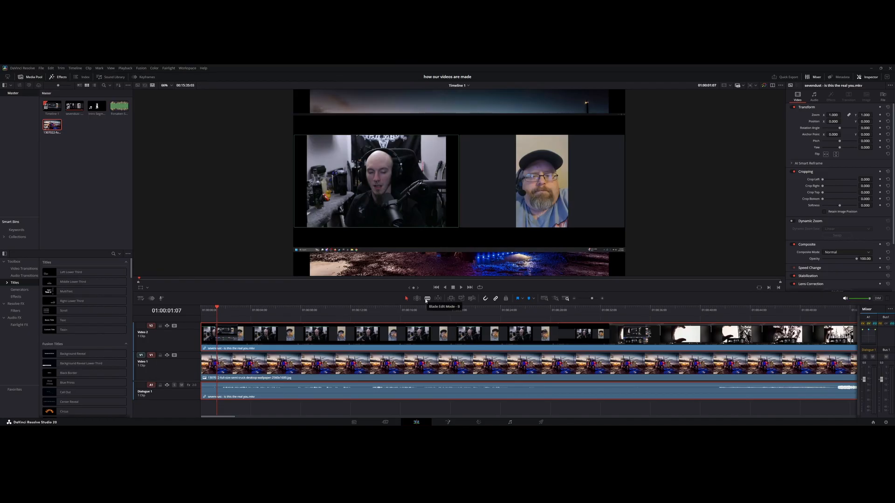
Step: Split the linked sevendust clip at 01:00:01:07 and remove the opening piece so the rest starts at the timeline's beginning
{"action": "left_click", "coordinate": [426, 300]}
{"action": "left_click", "coordinate": [218, 336]}
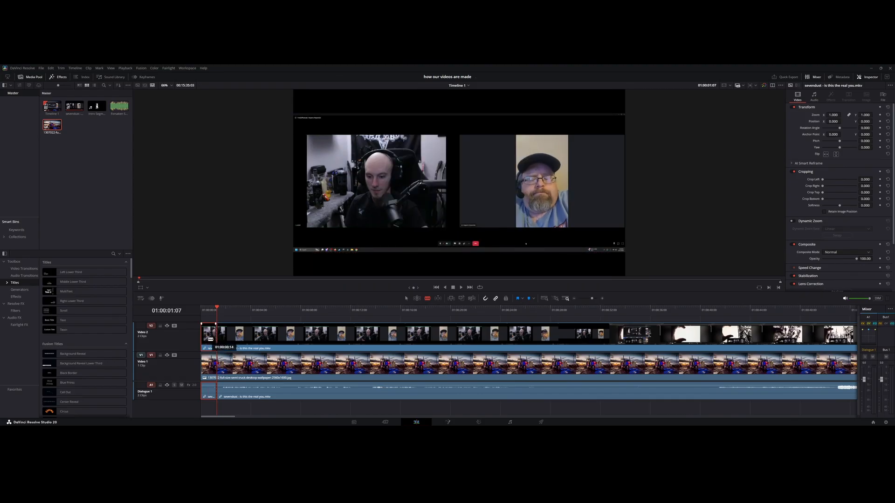
{"action": "key", "text": "Delete"}
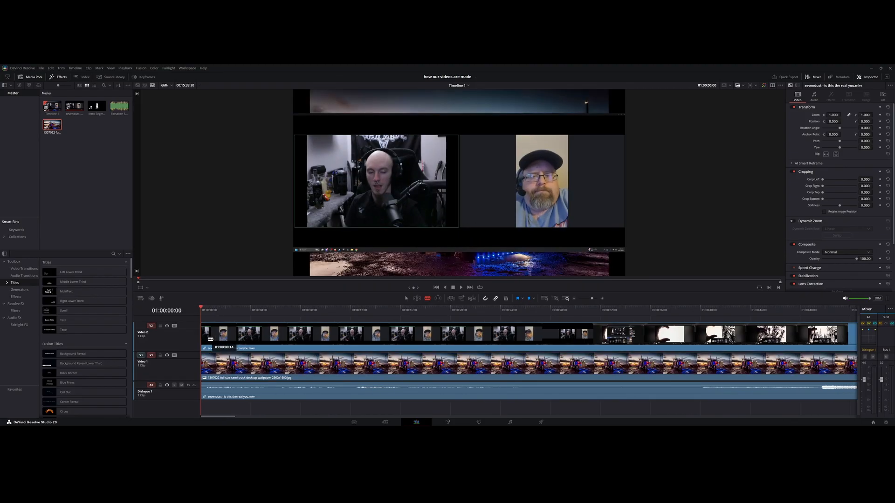
{"action": "left_click", "coordinate": [405, 299]}
Step: Split the linked sevendust clip at 01:00:11:07 and move the second part about 12 seconds later to open a gap
{"action": "key", "text": "space"}
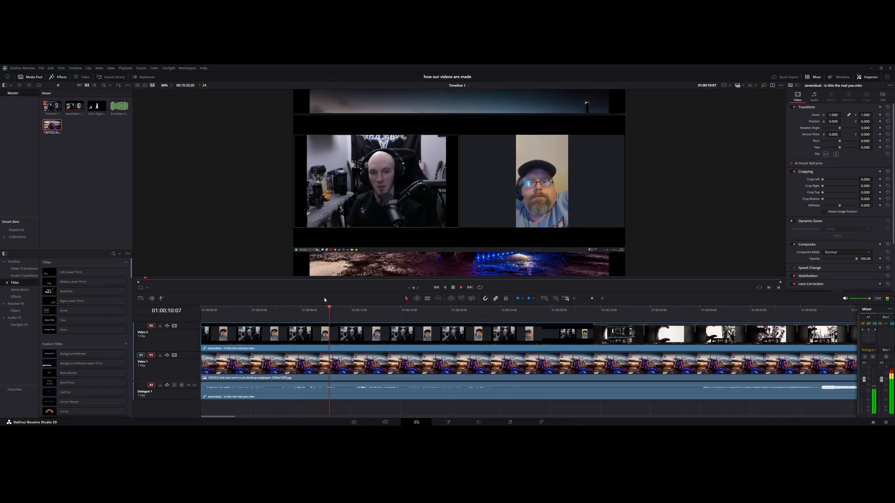
{"action": "key", "text": "space"}
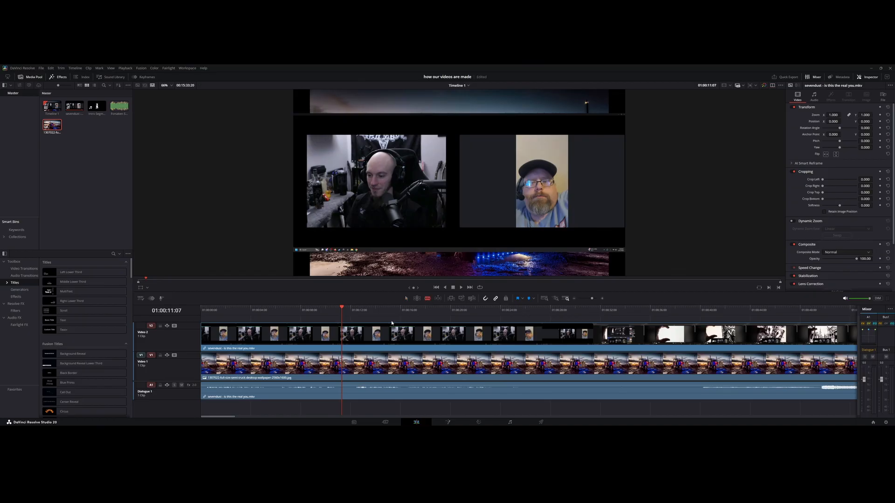
{"action": "left_click", "coordinate": [344, 338]}
{"action": "left_click", "coordinate": [353, 338]}
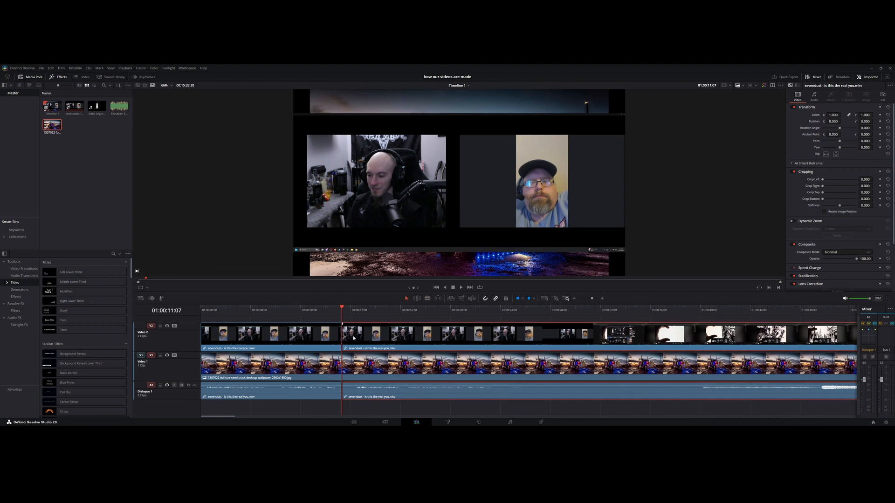
{"action": "left_click_drag", "start_coordinate": [353, 338], "coordinate": [504, 332]}
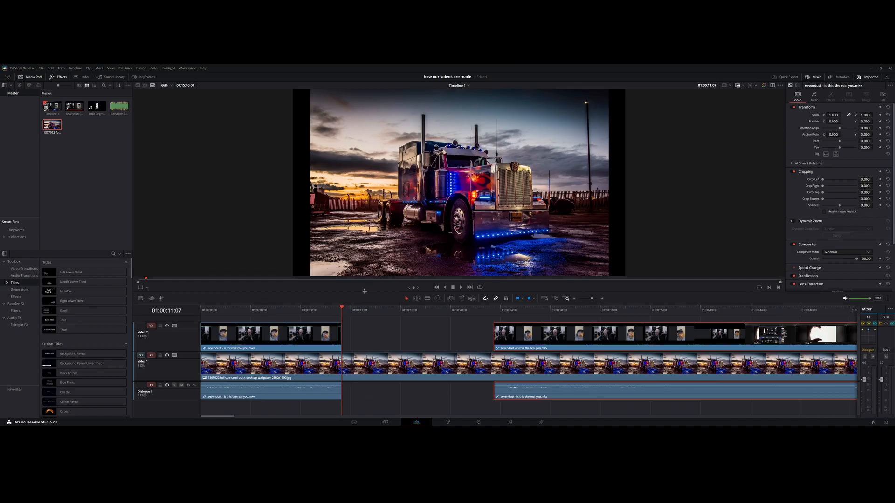
Step: Enlarge the timeline area by shrinking the viewer and shift the video and audio track divider downward to make room above Video 2
{"action": "left_click_drag", "start_coordinate": [365, 295], "coordinate": [320, 261]}
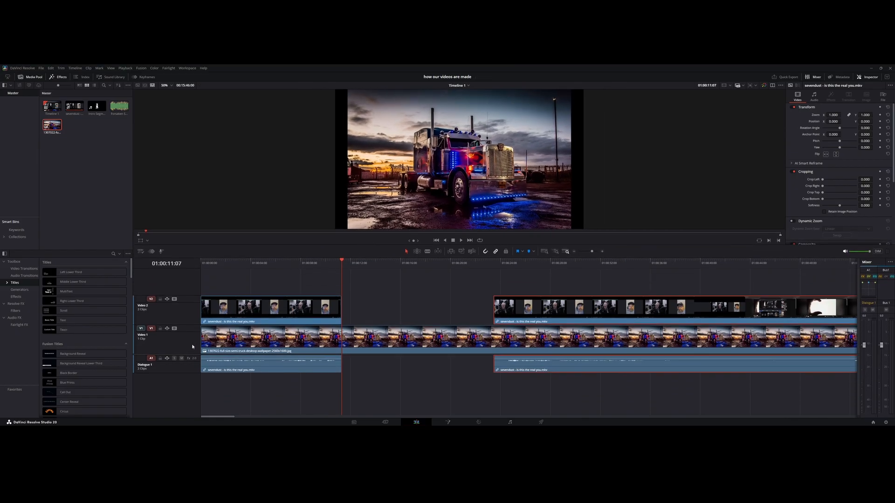
{"action": "left_click_drag", "start_coordinate": [360, 245], "coordinate": [367, 306]}
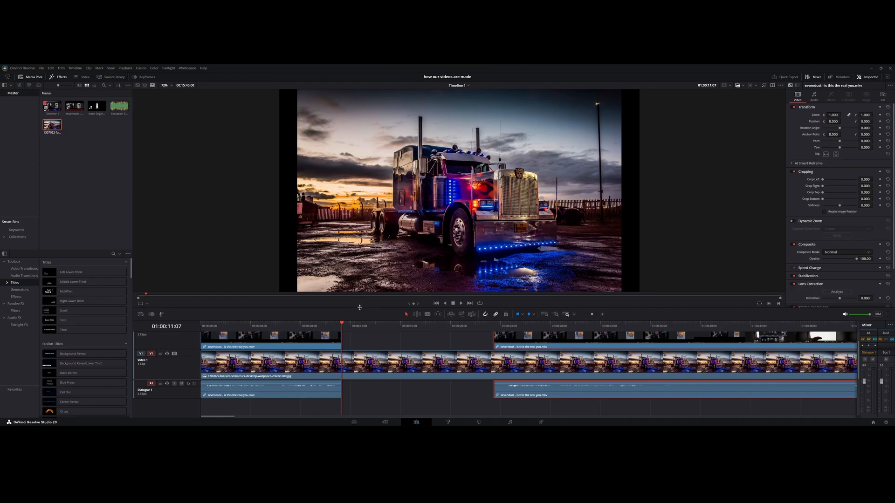
{"action": "left_click_drag", "start_coordinate": [359, 306], "coordinate": [360, 296]}
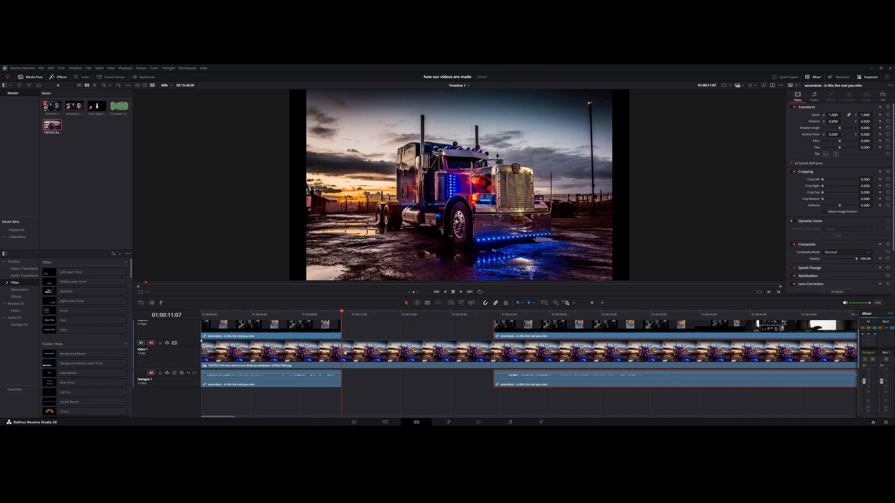
{"action": "left_click_drag", "start_coordinate": [344, 296], "coordinate": [348, 260]}
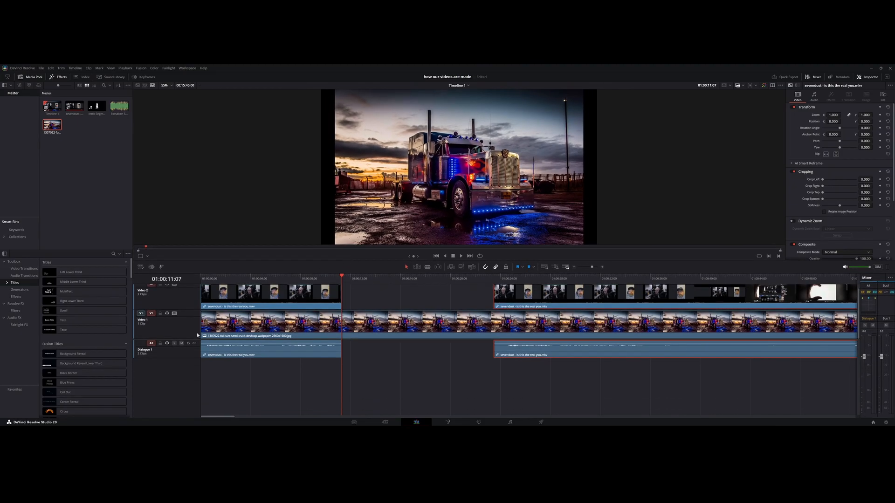
{"action": "left_click_drag", "start_coordinate": [187, 339], "coordinate": [182, 382]}
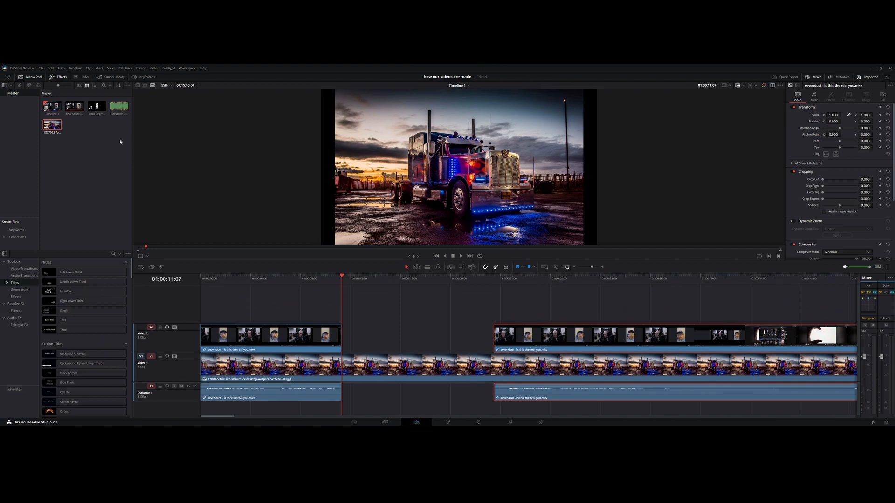
Step: Place Intro Segment.mp4 on a new Video 3 track at 01:00:11:07 and move the second sevendust part to start where the intro ends
{"action": "left_click", "coordinate": [96, 108]}
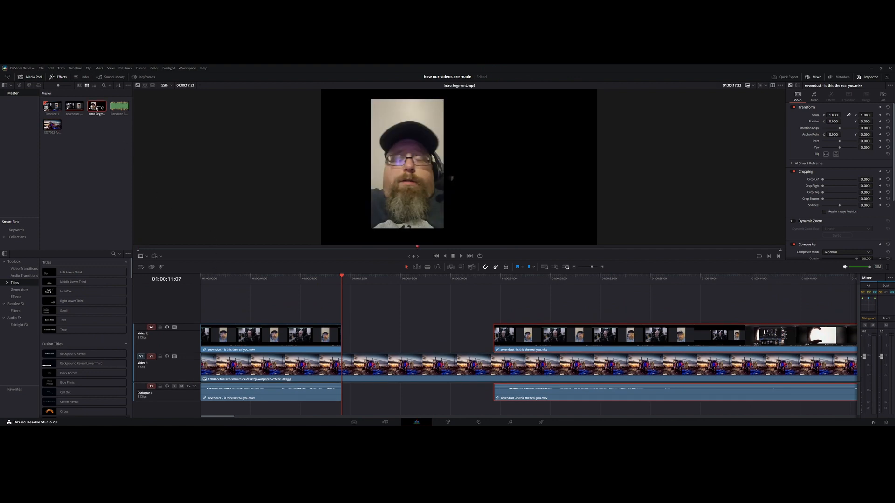
{"action": "left_click_drag", "start_coordinate": [96, 108], "coordinate": [343, 303]}
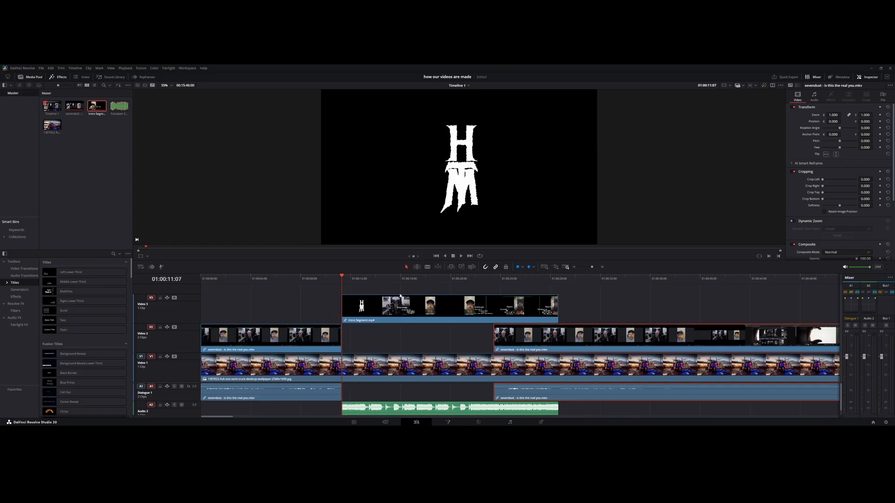
{"action": "key", "text": "ctrl+s"}
{"action": "left_click_drag", "start_coordinate": [516, 343], "coordinate": [579, 340]}
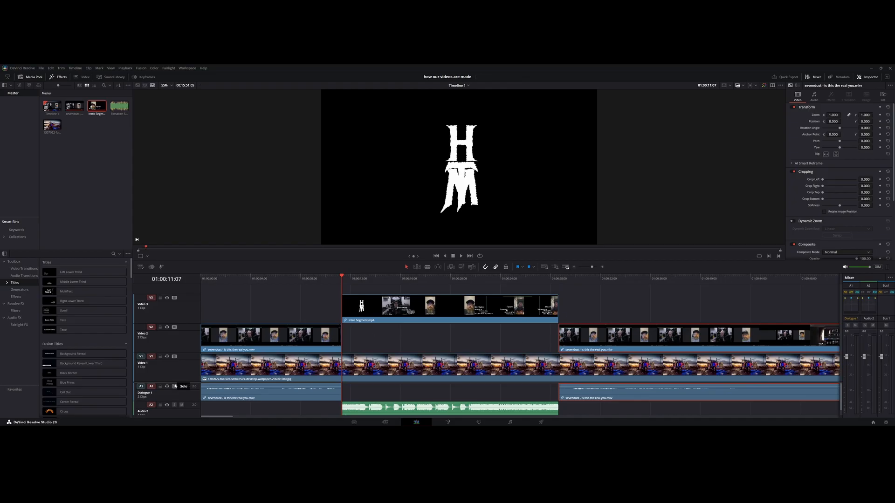
Step: Lower the Audio 2 track's volume considerably and play back the transitions into and out of the intro to compare loudness
{"action": "scroll", "coordinate": [184, 356], "scroll_direction": "down", "scroll_amount": 2}
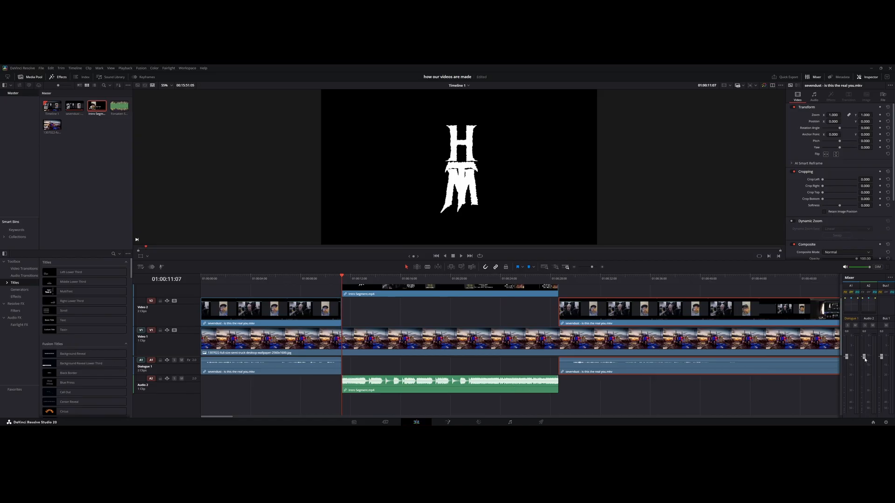
{"action": "left_click_drag", "start_coordinate": [865, 363], "coordinate": [864, 393]}
{"action": "left_click", "coordinate": [321, 278]}
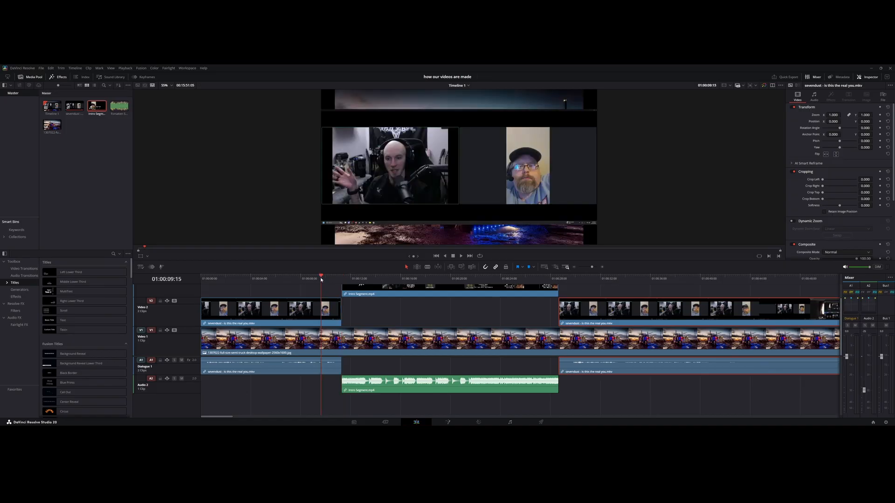
{"action": "key", "text": "space"}
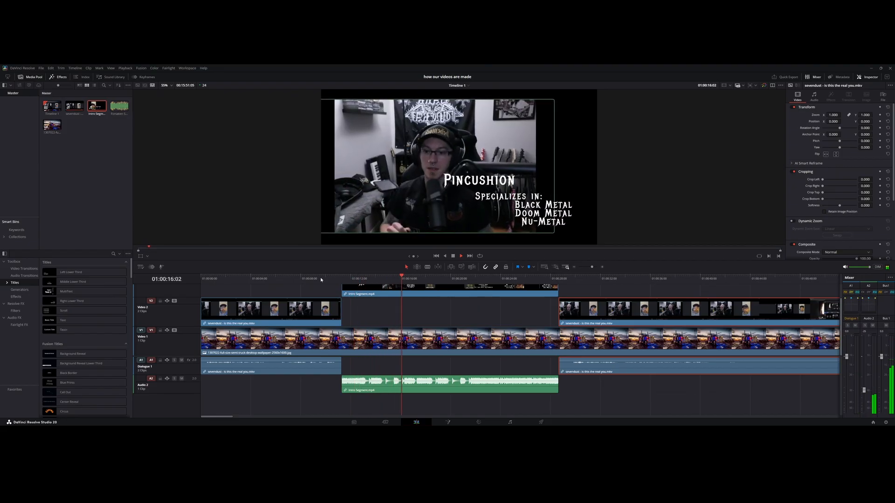
{"action": "key", "text": "space"}
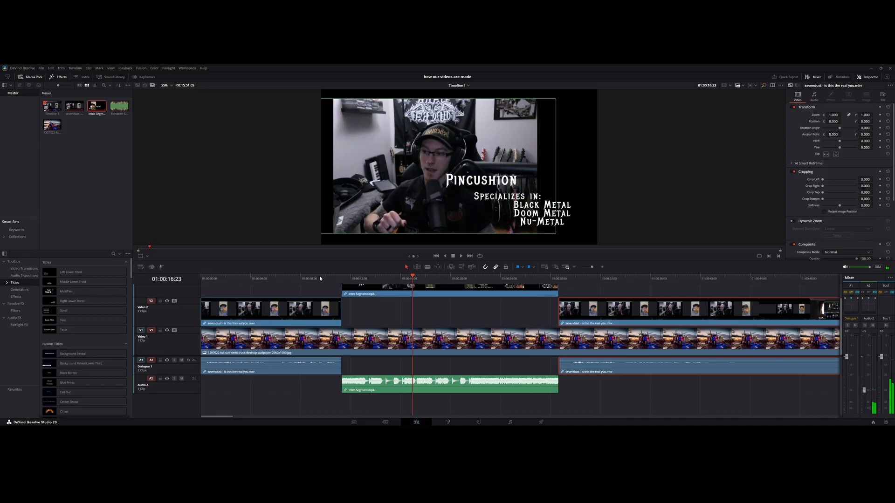
{"action": "left_click", "coordinate": [550, 279]}
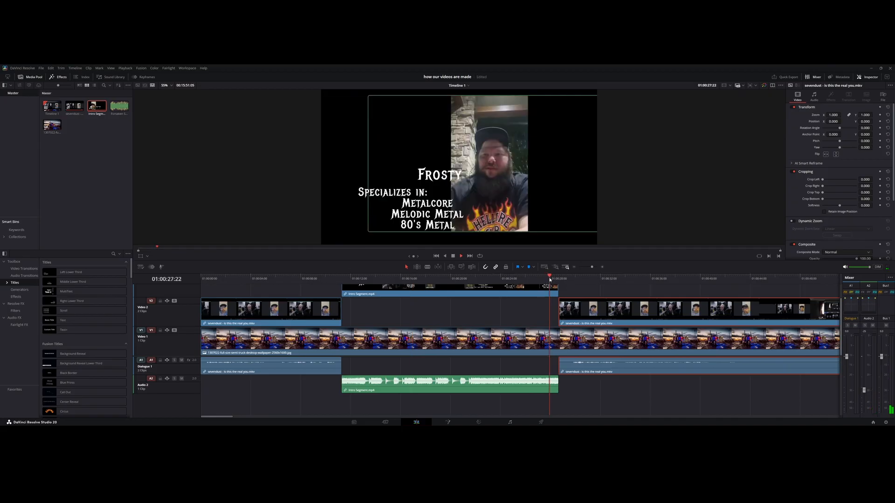
{"action": "key", "text": "space"}
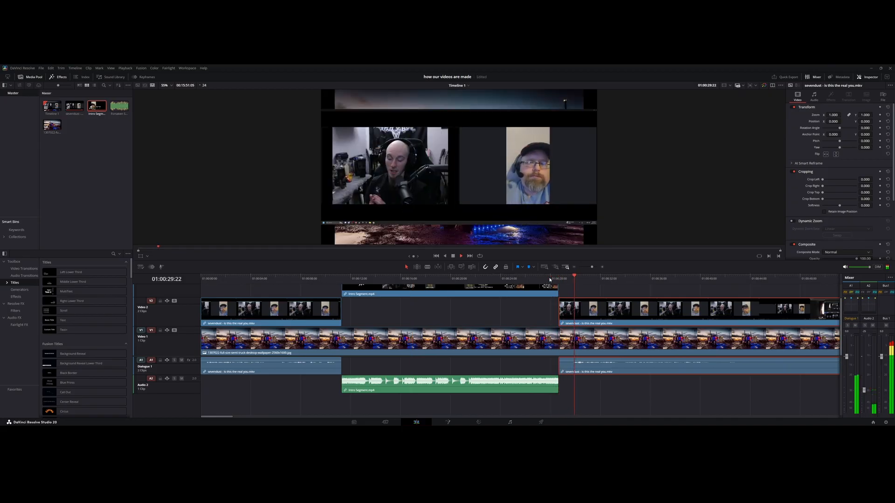
{"action": "key", "text": "space"}
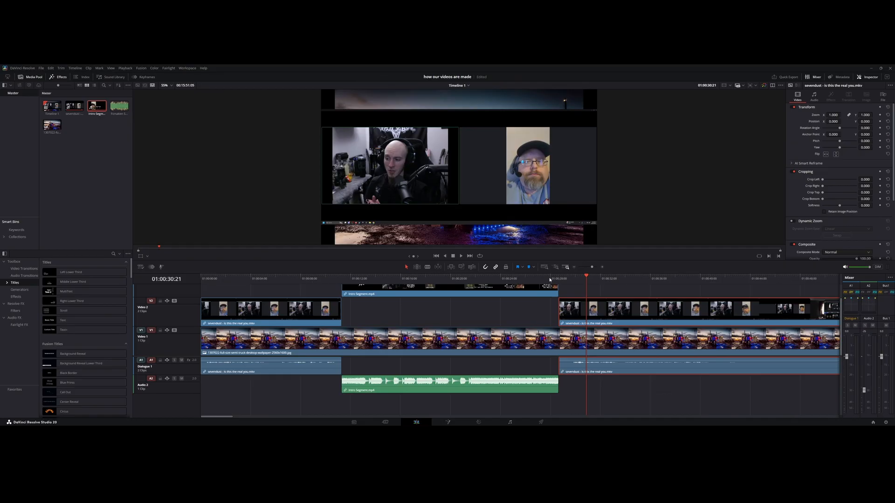
Step: Play the sevendust clip from the end of the intro and split it at 01:00:41:08, before the music video starts
{"action": "left_click", "coordinate": [559, 279]}
{"action": "left_click", "coordinate": [575, 267]}
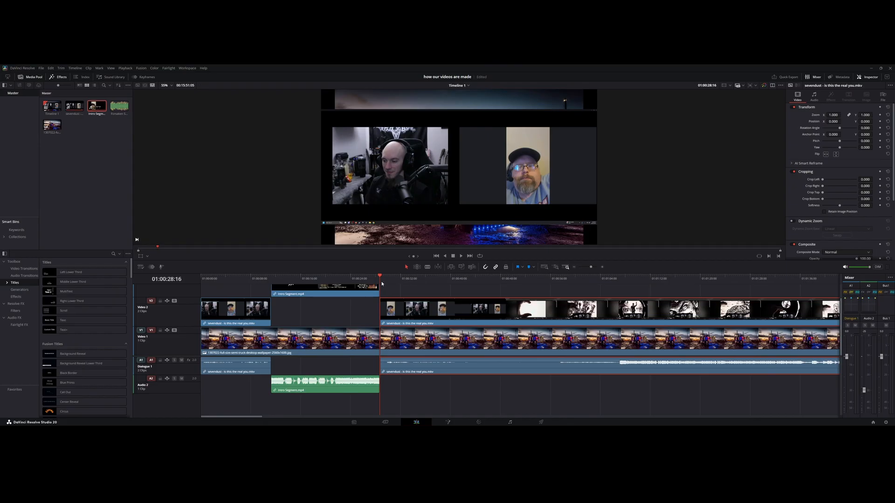
{"action": "key", "text": "space"}
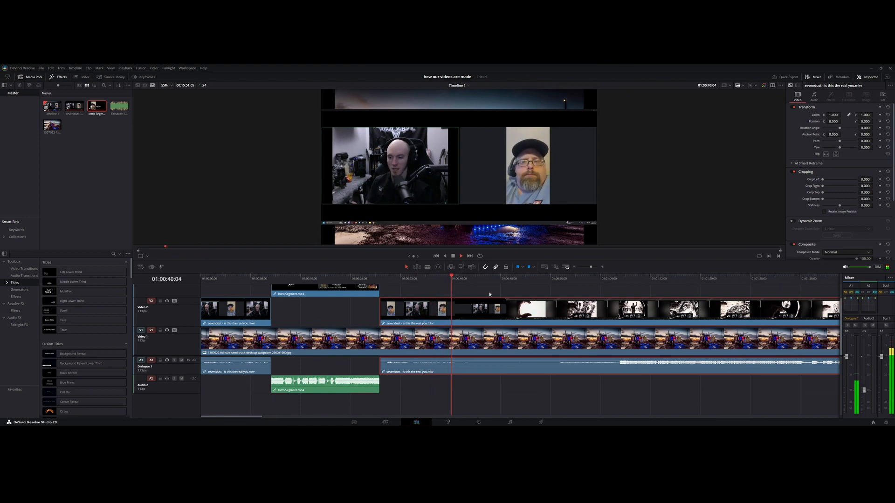
{"action": "key", "text": "space"}
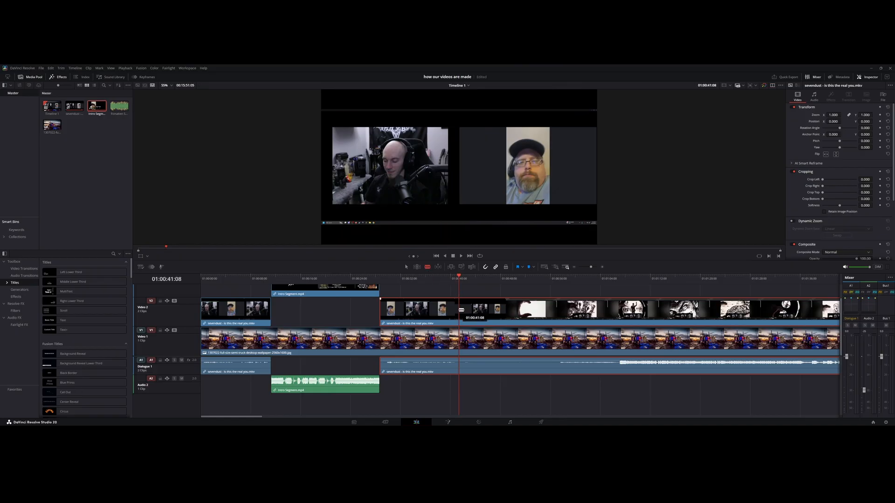
{"action": "left_click", "coordinate": [459, 310]}
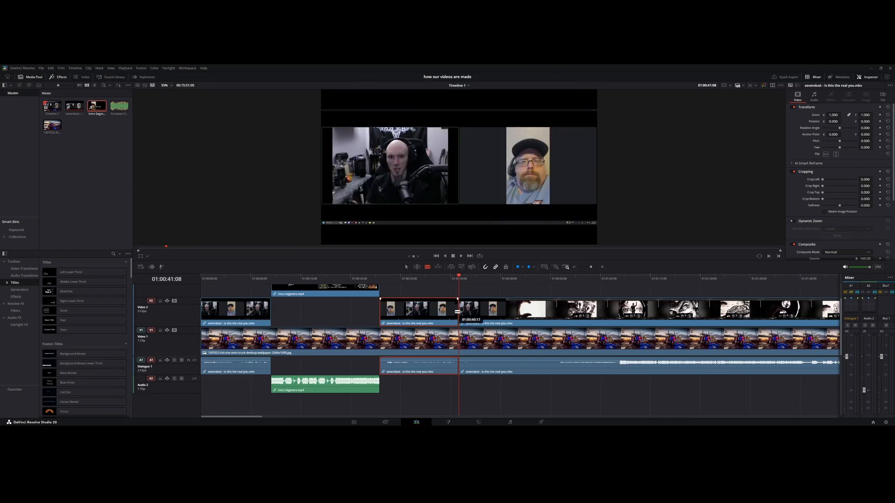
Step: Split the sevendust clip again at 01:00:57:22, ripple delete the section back to 01:00:41:08, and play back the join
{"action": "left_click", "coordinate": [556, 279]}
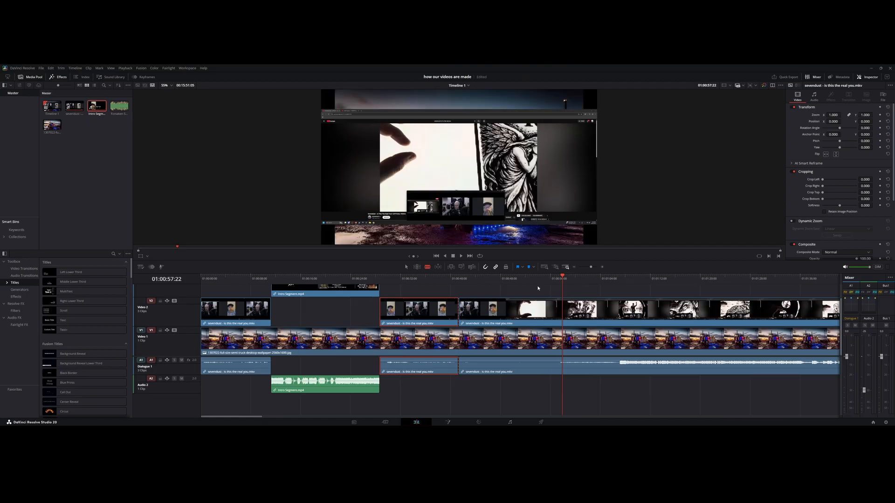
{"action": "left_click", "coordinate": [565, 313]}
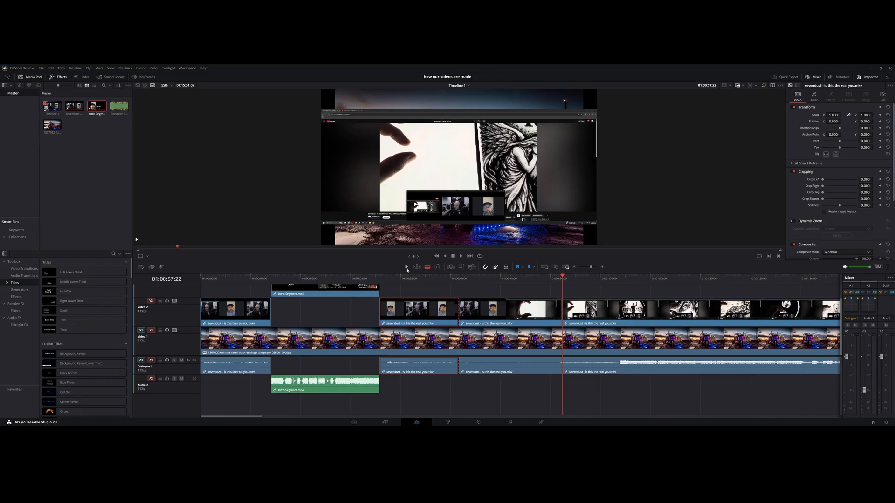
{"action": "left_click", "coordinate": [471, 308]}
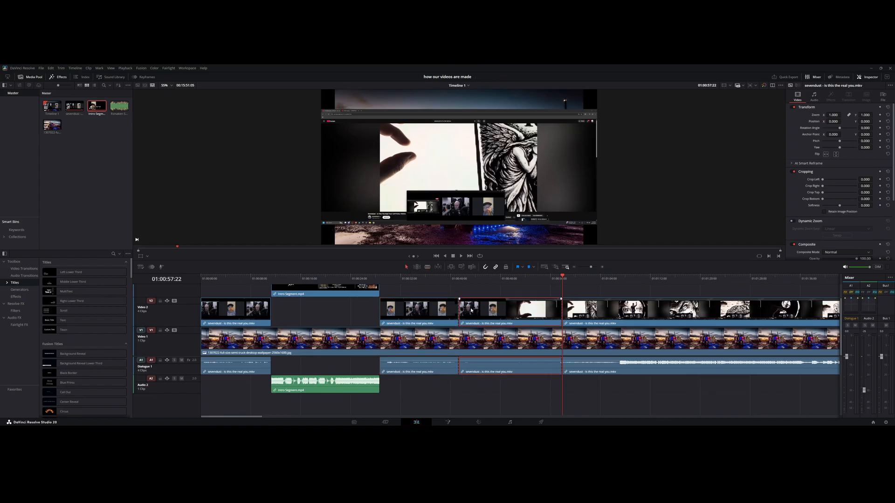
{"action": "key", "text": "Delete"}
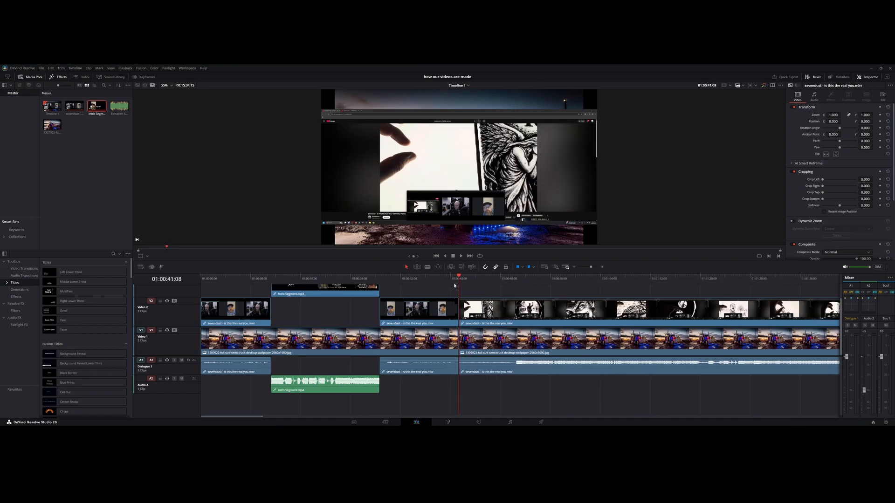
{"action": "left_click", "coordinate": [454, 279]}
{"action": "key", "text": "space"}
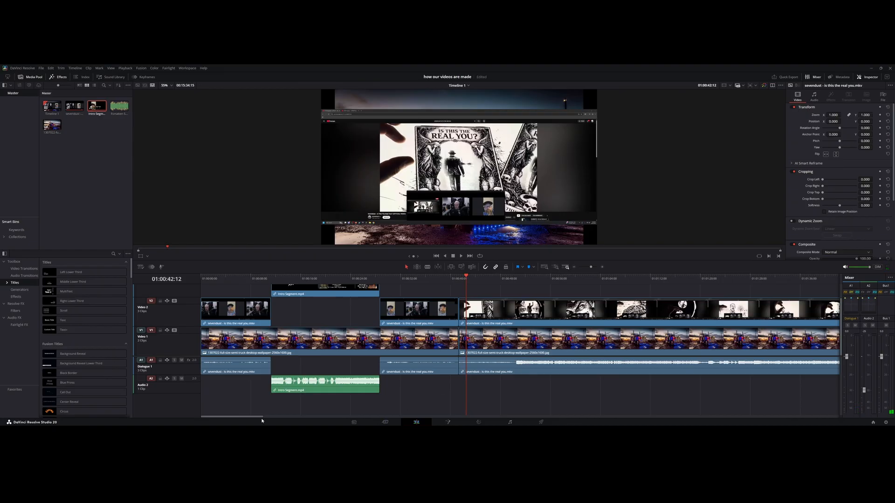
Step: Find the point where the music video's audio ends and split the sevendust clip there at 01:04:24:12
{"action": "left_click_drag", "start_coordinate": [259, 416], "coordinate": [400, 419]}
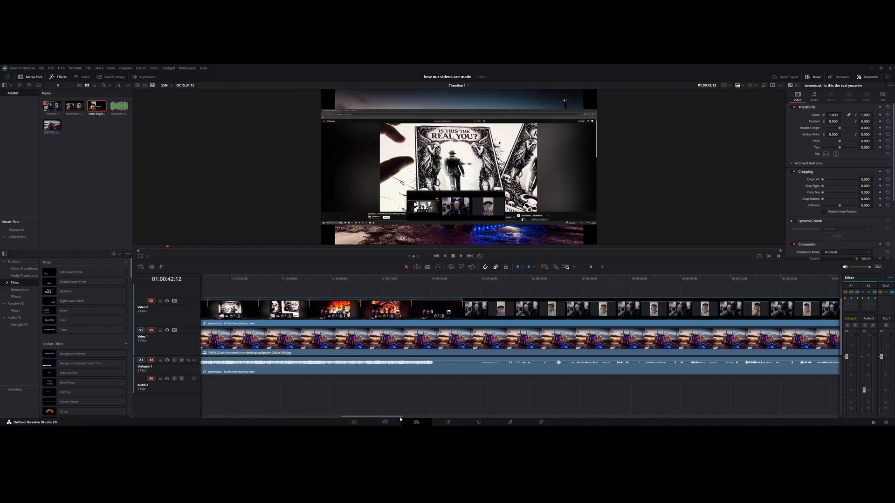
{"action": "left_click", "coordinate": [429, 278]}
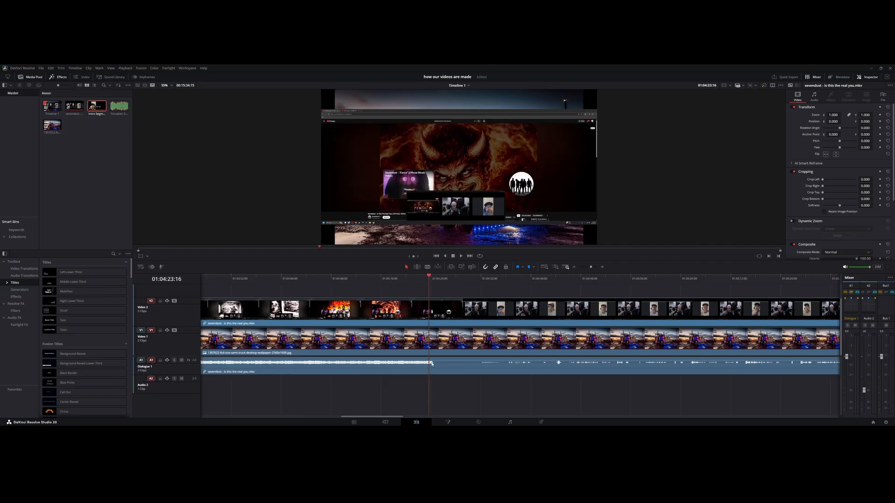
{"action": "key", "text": "space"}
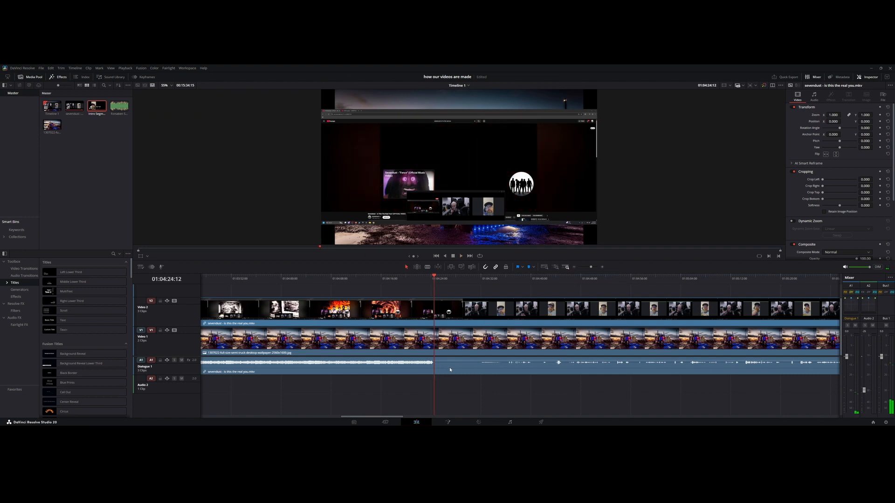
{"action": "left_click", "coordinate": [428, 267]}
{"action": "left_click", "coordinate": [435, 310]}
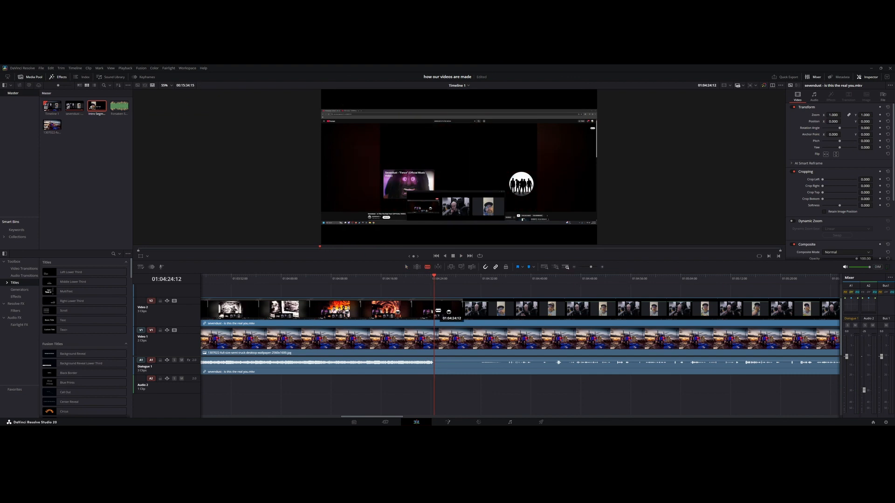
Step: Split the sevendust clip at 01:04:30:22, ripple delete the short piece between the two cuts, and save the project
{"action": "left_click", "coordinate": [474, 279]}
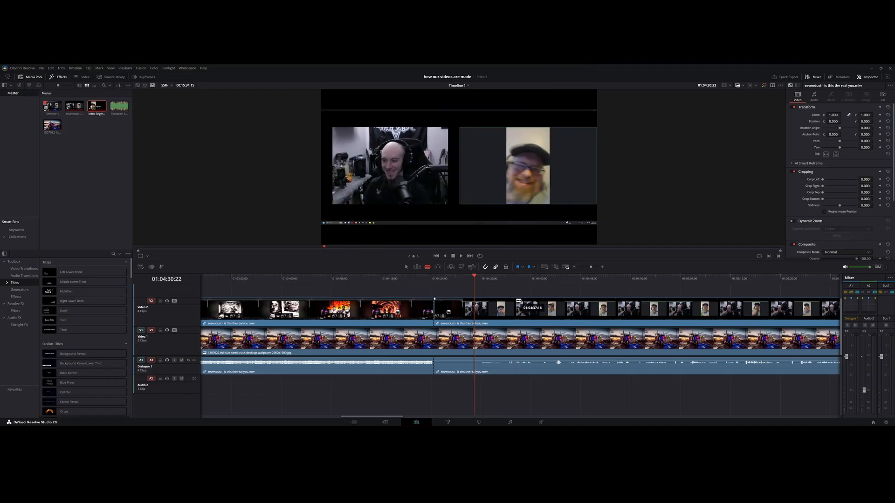
{"action": "left_click", "coordinate": [478, 314]}
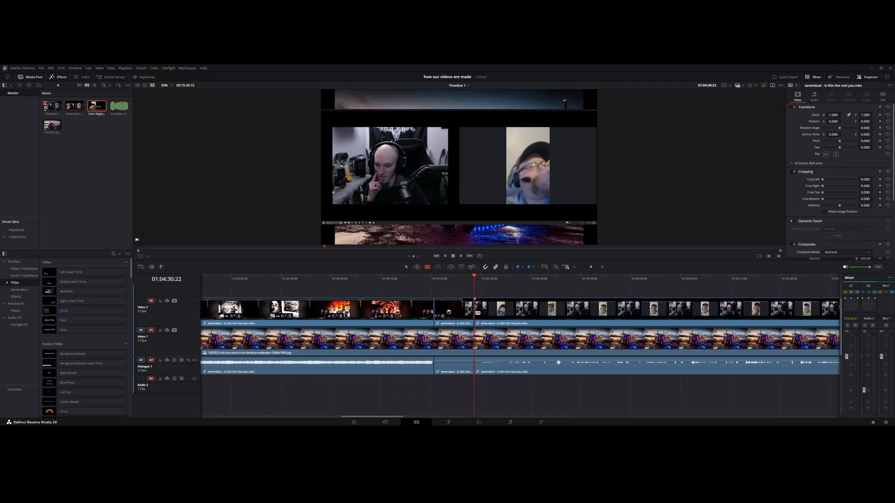
{"action": "key", "text": "ctrl+s"}
{"action": "left_click", "coordinate": [442, 304]}
{"action": "key", "text": "Delete"}
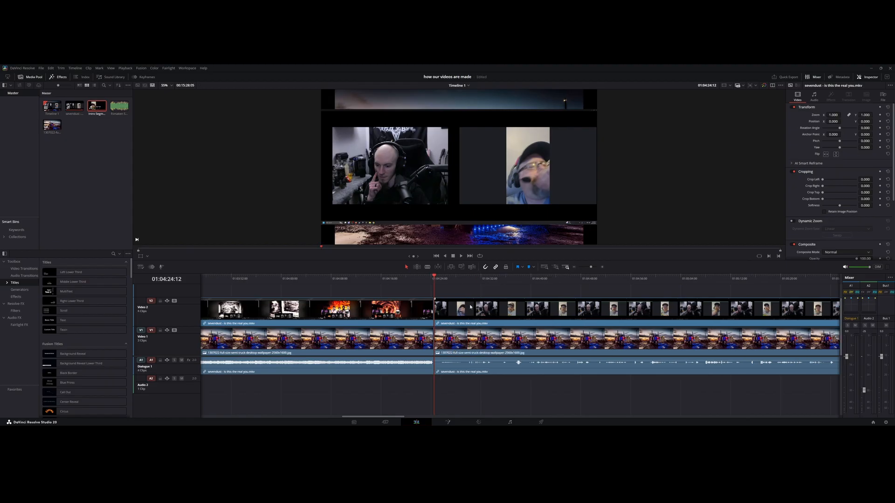
{"action": "key", "text": "ctrl+s"}
Step: Play back the music video section from about 01:00:50 and 01:01:10 to check how loud its audio is
{"action": "left_click_drag", "start_coordinate": [400, 416], "coordinate": [270, 416]}
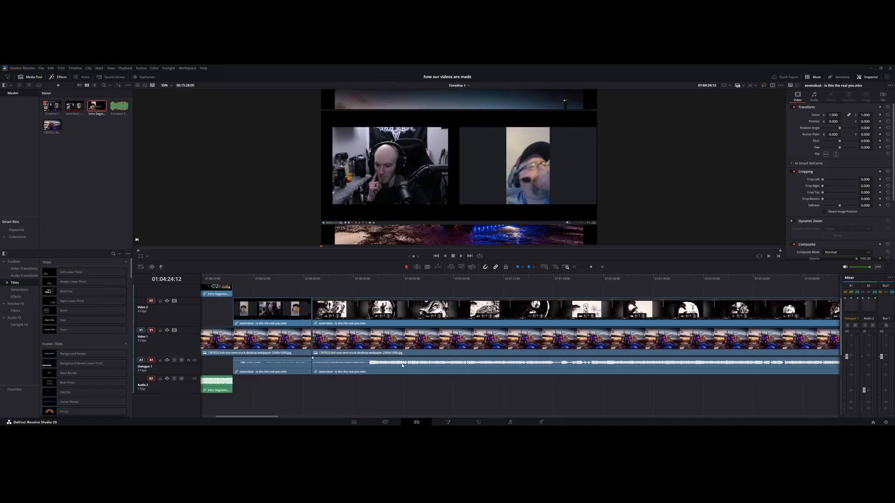
{"action": "left_click", "coordinate": [368, 278]}
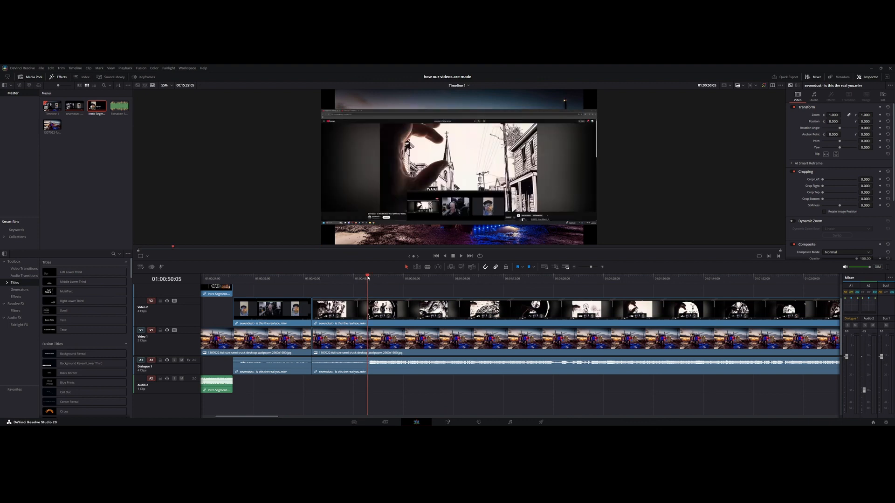
{"action": "key", "text": "space"}
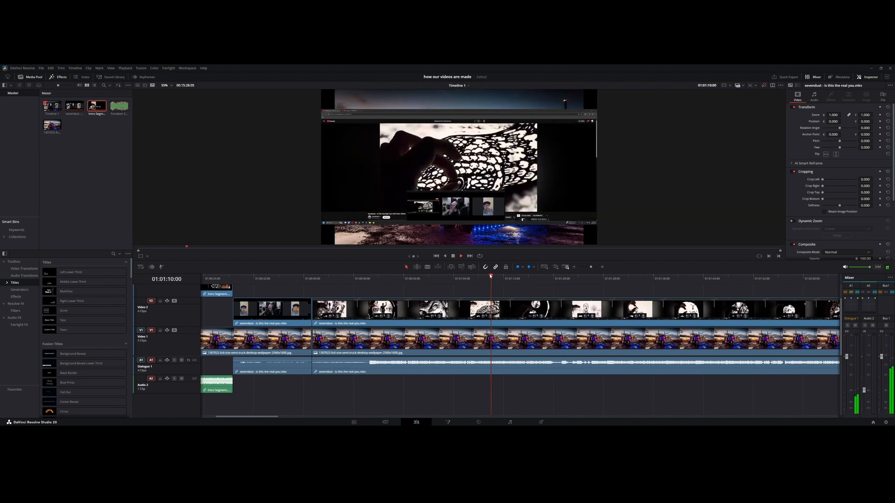
{"action": "left_click", "coordinate": [491, 278]}
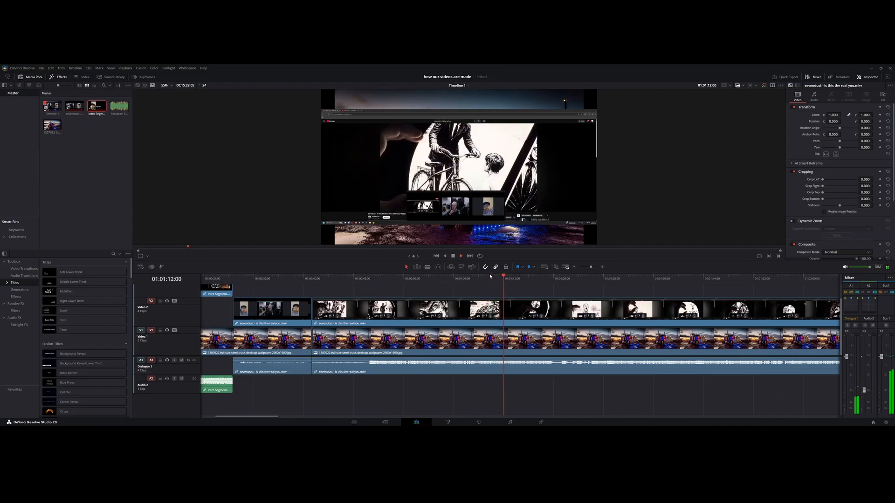
{"action": "key", "text": "space"}
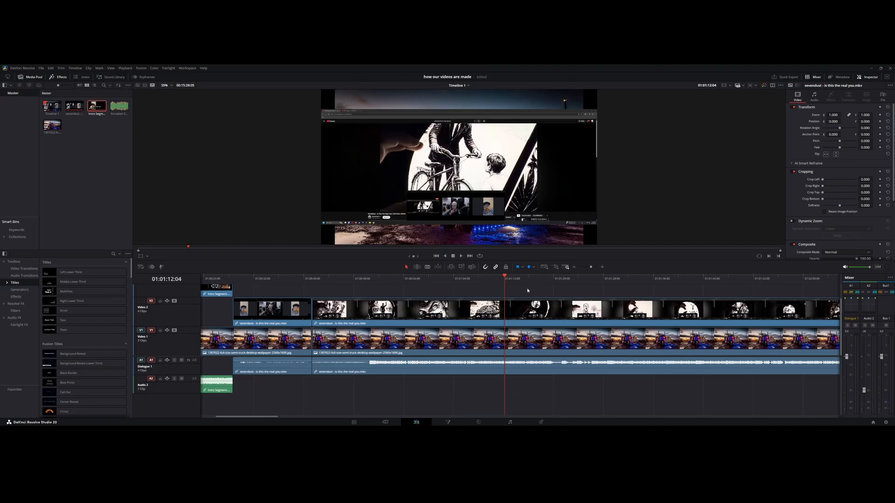
Step: Unlink the audio from the video of the sevendust music video section between the two cuts
{"action": "left_click", "coordinate": [575, 269]}
{"action": "left_click", "coordinate": [576, 269]}
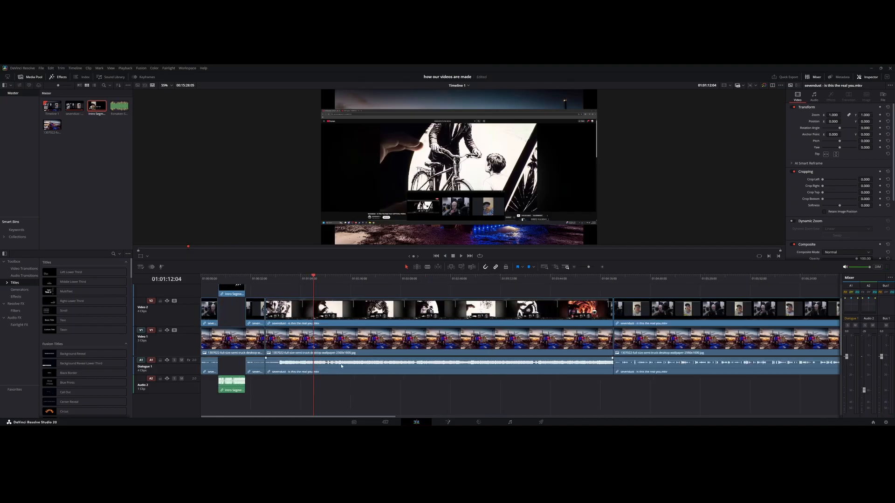
{"action": "left_click", "coordinate": [289, 371]}
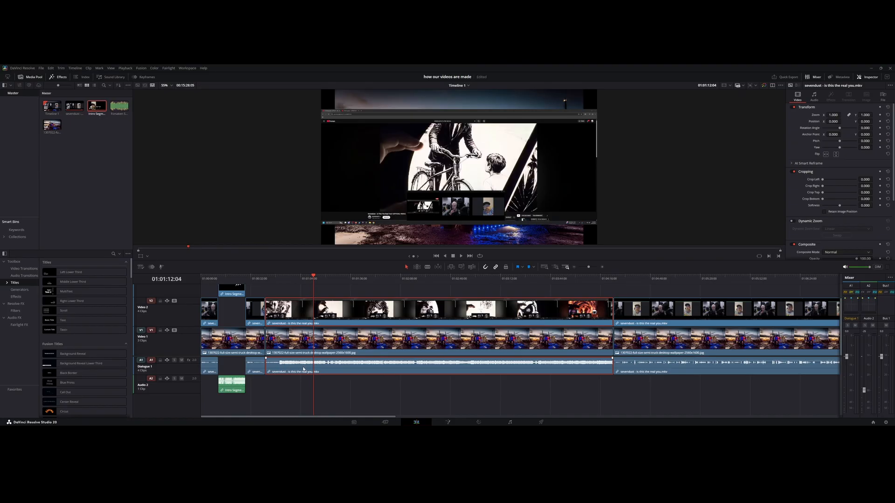
{"action": "right_click", "coordinate": [304, 369]}
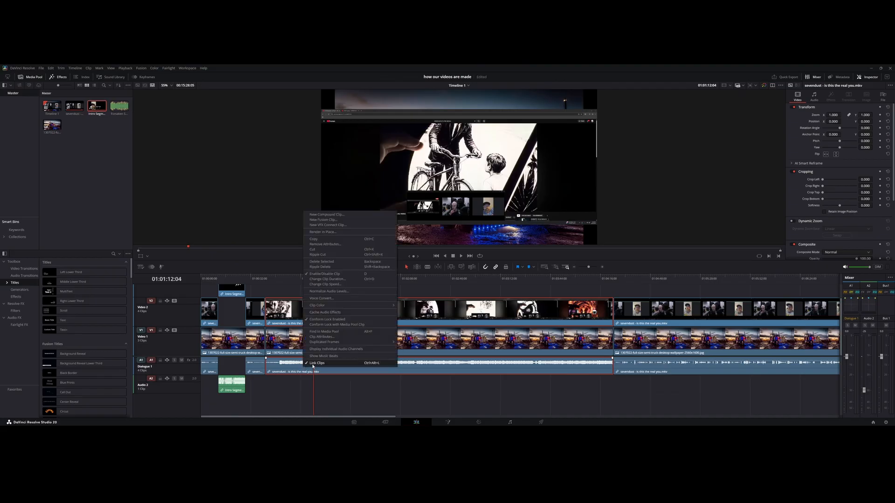
{"action": "left_click", "coordinate": [313, 364]}
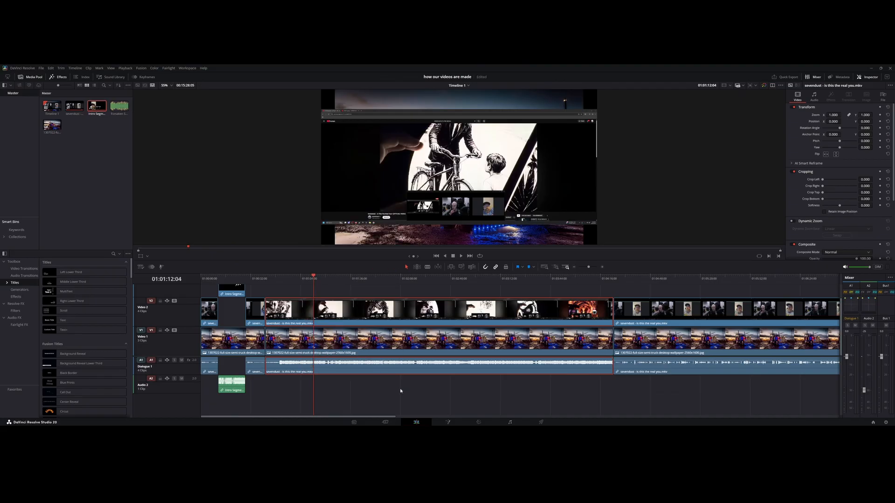
{"action": "left_click", "coordinate": [421, 400]}
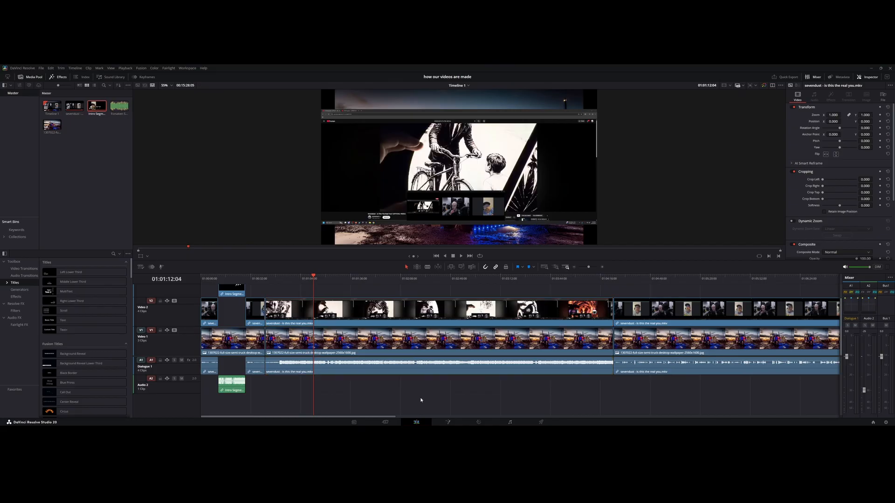
Step: Move the music video section's audio down to a new Audio 3 track at the same time position and save the project
{"action": "left_click", "coordinate": [292, 371]}
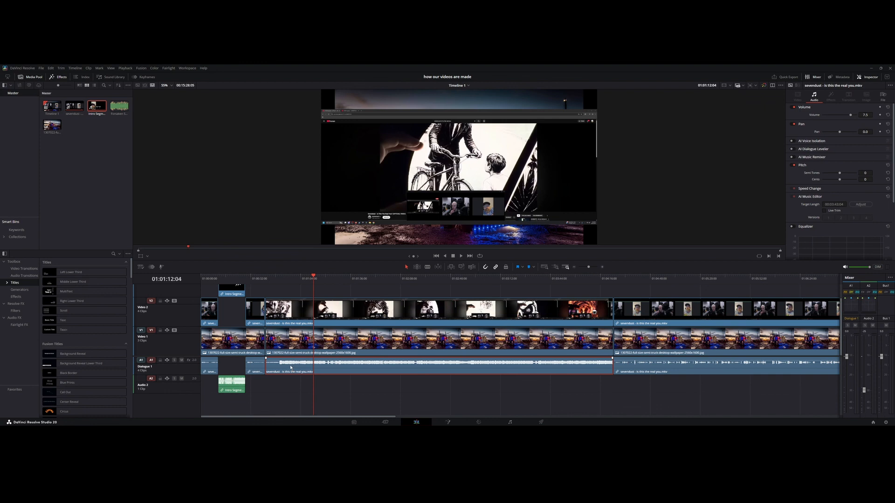
{"action": "left_click_drag", "start_coordinate": [291, 368], "coordinate": [289, 402]}
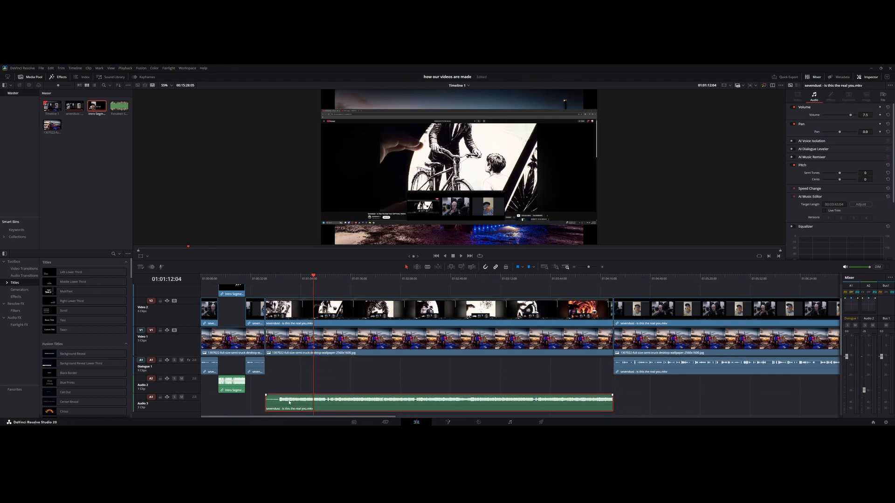
{"action": "key", "text": "ctrl+s"}
Step: Widen the mixer to show all audio tracks, lower the Audio 3 track's volume, and play back the music before and after
{"action": "left_click", "coordinate": [301, 278]}
{"action": "key", "text": "space"}
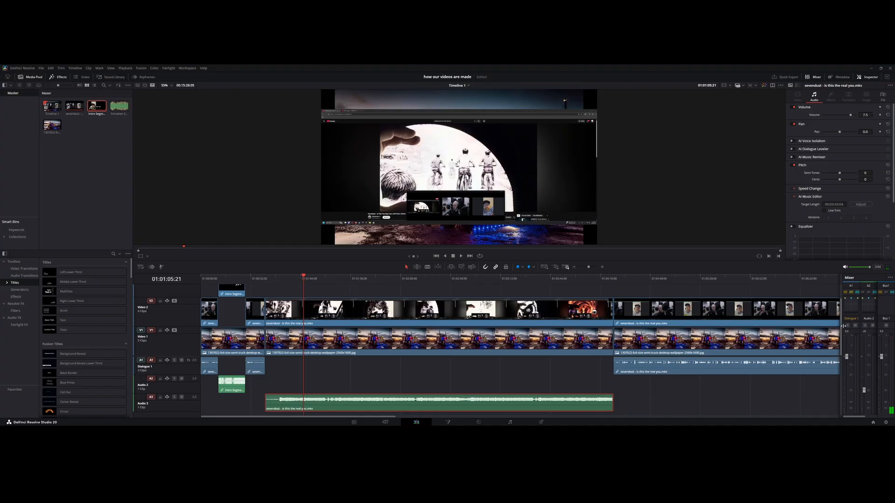
{"action": "left_click_drag", "start_coordinate": [841, 328], "coordinate": [814, 327]}
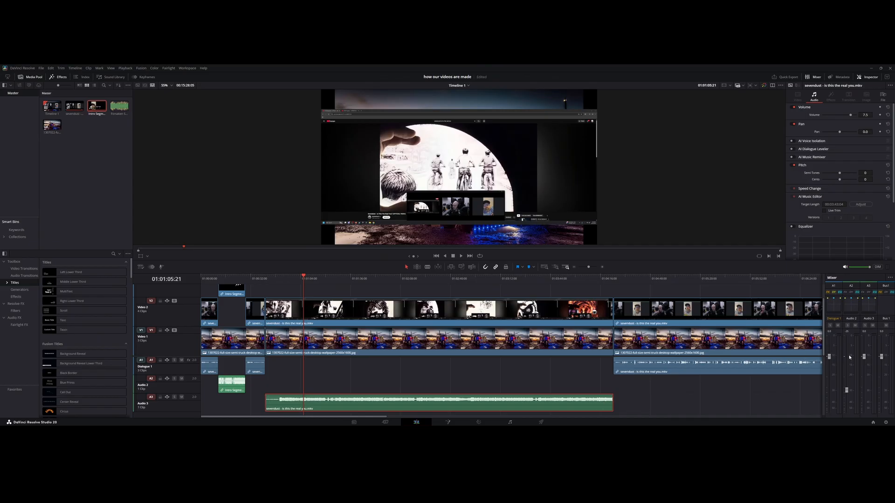
{"action": "left_click_drag", "start_coordinate": [864, 358], "coordinate": [864, 383]}
{"action": "left_click", "coordinate": [297, 277]}
{"action": "key", "text": "space"}
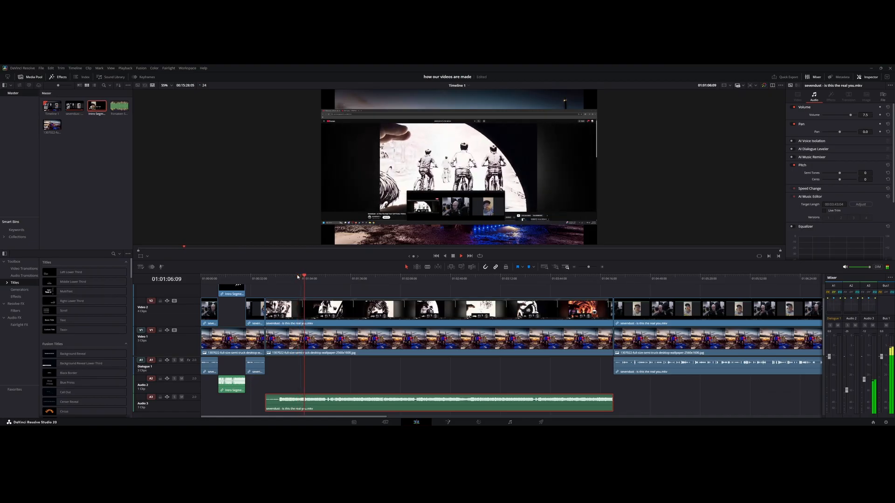
{"action": "key", "text": "space"}
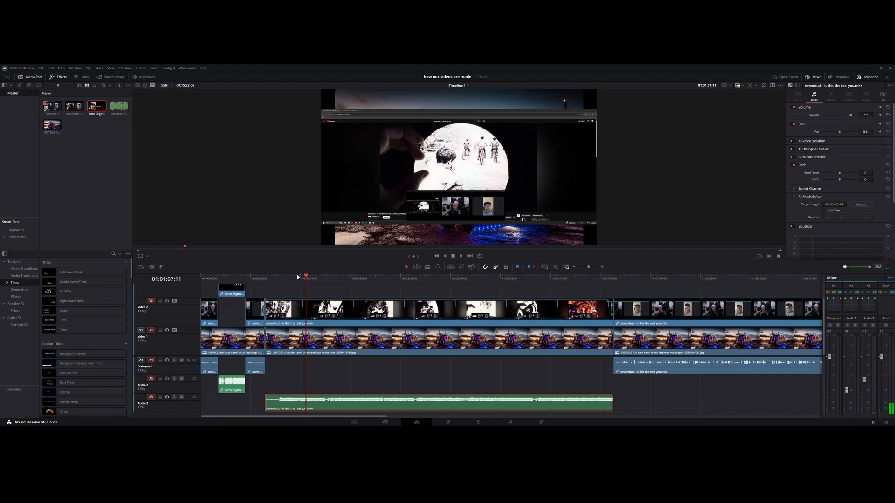
Step: Play back the transition from the music video section to the following conversation to compare loudness
{"action": "left_click", "coordinate": [605, 279]}
{"action": "key", "text": "space"}
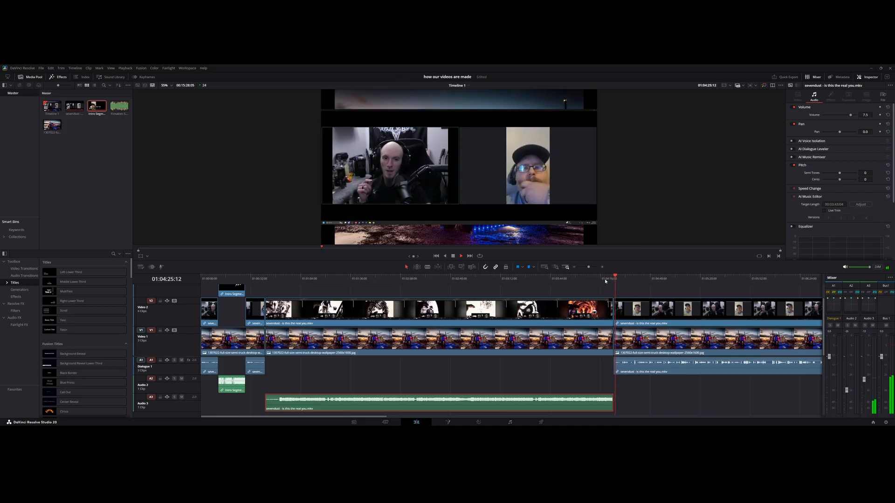
{"action": "key", "text": "space"}
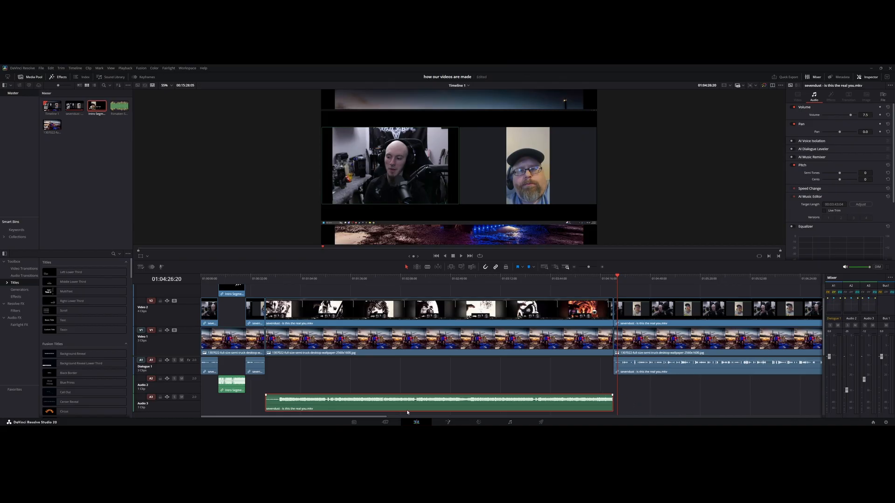
Step: Select all the truck background clips on Video 1 and set their zoom to 1.120
{"action": "mouse_move", "coordinate": [376, 417]}
{"action": "left_mouse_down"}
{"action": "mouse_move", "coordinate": [462, 421]}
{"action": "mouse_move", "coordinate": [375, 419]}
{"action": "left_mouse_up"}
{"action": "left_click", "coordinate": [227, 342]}
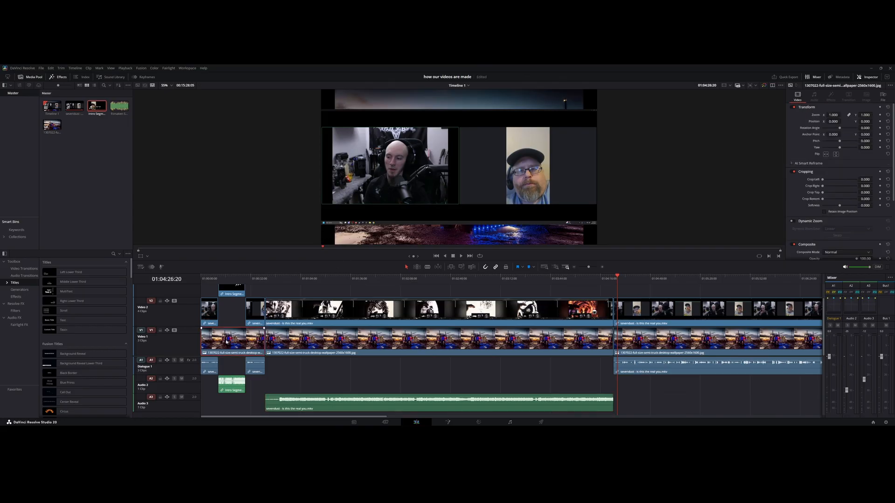
{"action": "left_click", "coordinate": [319, 341], "text": "ctrl"}
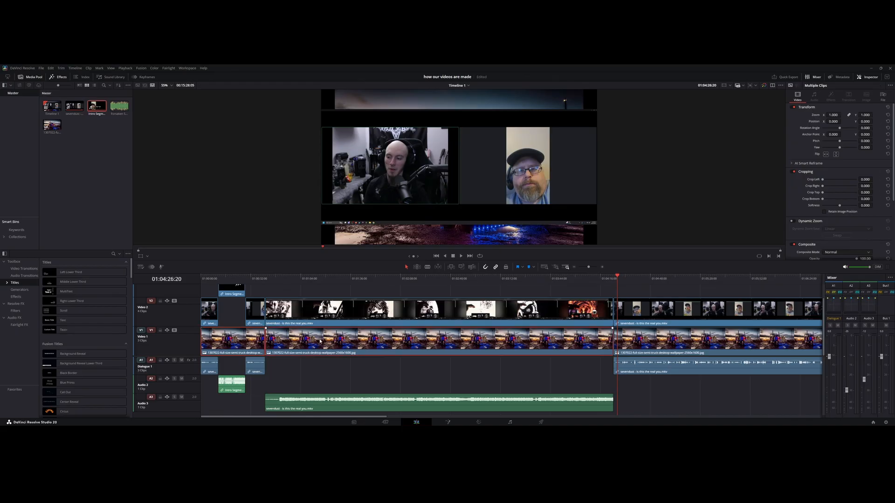
{"action": "left_click", "coordinate": [650, 340], "text": "ctrl"}
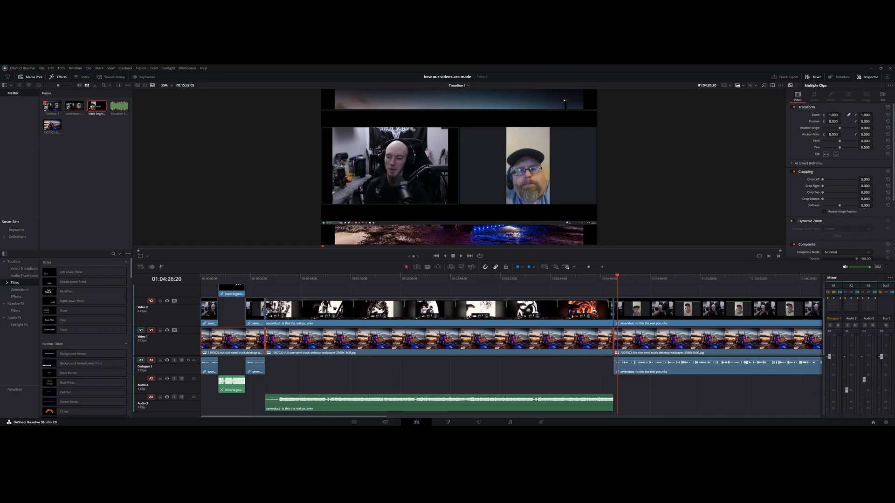
{"action": "left_click_drag", "start_coordinate": [833, 115], "coordinate": [845, 115]}
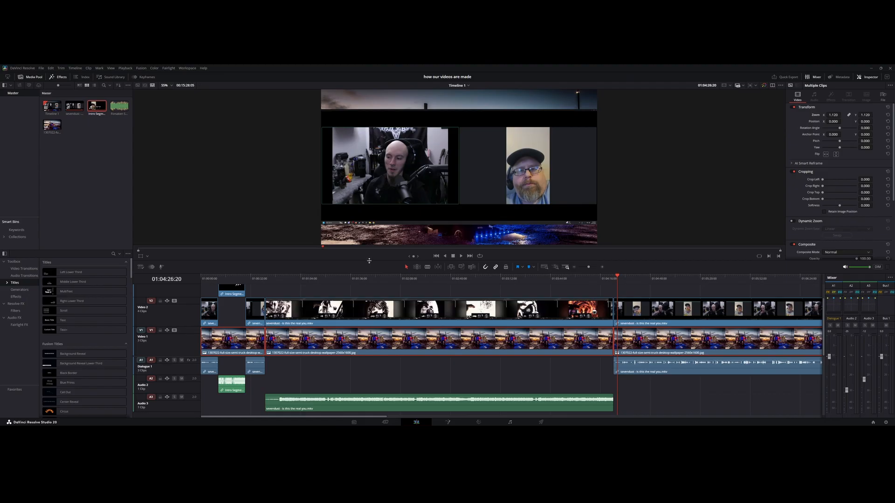
Step: Enlarge the preview and crop the conversation clips on Video 2 by 116 at the top and 38 at the bottom
{"action": "left_click_drag", "start_coordinate": [369, 261], "coordinate": [367, 304]}
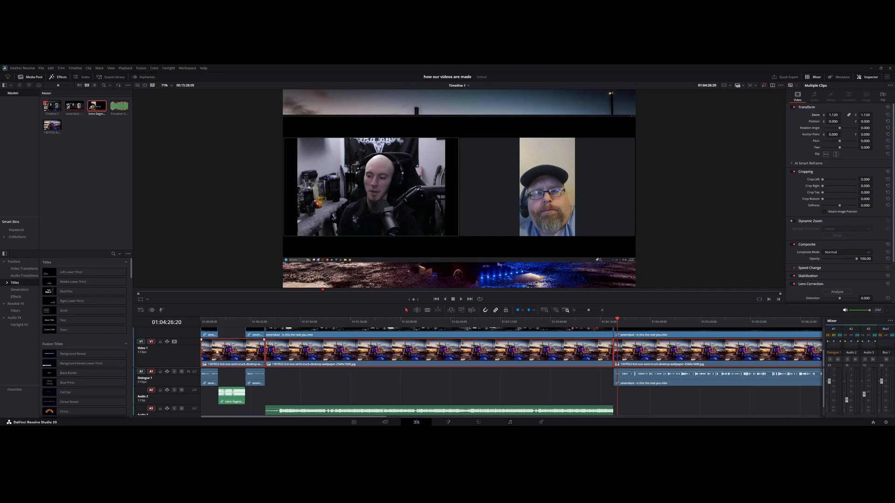
{"action": "scroll", "coordinate": [572, 355], "scroll_direction": "up", "scroll_amount": 2}
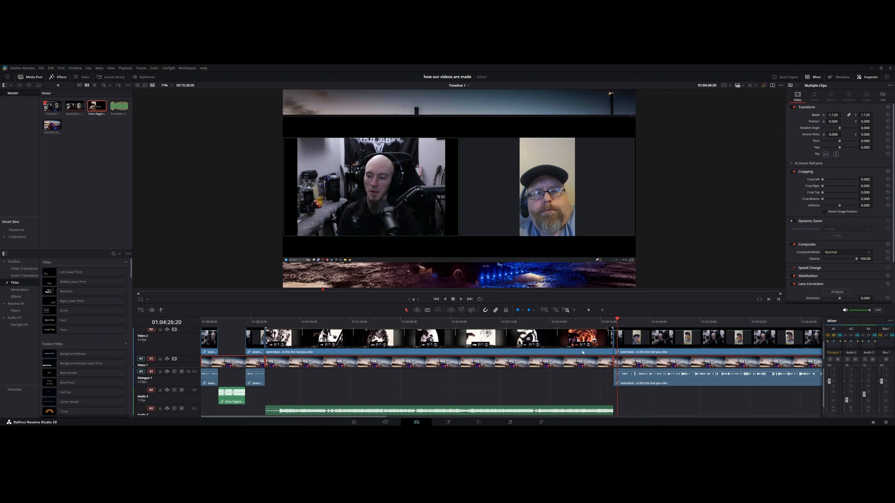
{"action": "left_click", "coordinate": [644, 341]}
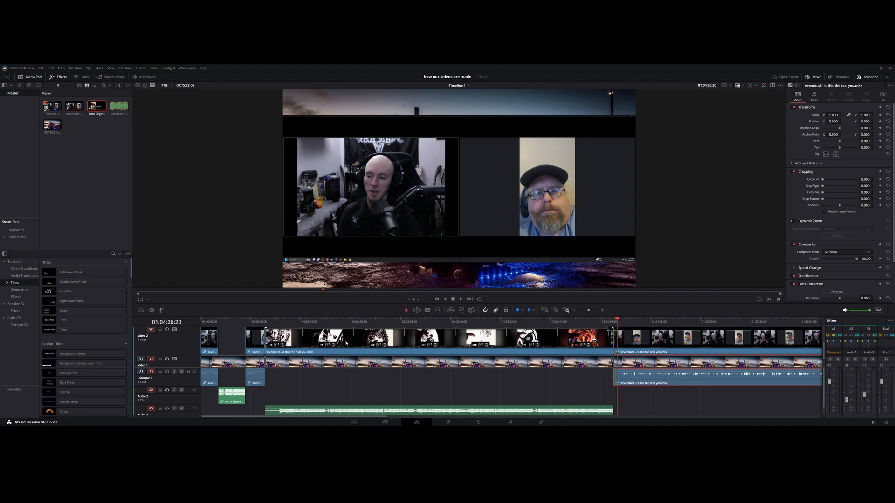
{"action": "left_click", "coordinate": [257, 342], "text": "ctrl"}
{"action": "left_click_drag", "start_coordinate": [865, 193], "coordinate": [875, 193]}
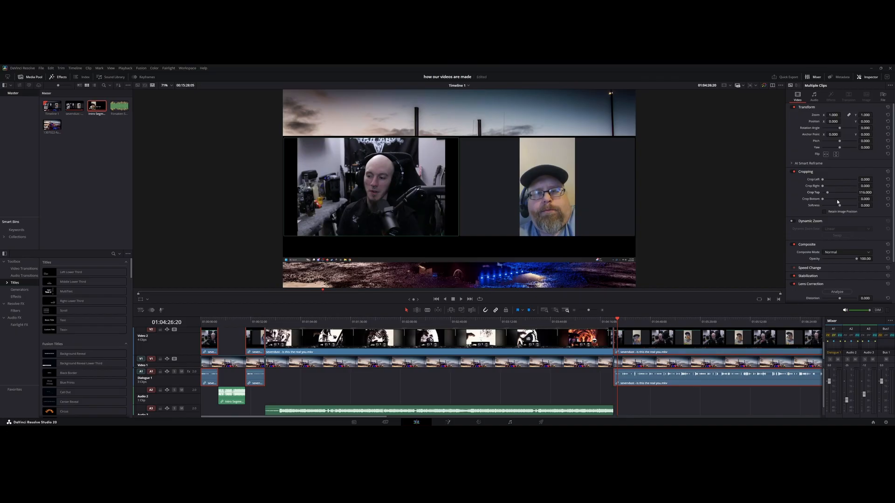
{"action": "left_click_drag", "start_coordinate": [874, 199], "coordinate": [874, 199]}
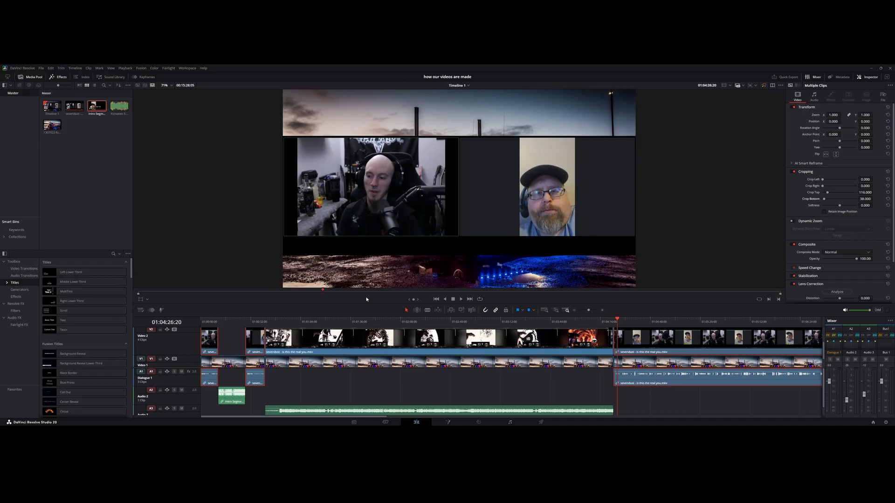
Step: Crop the music video clip on Video 2 by 94 at the top and 32 at the bottom
{"action": "left_click", "coordinate": [594, 342]}
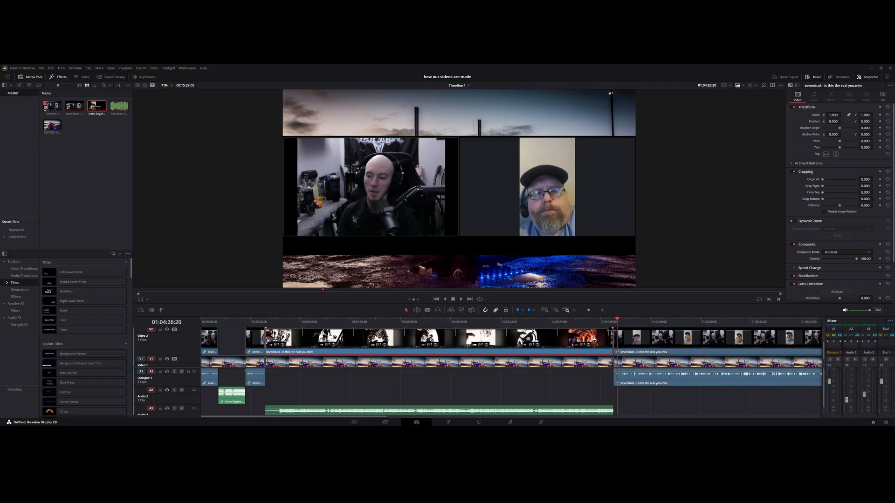
{"action": "left_click", "coordinate": [350, 321]}
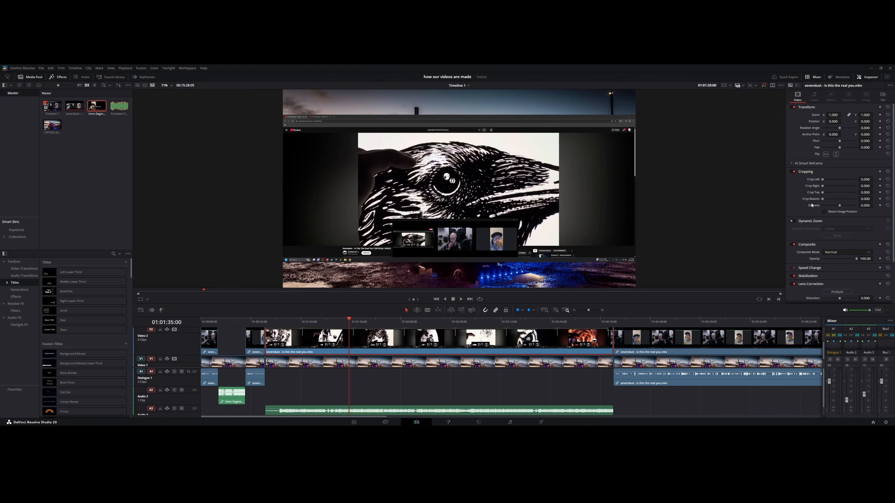
{"action": "left_click_drag", "start_coordinate": [865, 193], "coordinate": [883, 199]}
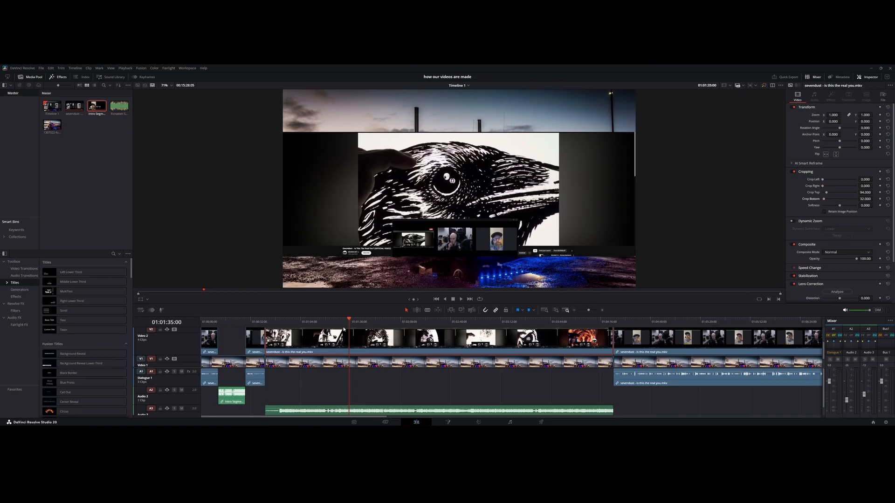
Step: Select the conversation clip that follows the music video section and move the playhead to 01:04:27:12 near its start
{"action": "scroll", "coordinate": [192, 362], "scroll_direction": "down", "scroll_amount": 1}
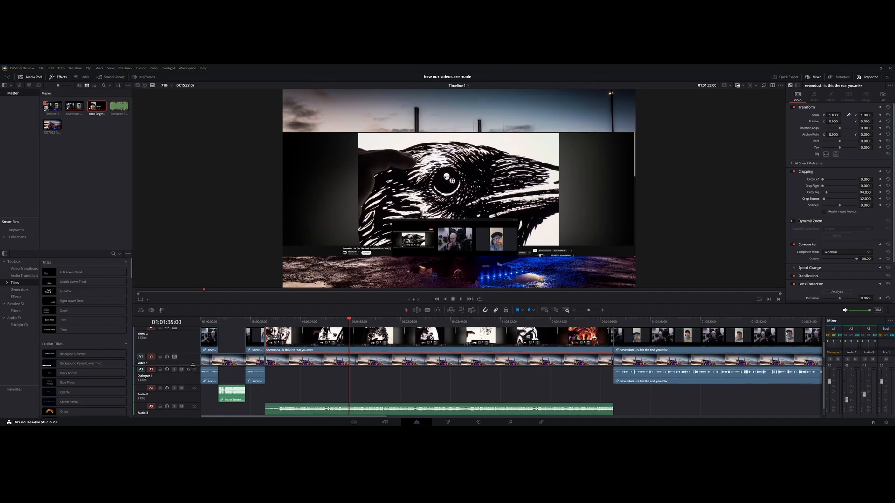
{"action": "scroll", "coordinate": [192, 362], "scroll_direction": "down", "scroll_amount": 1}
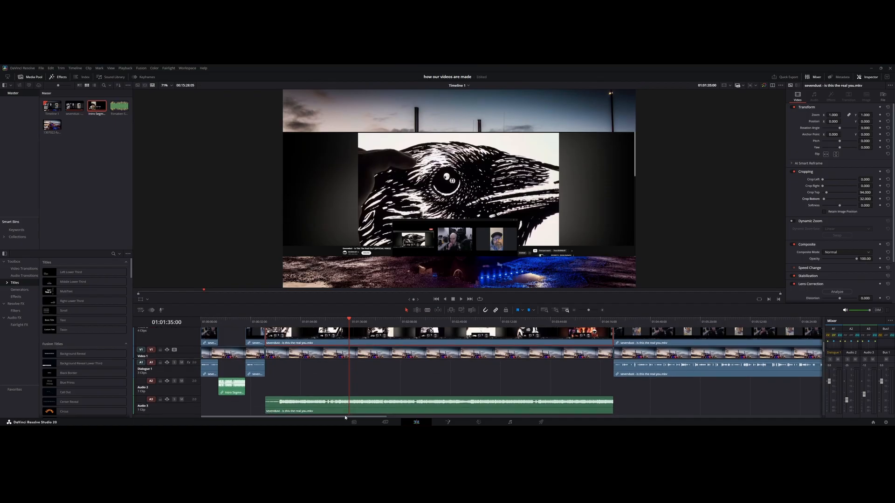
{"action": "left_click_drag", "start_coordinate": [320, 417], "coordinate": [403, 417]}
{"action": "left_click", "coordinate": [375, 371]}
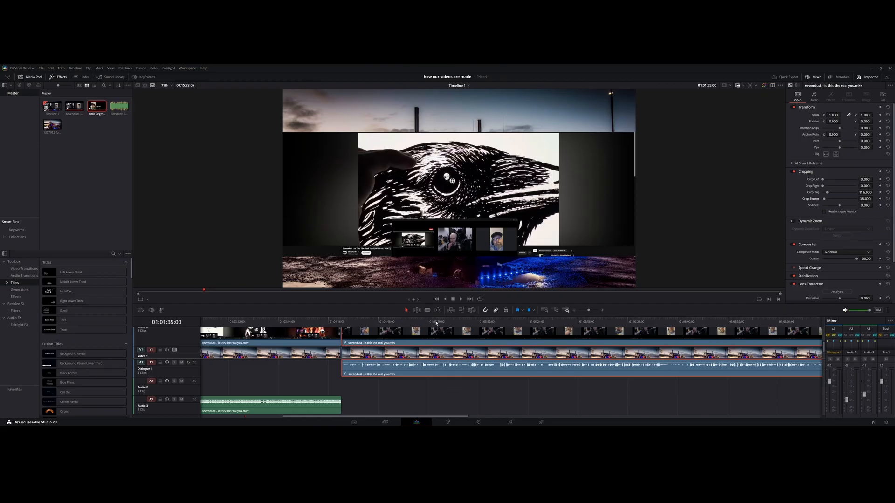
{"action": "left_click", "coordinate": [346, 321]}
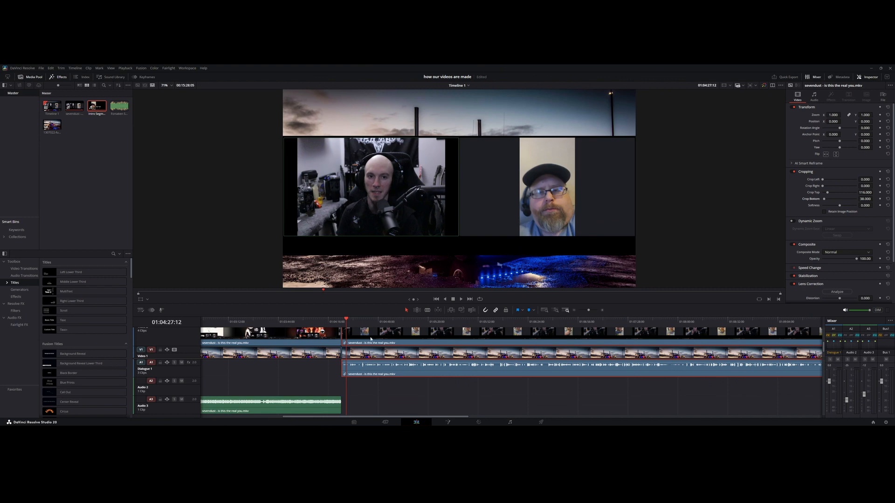
Step: Play back the opening of the conversation clip and compare its pauses with the magnified waveform
{"action": "left_click", "coordinate": [602, 311]}
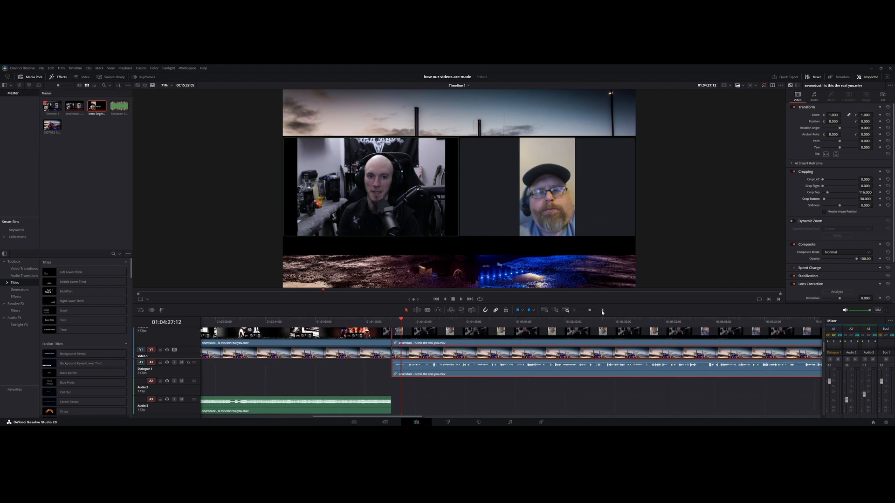
{"action": "left_click", "coordinate": [601, 310]}
{"action": "left_click", "coordinate": [602, 311]}
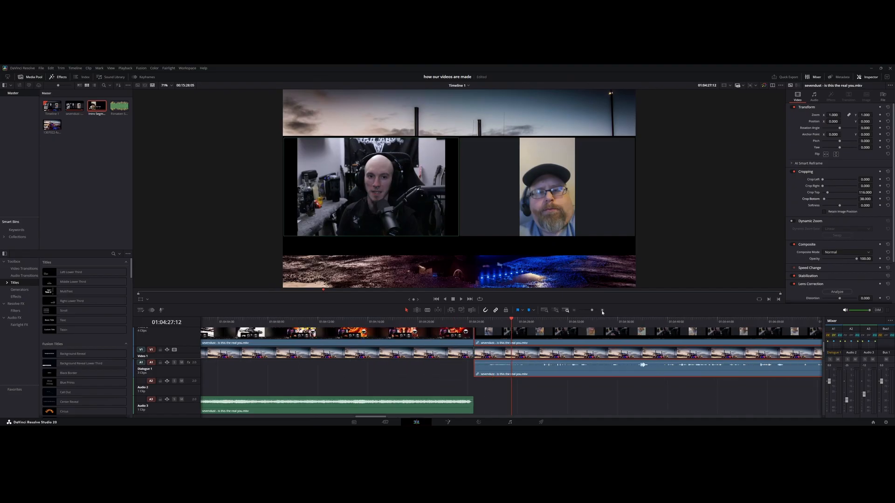
{"action": "left_click_drag", "start_coordinate": [365, 418], "coordinate": [378, 419]}
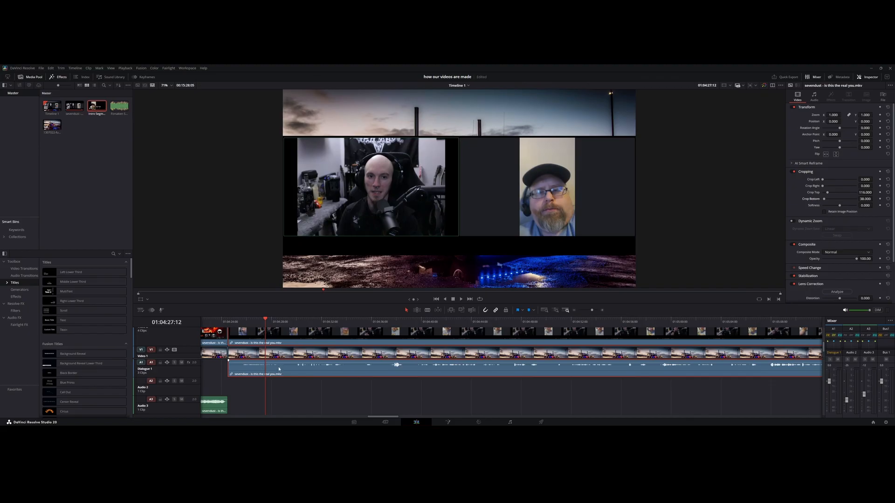
{"action": "key", "text": "space"}
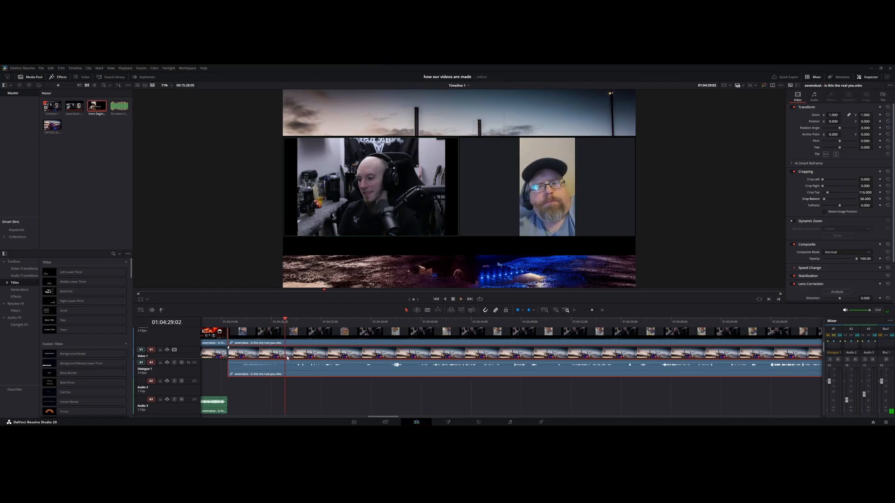
{"action": "left_click", "coordinate": [309, 331]}
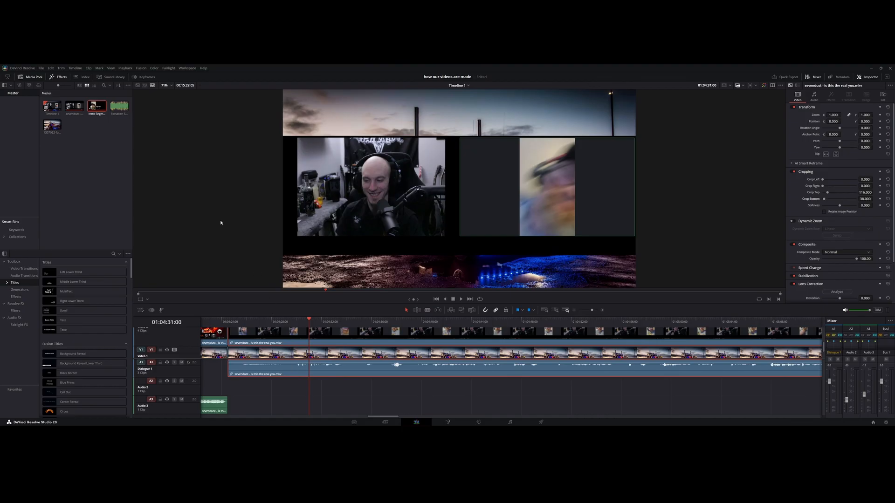
Step: Open the Ripple Delete Silence settings for the selected conversation clip
{"action": "left_click", "coordinate": [88, 69]}
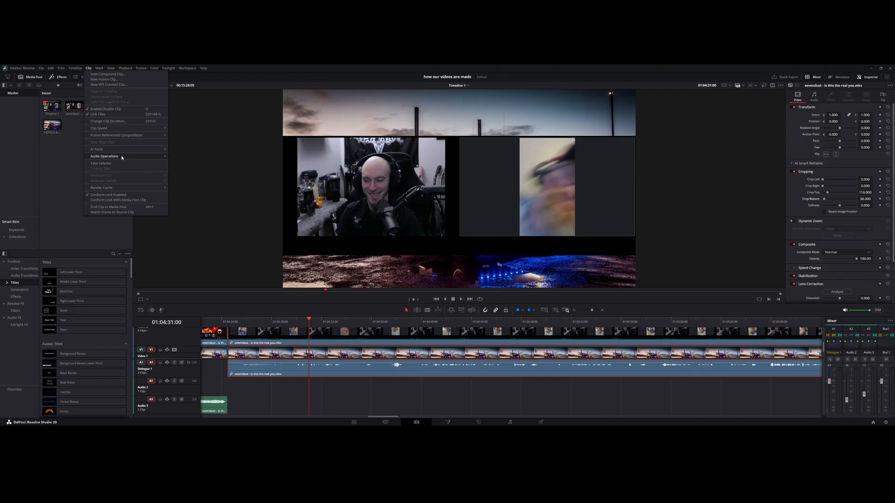
{"action": "mouse_move", "coordinate": [122, 157]}
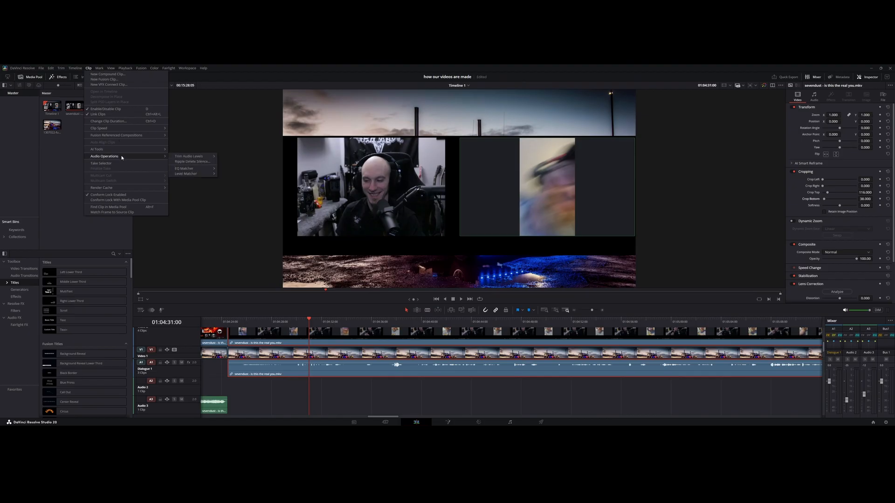
{"action": "left_click", "coordinate": [190, 162]}
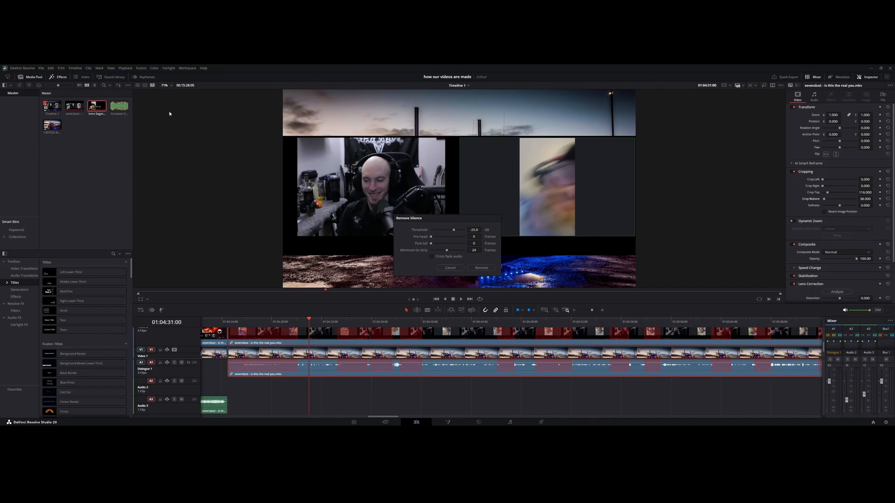
{"action": "left_click", "coordinate": [88, 68]}
{"action": "mouse_move", "coordinate": [121, 157]}
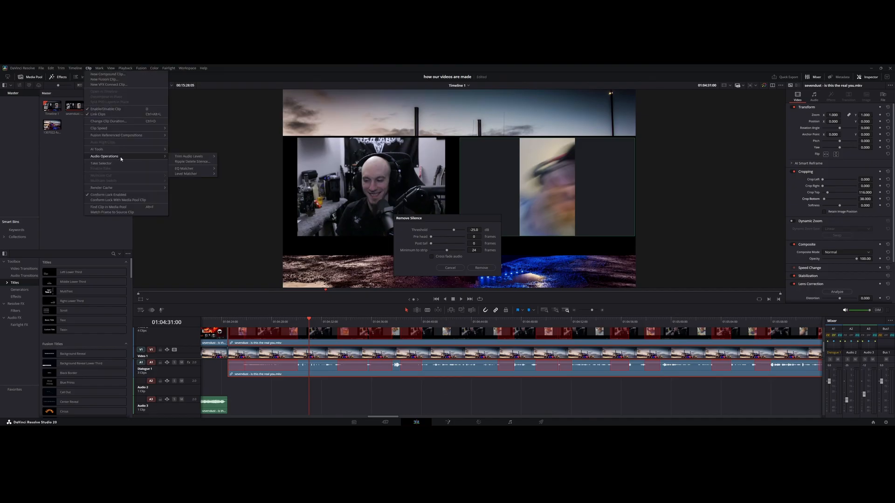
{"action": "left_click", "coordinate": [285, 66]}
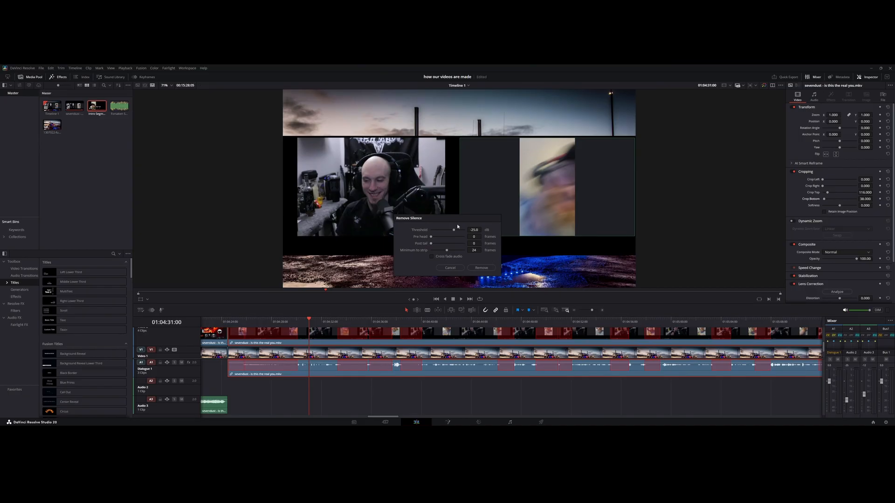
Step: Set the silence removal threshold to -42.3 dB
{"action": "left_click", "coordinate": [475, 230]}
{"action": "type", "text": "-25.6"}
{"action": "key", "text": "Return"}
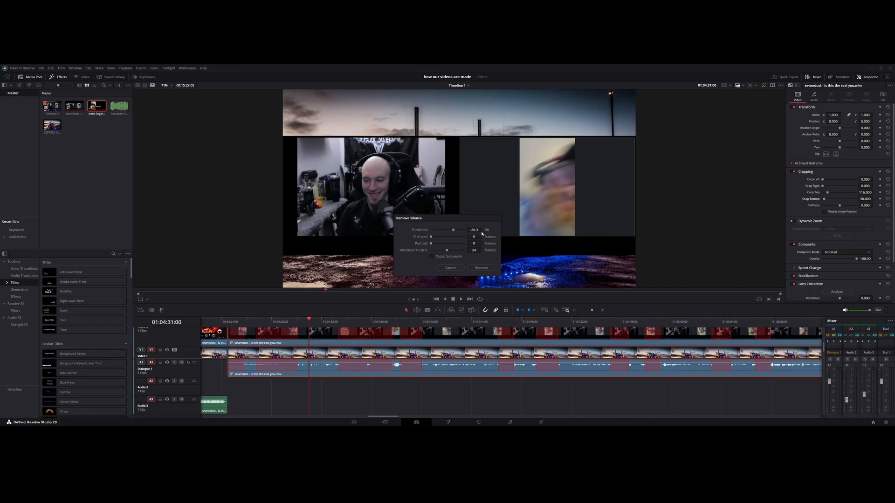
{"action": "left_click_drag", "start_coordinate": [453, 230], "coordinate": [447, 229]}
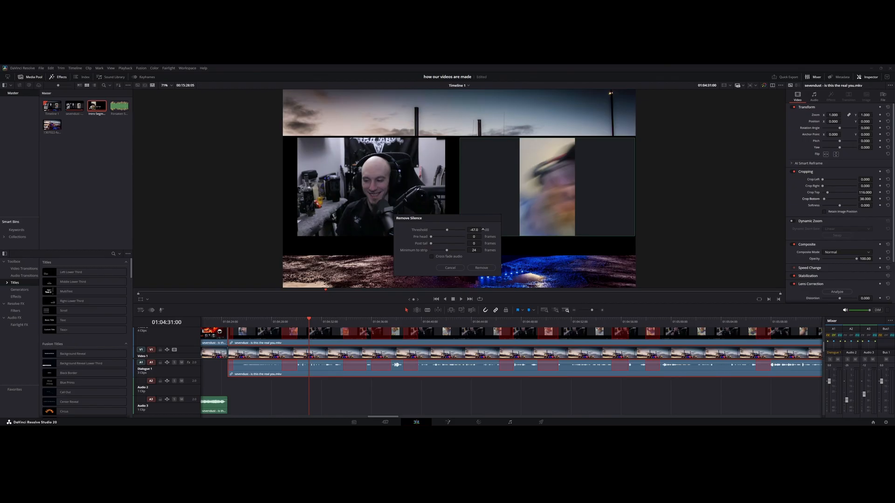
{"action": "left_click_drag", "start_coordinate": [483, 229], "coordinate": [483, 230]}
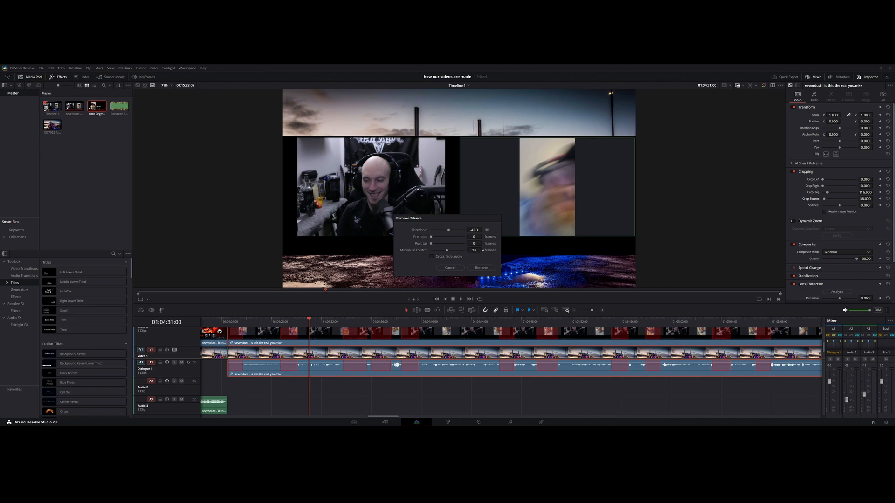
Step: Set the silence removal's minimum to strip to 16 frames
{"action": "left_click", "coordinate": [483, 250]}
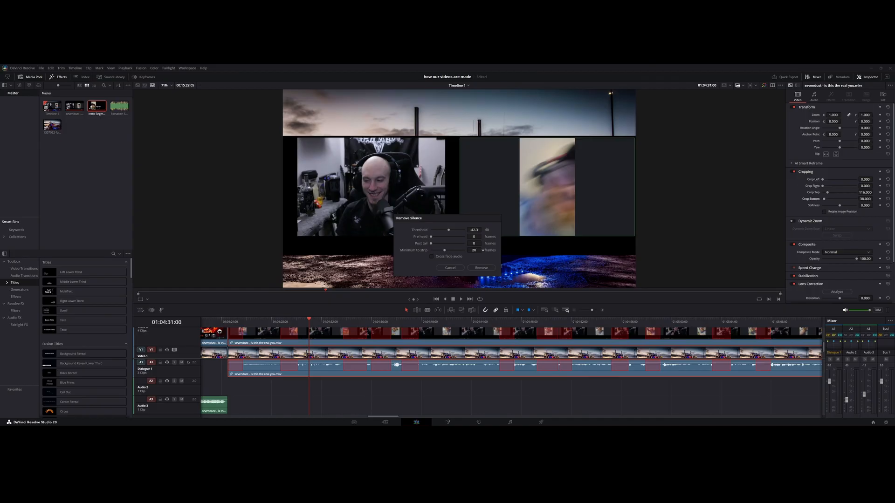
{"action": "left_click", "coordinate": [483, 250]}
{"action": "left_click", "coordinate": [483, 251]}
{"action": "left_click", "coordinate": [483, 251]}
{"action": "left_click", "coordinate": [483, 250]}
{"action": "left_click", "coordinate": [483, 250]}
Step: Examine the stretches marked for silence removal along the conversation clip, moving the playhead to 01:04:56:22
{"action": "left_click", "coordinate": [603, 310]}
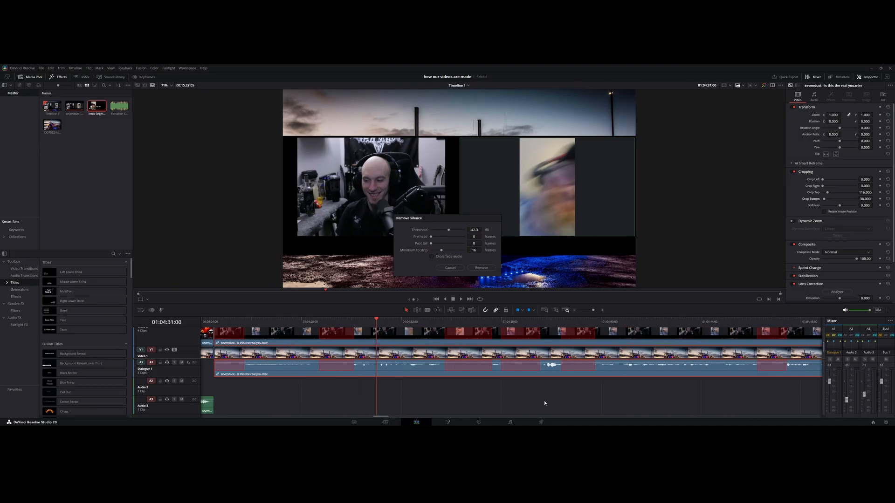
{"action": "left_click_drag", "start_coordinate": [381, 418], "coordinate": [381, 418]}
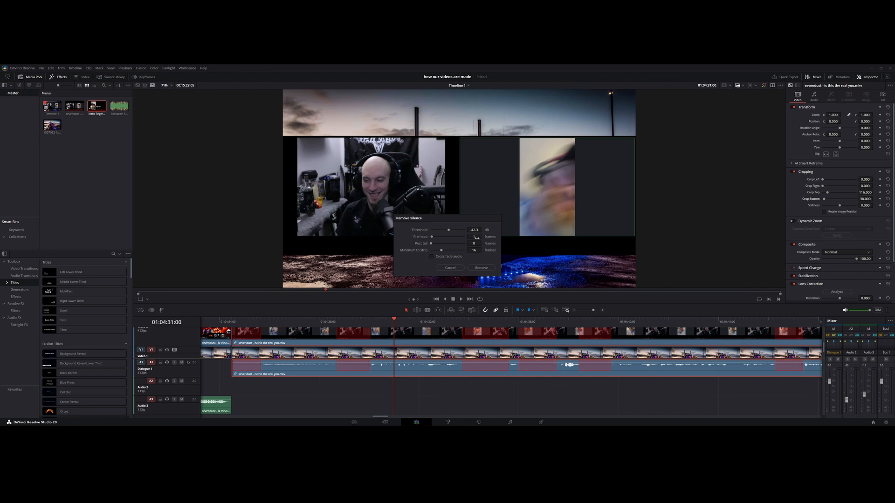
{"action": "left_click", "coordinate": [575, 311]}
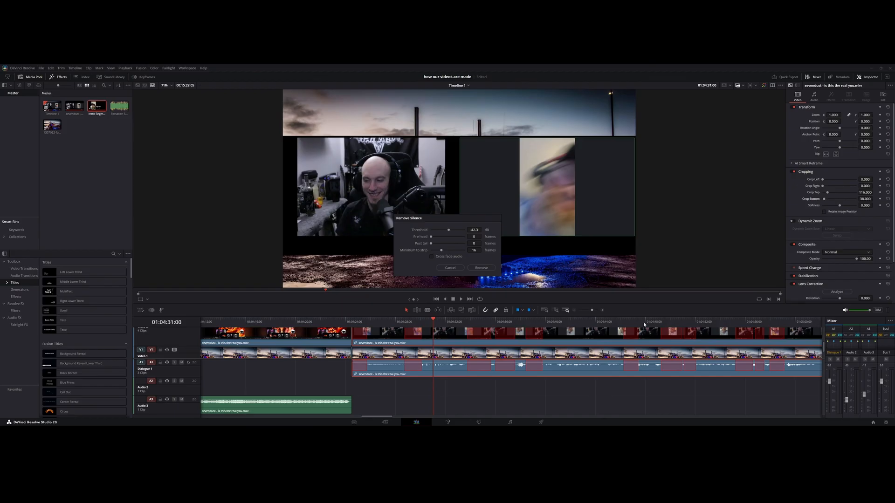
{"action": "left_click", "coordinate": [756, 330]}
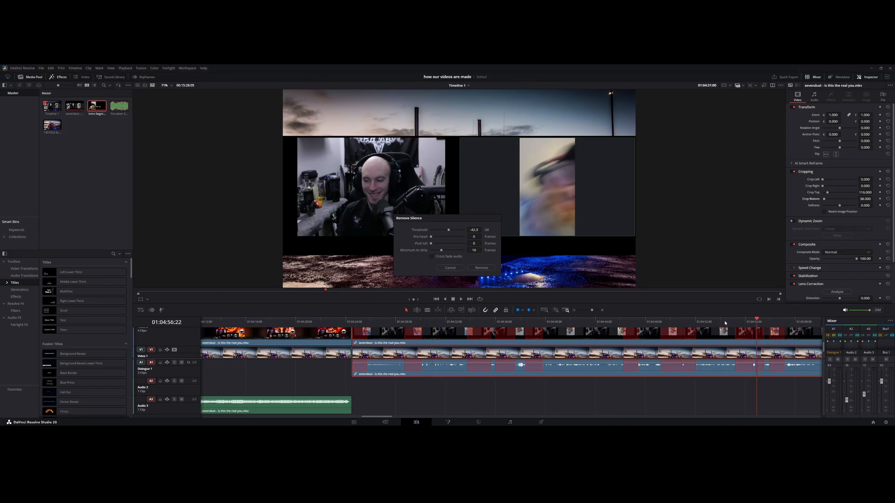
{"action": "left_click", "coordinate": [603, 311]}
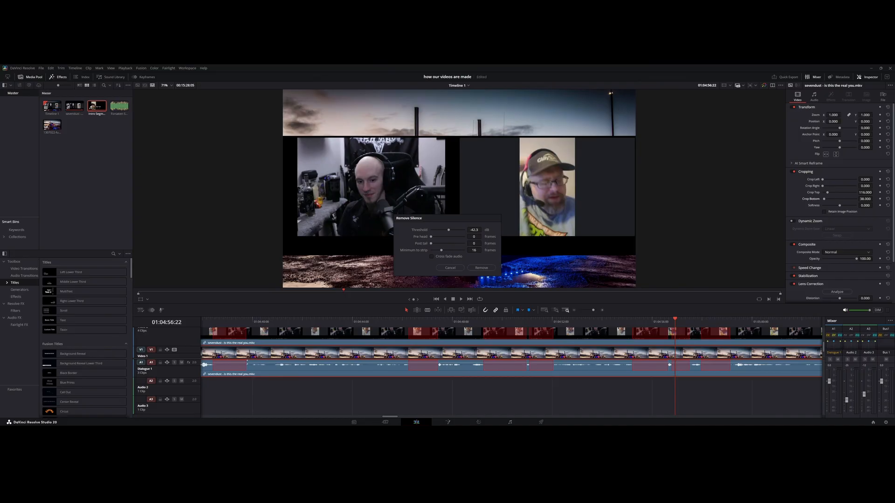
Step: Set the silence removal's post tail to 2 frames and enable the audio cross fade
{"action": "left_click", "coordinate": [241, 321]}
{"action": "key", "text": "space"}
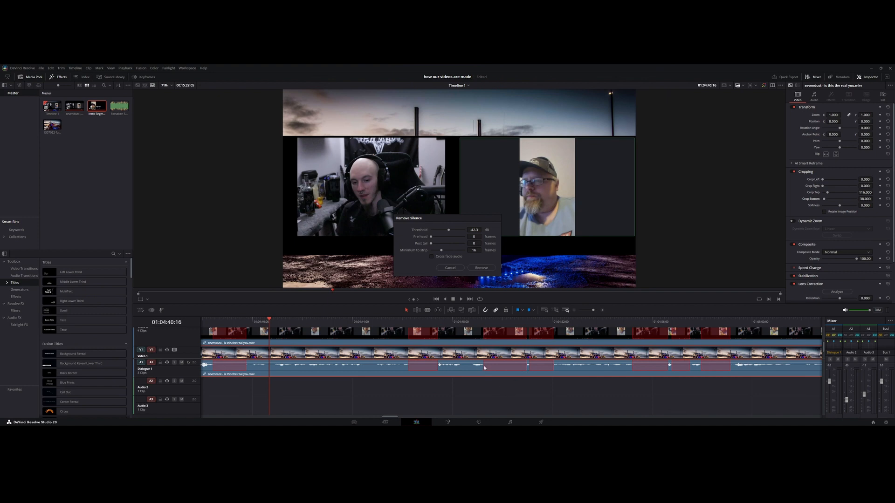
{"action": "left_click", "coordinate": [483, 243]}
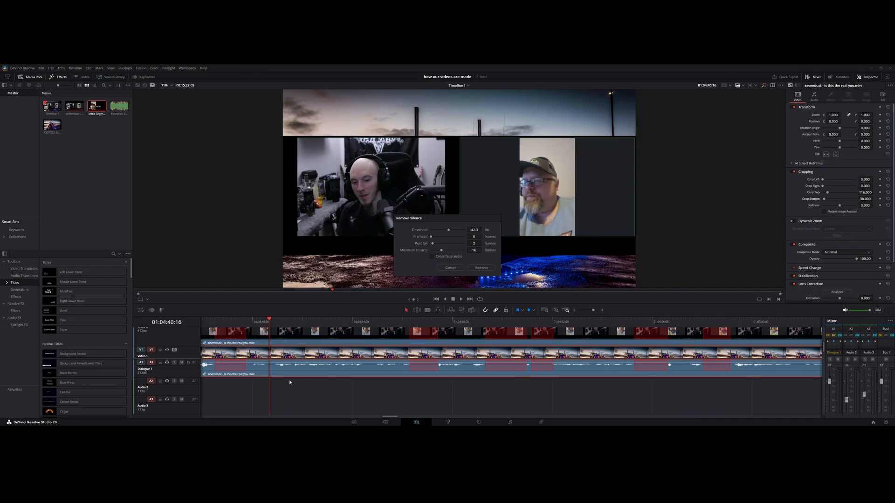
{"action": "left_click_drag", "start_coordinate": [395, 418], "coordinate": [383, 418]}
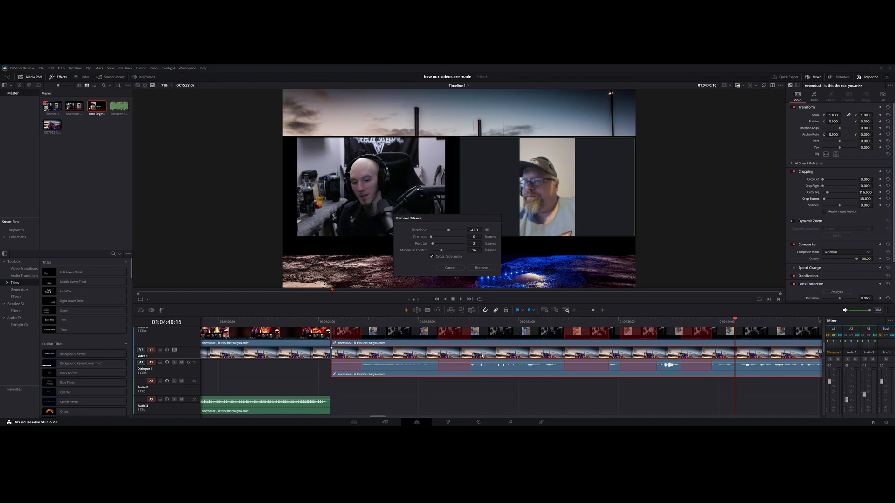
Step: Try the silence removal by playing the conversation from its start at 01:04:24:12, and undo the removal
{"action": "left_click", "coordinate": [482, 269]}
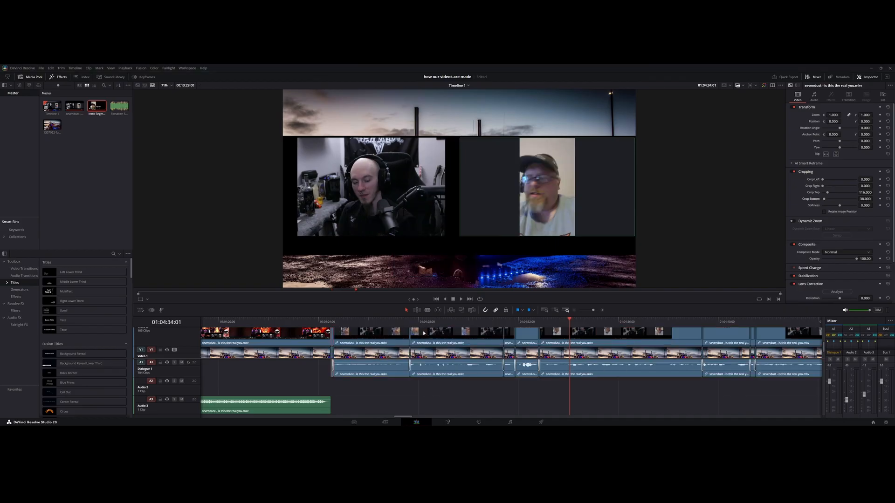
{"action": "left_click", "coordinate": [332, 322]}
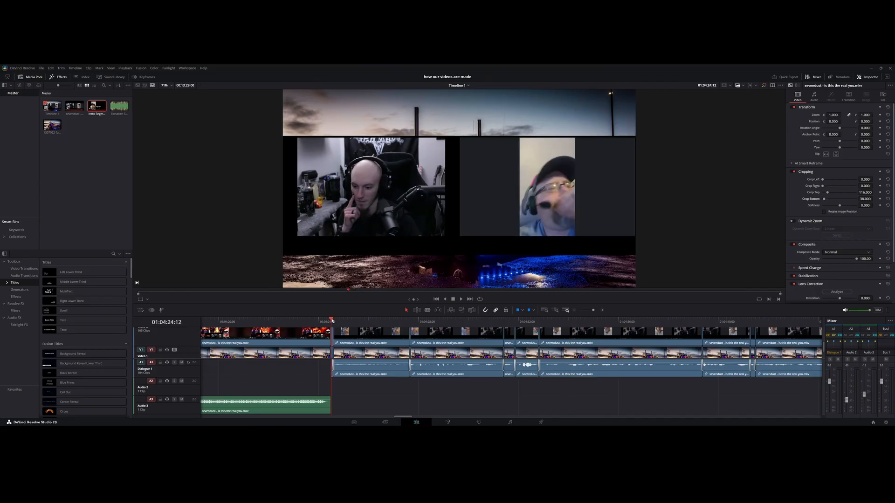
{"action": "key", "text": "space"}
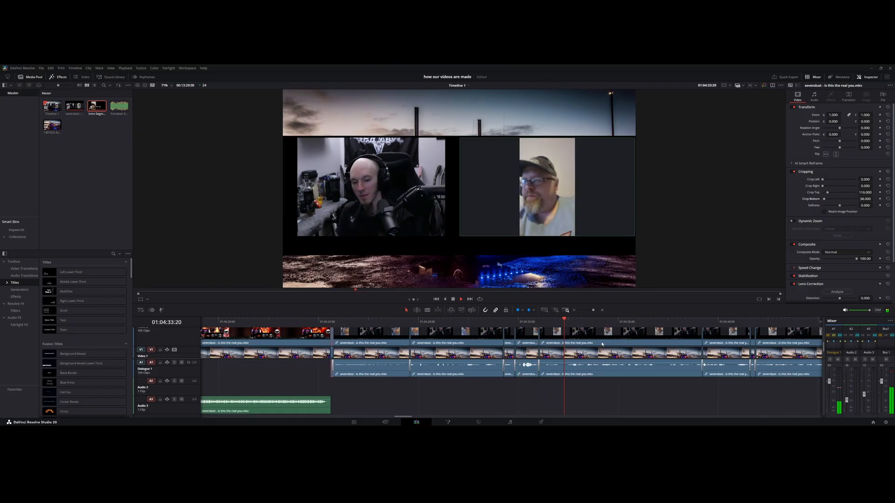
{"action": "left_click", "coordinate": [575, 311]}
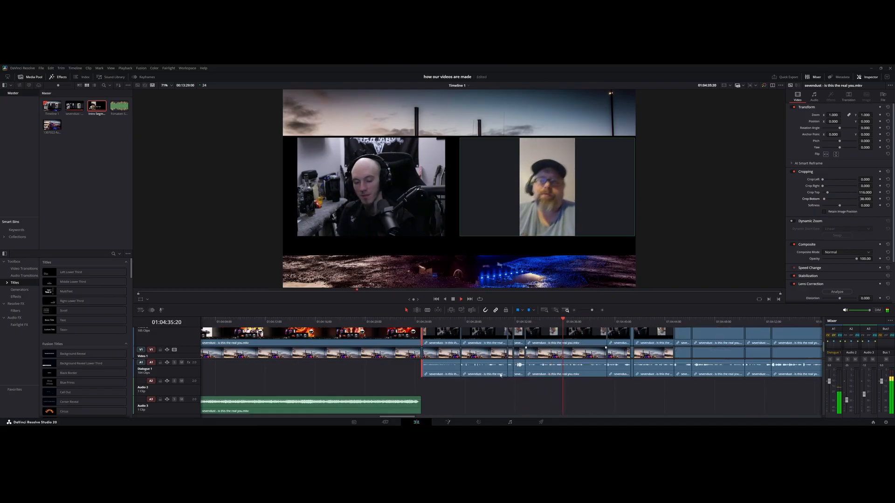
{"action": "left_click_drag", "start_coordinate": [412, 417], "coordinate": [423, 417]}
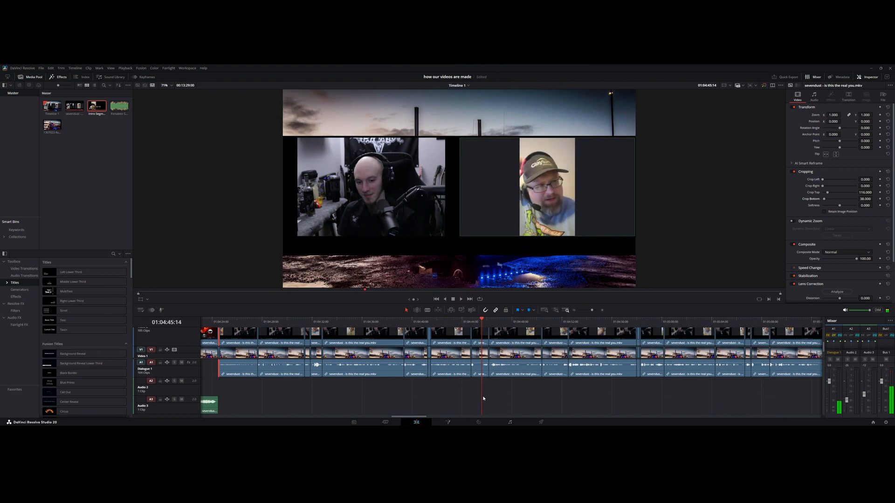
{"action": "key", "text": "ctrl+z"}
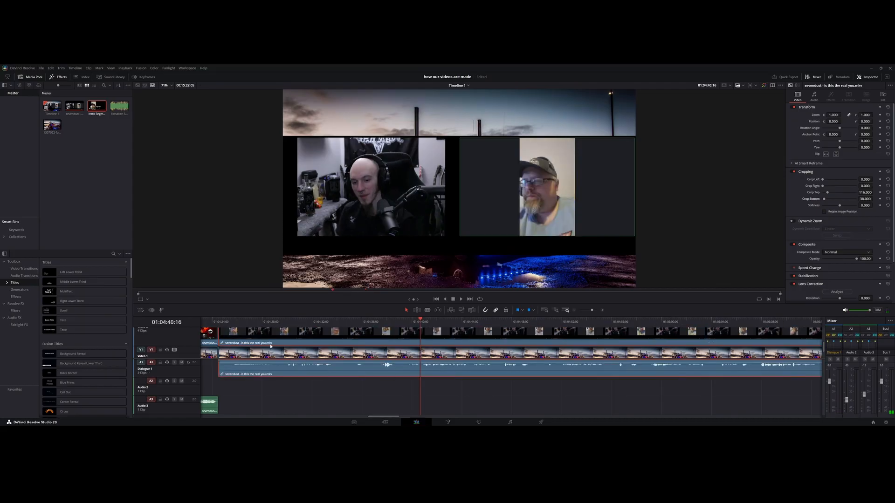
Step: Reopen Ripple Delete Silence for the conversation clip and remove its silences with the pre head set to 2 frames
{"action": "left_click", "coordinate": [89, 68]}
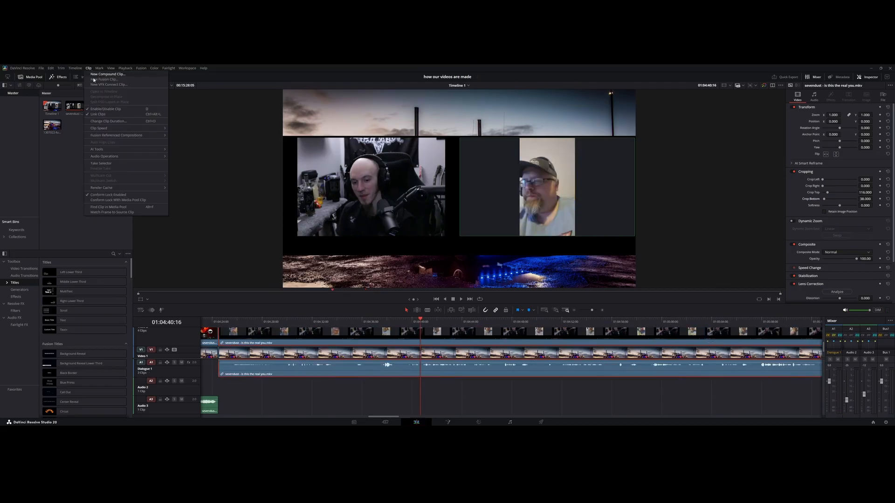
{"action": "mouse_move", "coordinate": [123, 157]}
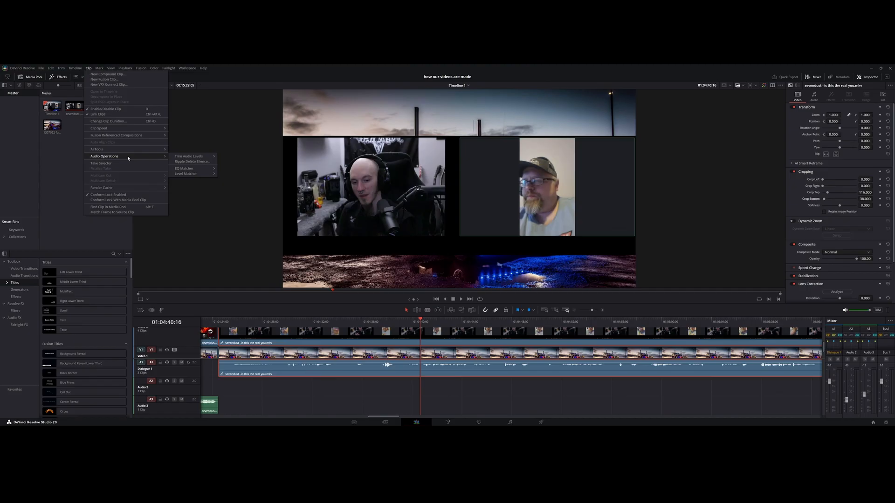
{"action": "left_click", "coordinate": [195, 163]}
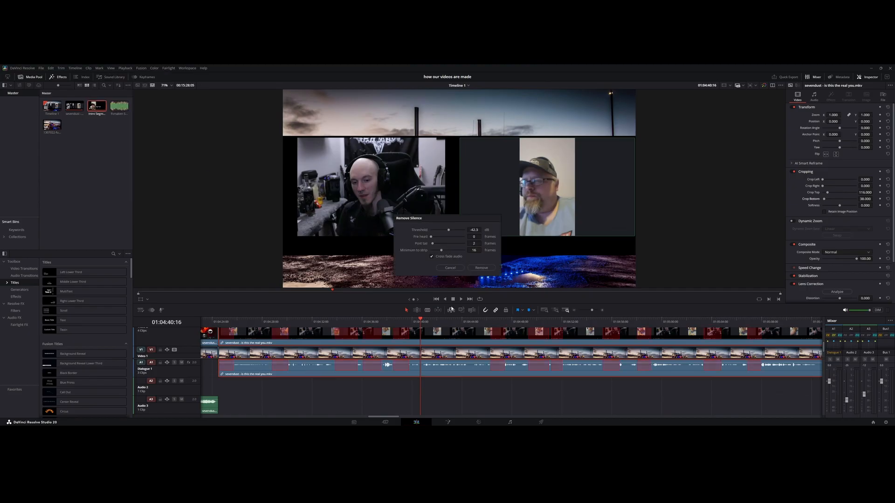
{"action": "left_click", "coordinate": [602, 310]}
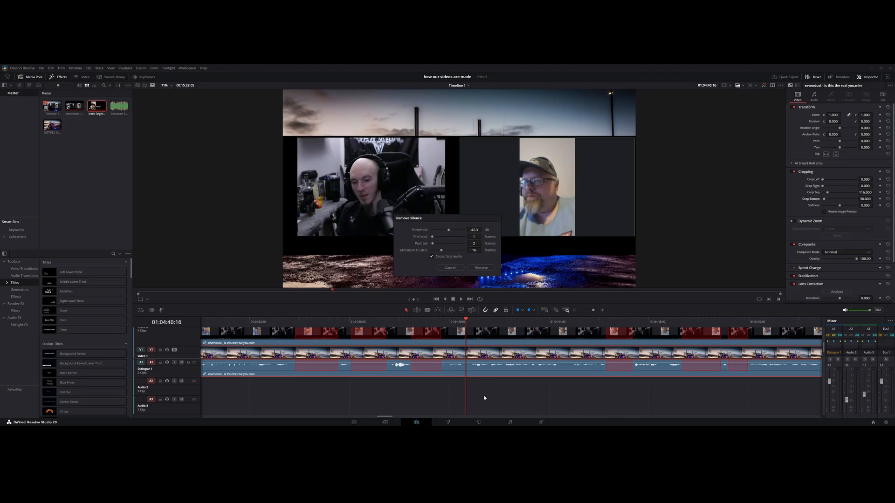
{"action": "scroll", "coordinate": [393, 419], "scroll_direction": "right", "scroll_amount": 3}
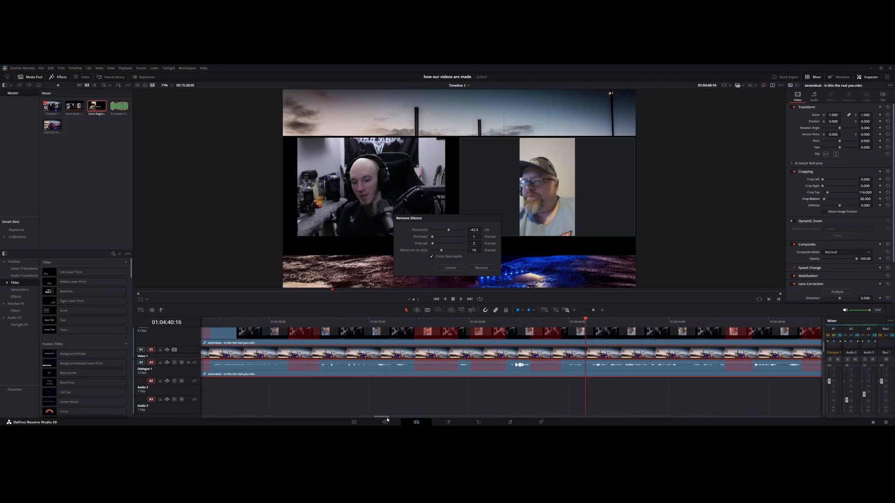
{"action": "left_click_drag", "start_coordinate": [393, 420], "coordinate": [386, 422]}
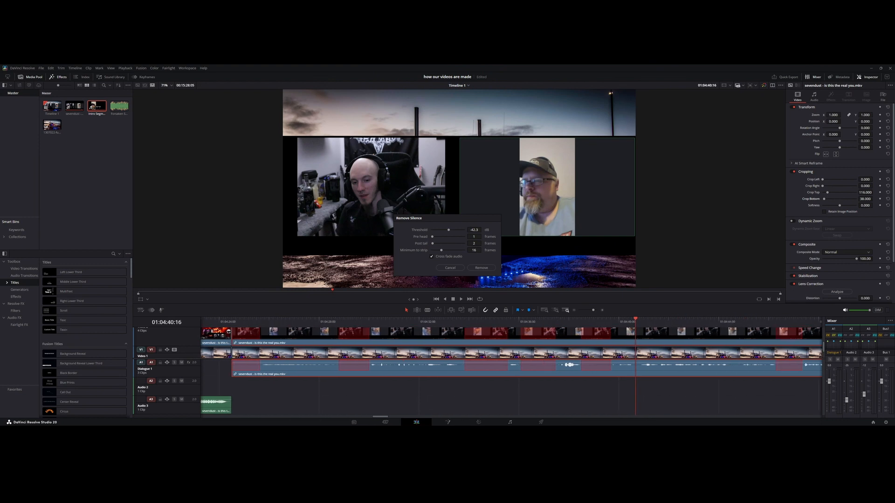
{"action": "left_click_drag", "start_coordinate": [382, 418], "coordinate": [395, 418]}
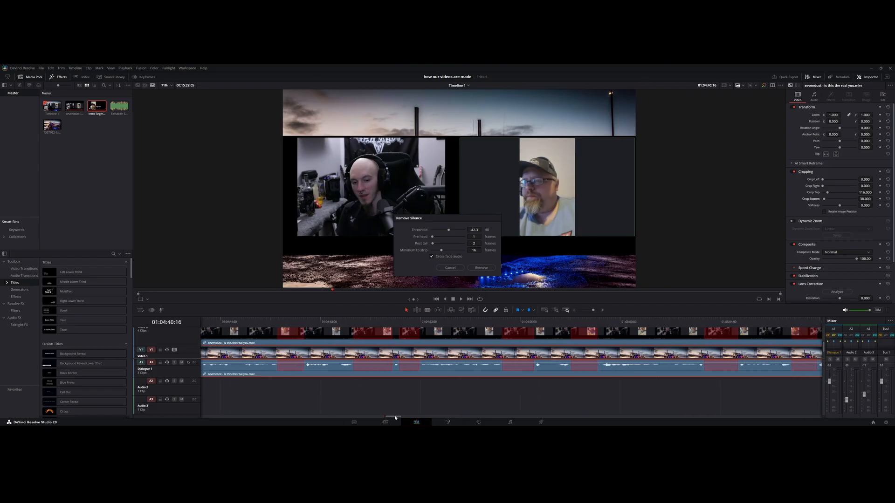
{"action": "left_click", "coordinate": [575, 310]}
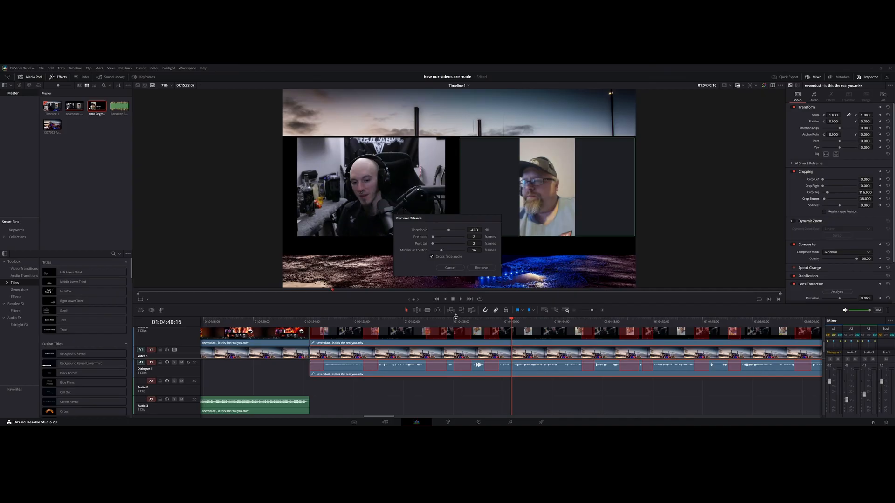
{"action": "left_click", "coordinate": [481, 269]}
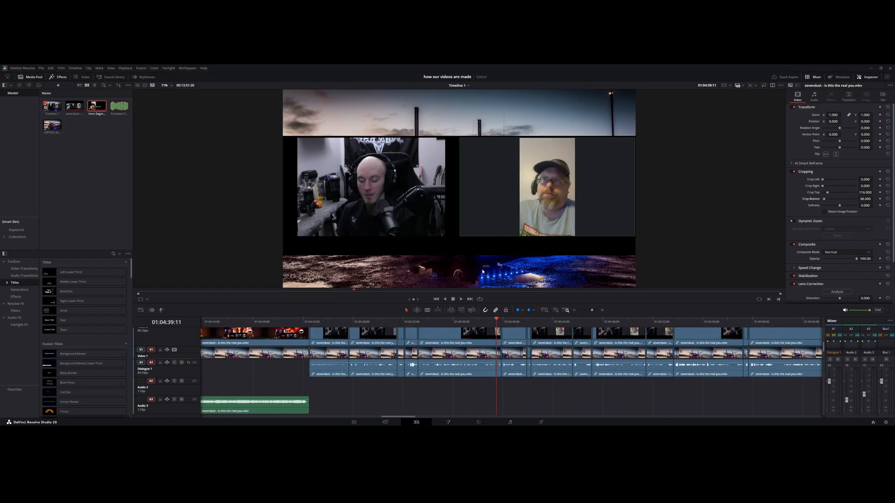
Step: Play back the trimmed conversation from its start and check how the speech flows across the cuts
{"action": "left_click", "coordinate": [310, 326]}
{"action": "key", "text": "space"}
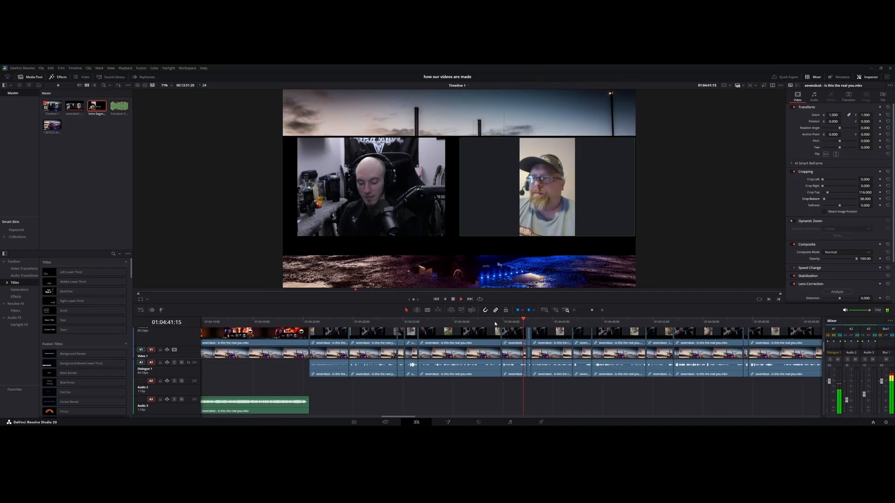
{"action": "left_click", "coordinate": [591, 322]}
{"action": "left_click", "coordinate": [584, 320]}
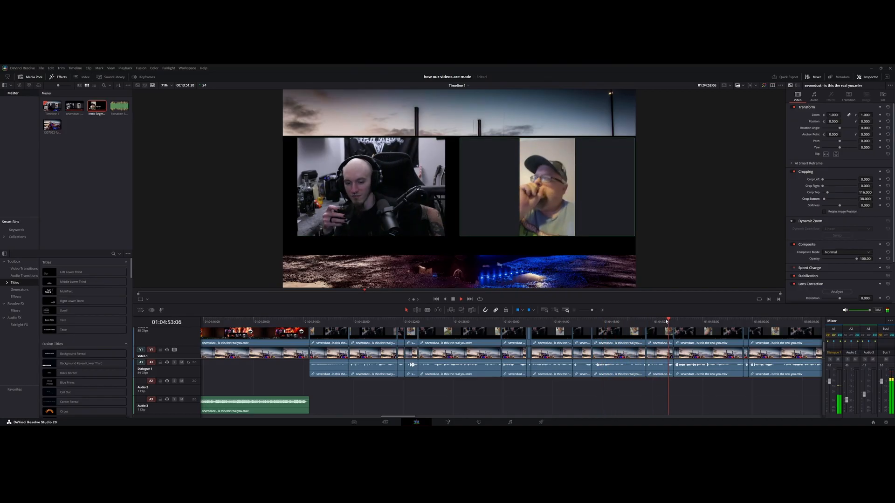
{"action": "key", "text": "space"}
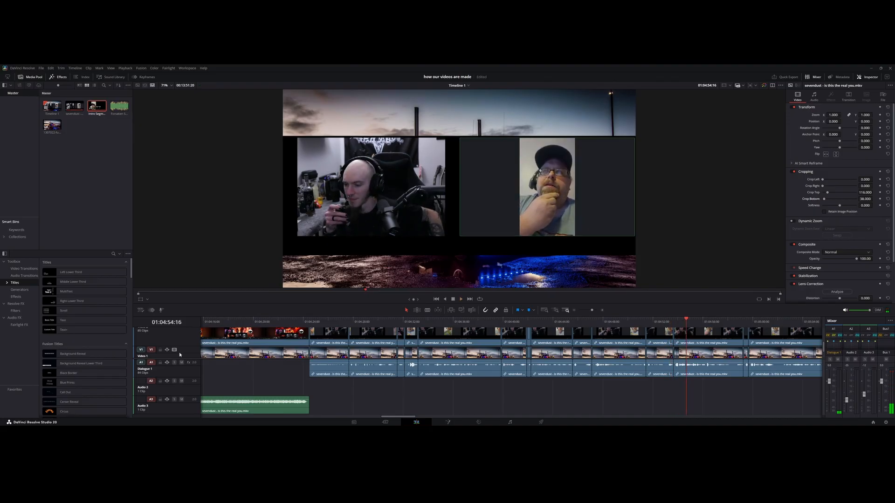
Step: Play the last seconds of the conversation and examine where it should end, around 01:13:50:11
{"action": "scroll", "coordinate": [184, 349], "scroll_direction": "down", "scroll_amount": 1}
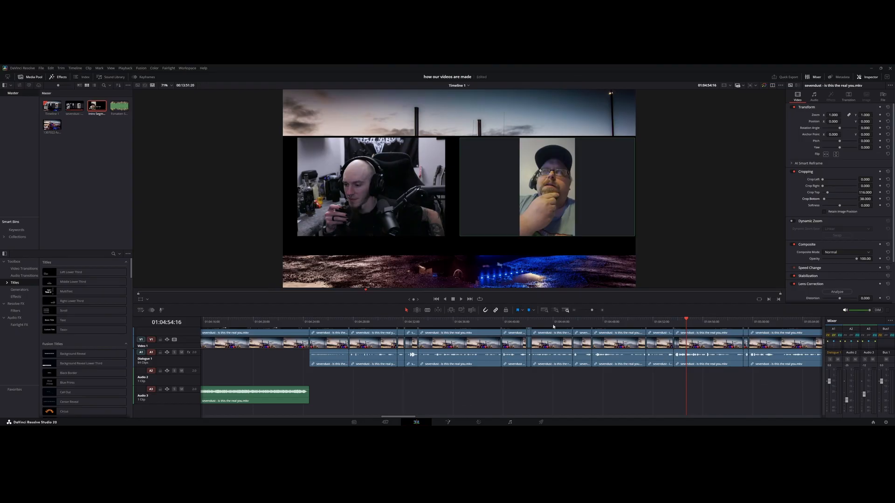
{"action": "left_click", "coordinate": [575, 310]}
{"action": "left_click", "coordinate": [575, 311]}
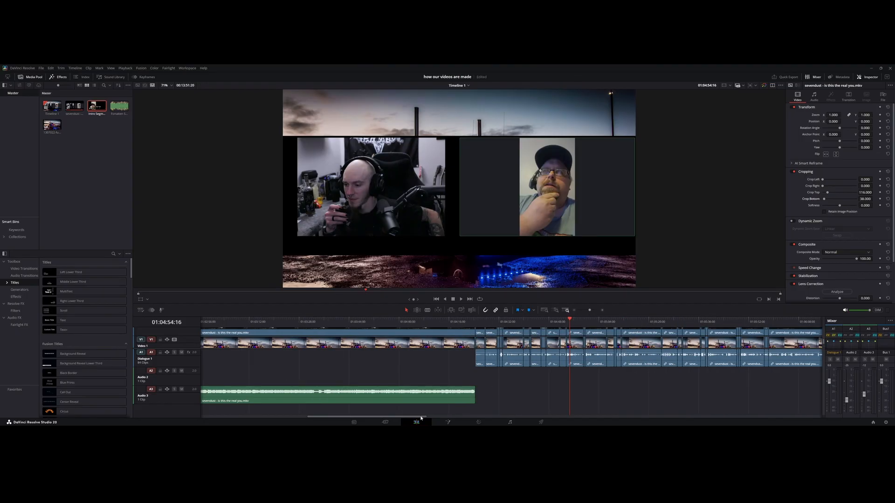
{"action": "left_click_drag", "start_coordinate": [421, 419], "coordinate": [732, 423]}
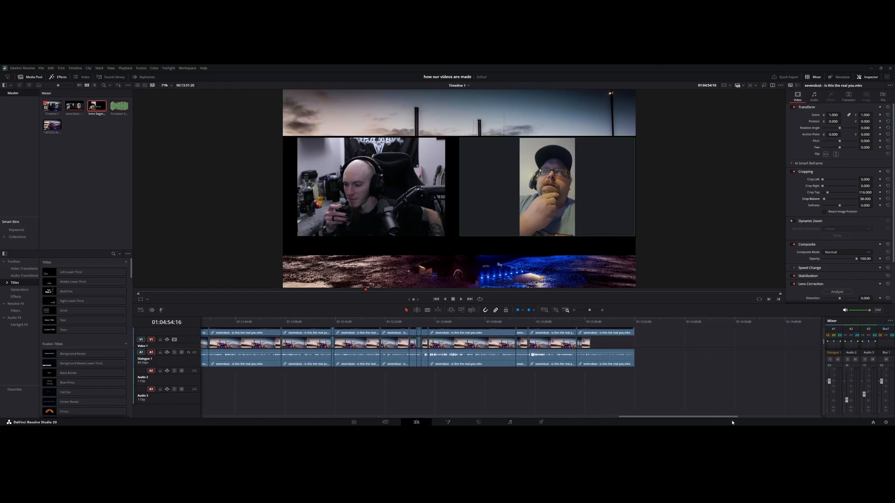
{"action": "left_click", "coordinate": [629, 323]}
{"action": "left_click", "coordinate": [601, 311]}
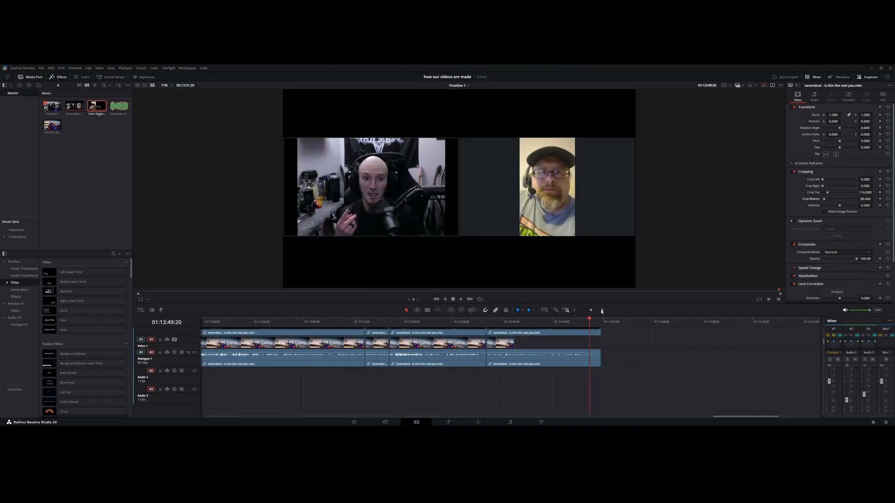
{"action": "left_click", "coordinate": [602, 311]}
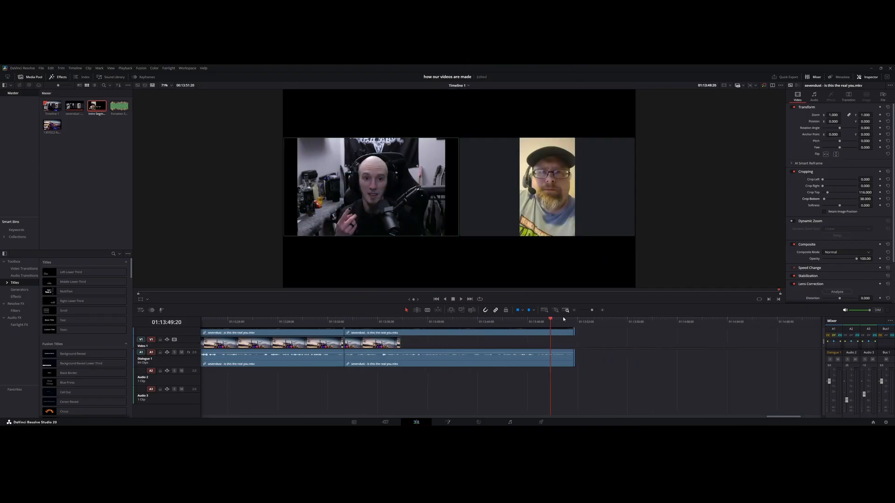
{"action": "key", "text": "space"}
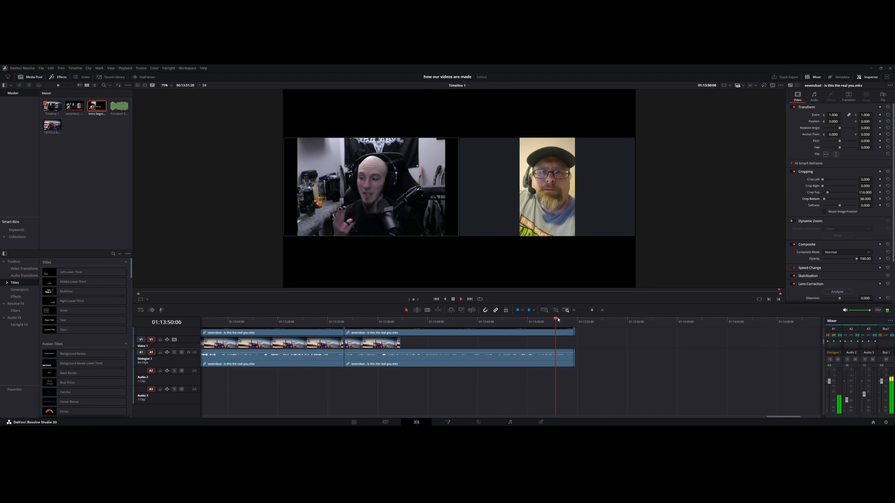
{"action": "key", "text": "space"}
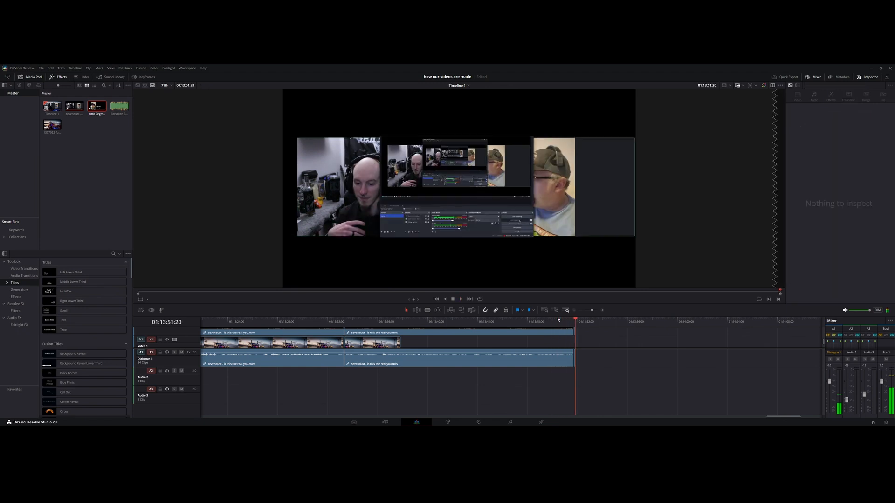
{"action": "left_click_drag", "start_coordinate": [575, 318], "coordinate": [559, 321]}
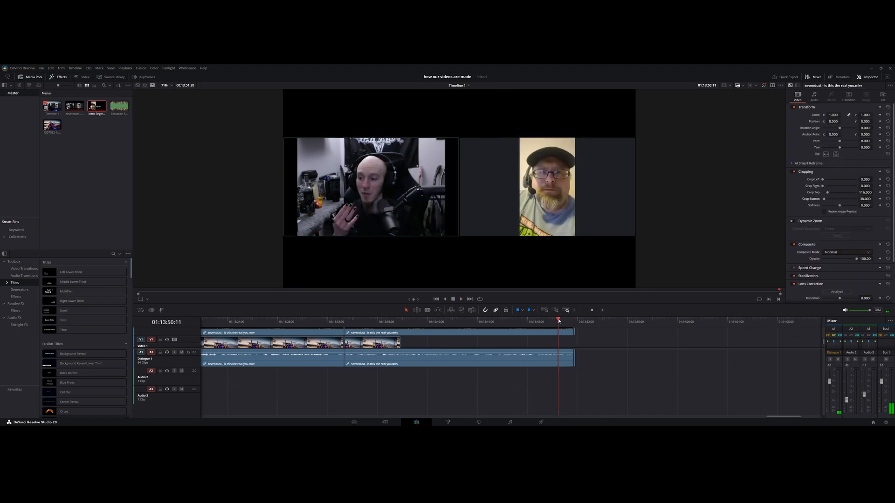
Step: Delete the tiny leftover clip at the conversation's end and extend the last conversation clip to 01:13:51:21
{"action": "left_click", "coordinate": [604, 311]}
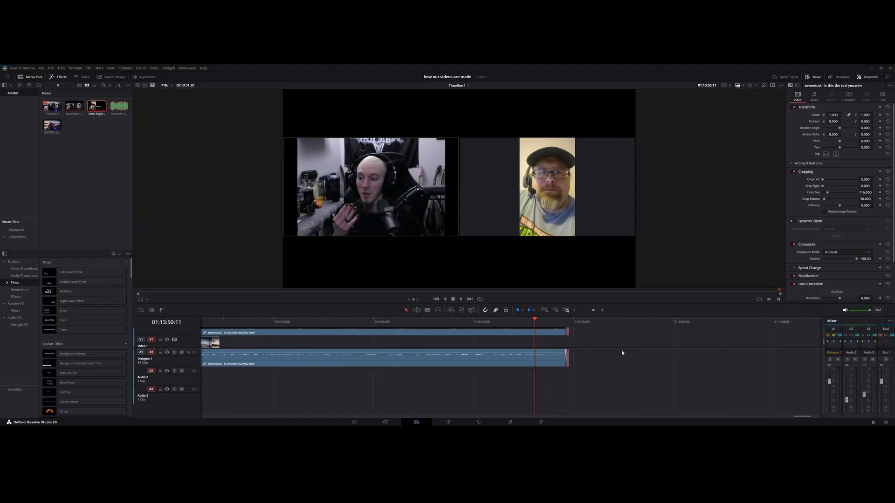
{"action": "key", "text": "Delete"}
{"action": "left_click_drag", "start_coordinate": [564, 358], "coordinate": [569, 358]}
{"action": "left_click", "coordinate": [490, 322]}
{"action": "key", "text": "space"}
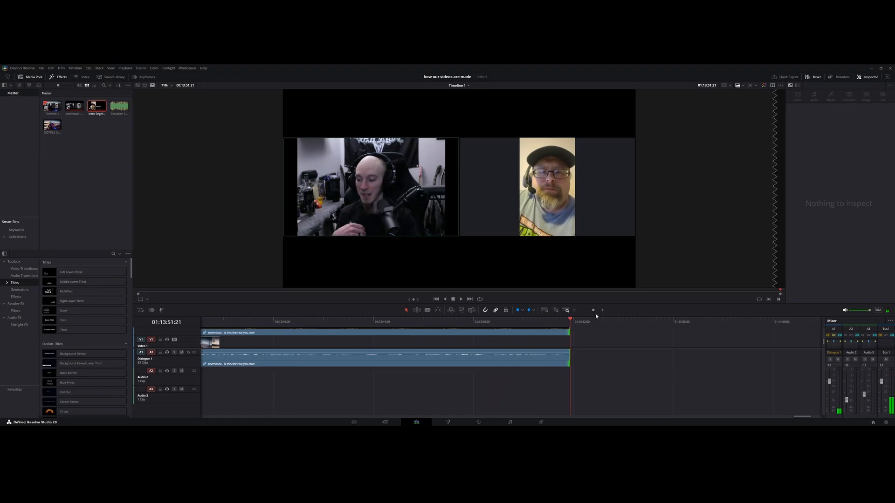
Step: Extend the last truck background clip on Video 1 to the end of the conversation at 01:13:51:21
{"action": "left_click", "coordinate": [574, 311]}
{"action": "left_click", "coordinate": [575, 311]}
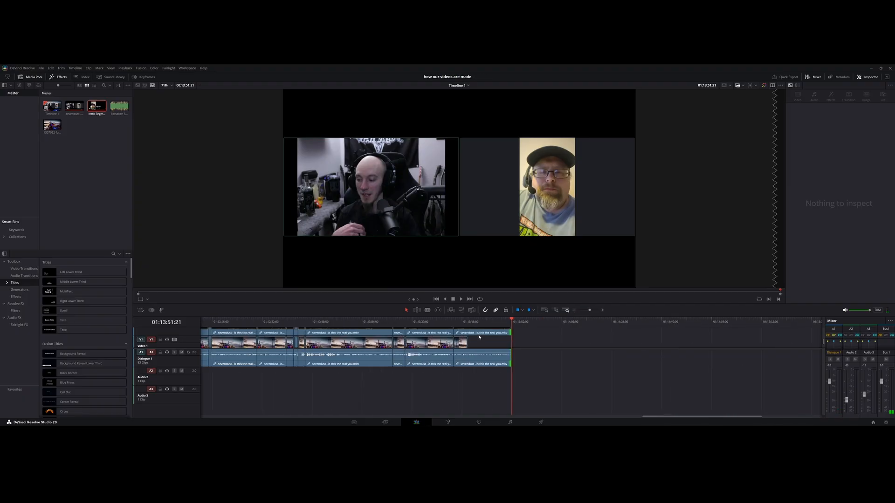
{"action": "scroll", "coordinate": [477, 340], "scroll_direction": "down", "scroll_amount": 1}
{"action": "left_click_drag", "start_coordinate": [468, 340], "coordinate": [511, 340]}
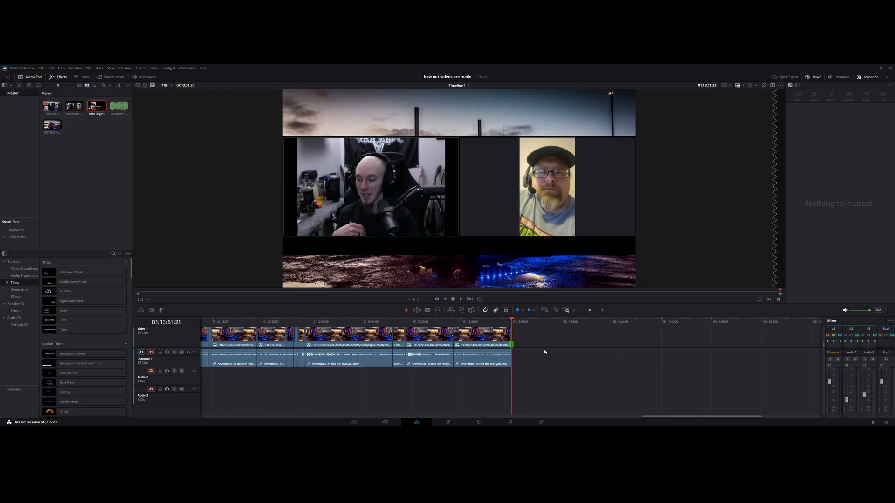
{"action": "left_click", "coordinate": [574, 310]}
{"action": "left_click", "coordinate": [574, 310]}
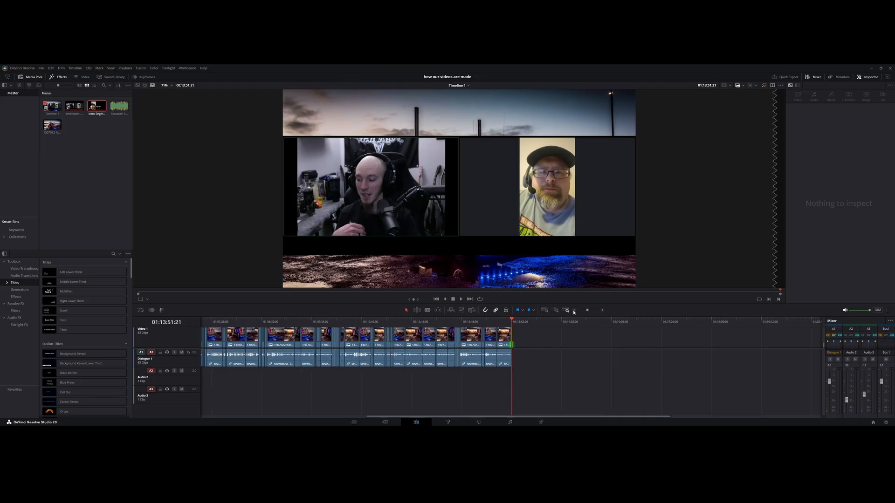
{"action": "left_click_drag", "start_coordinate": [493, 418], "coordinate": [314, 418]}
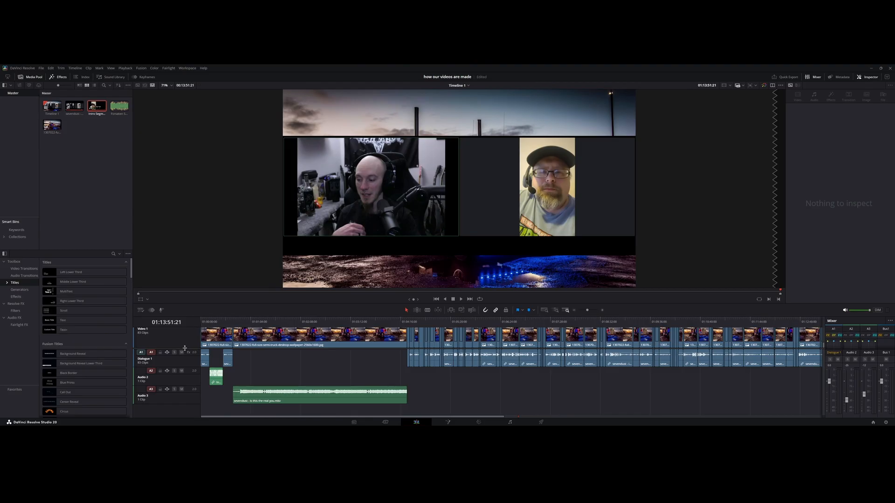
Step: Add a Text title on a new Video 4 track at the timeline start and extend it to where the intro clip begins
{"action": "scroll", "coordinate": [184, 348], "scroll_direction": "up", "scroll_amount": 3}
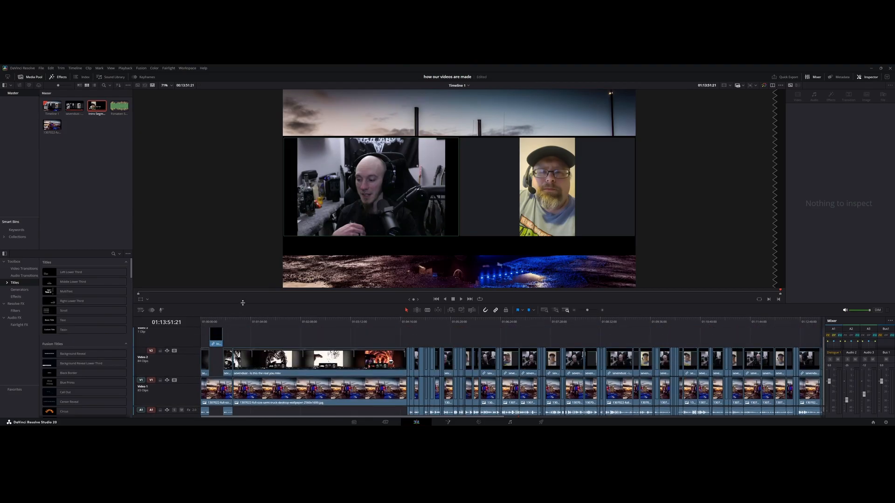
{"action": "left_click_drag", "start_coordinate": [243, 304], "coordinate": [244, 258]}
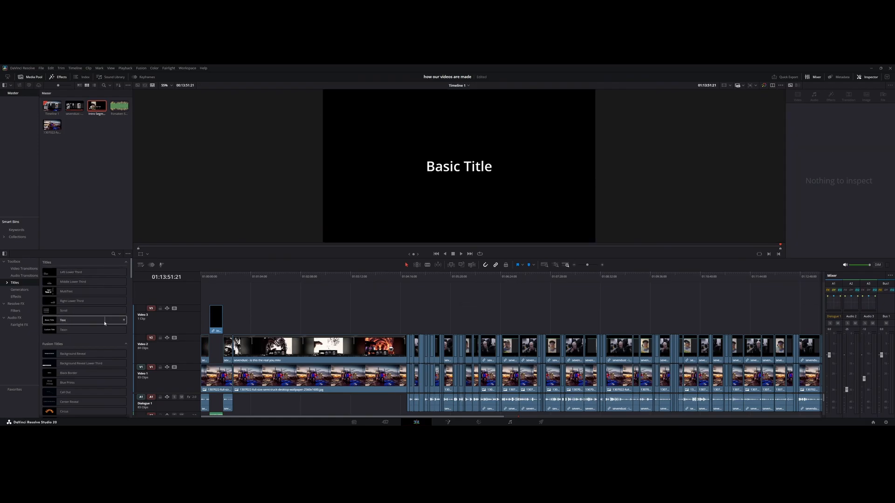
{"action": "left_click_drag", "start_coordinate": [105, 321], "coordinate": [202, 295]}
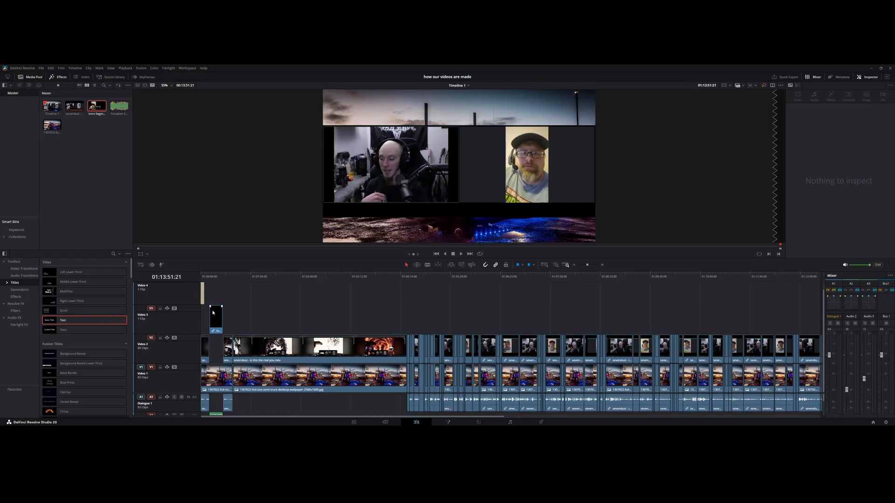
{"action": "left_click", "coordinate": [203, 276]}
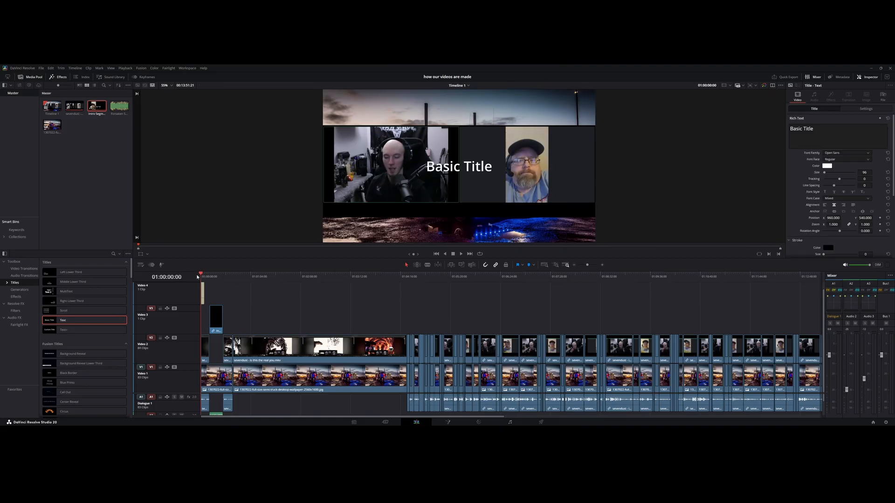
{"action": "left_click", "coordinate": [602, 265]}
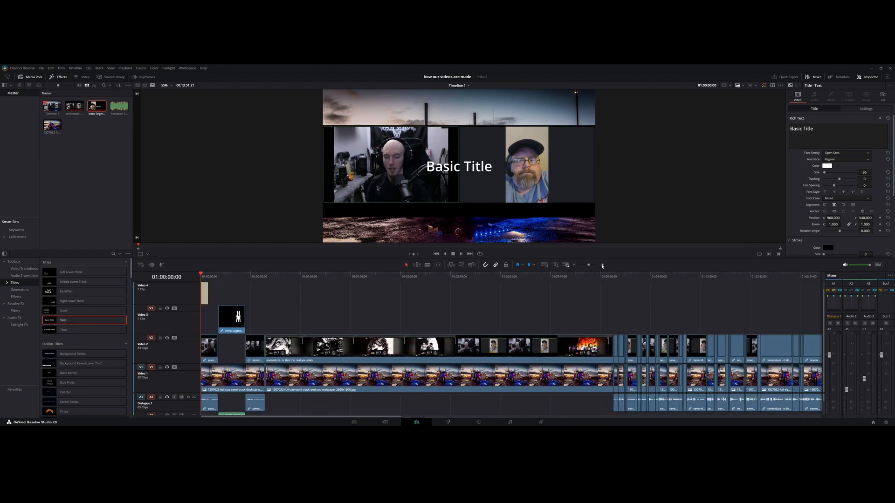
{"action": "left_click", "coordinate": [602, 266]}
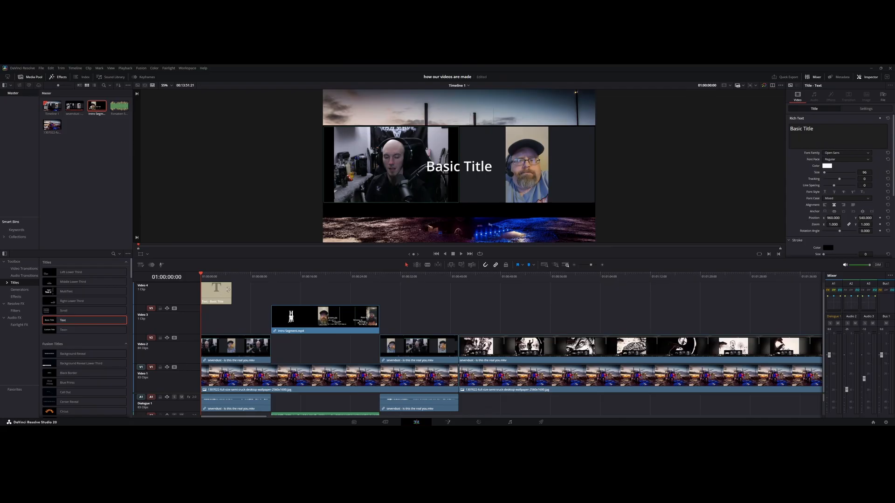
{"action": "left_click_drag", "start_coordinate": [230, 290], "coordinate": [268, 291]}
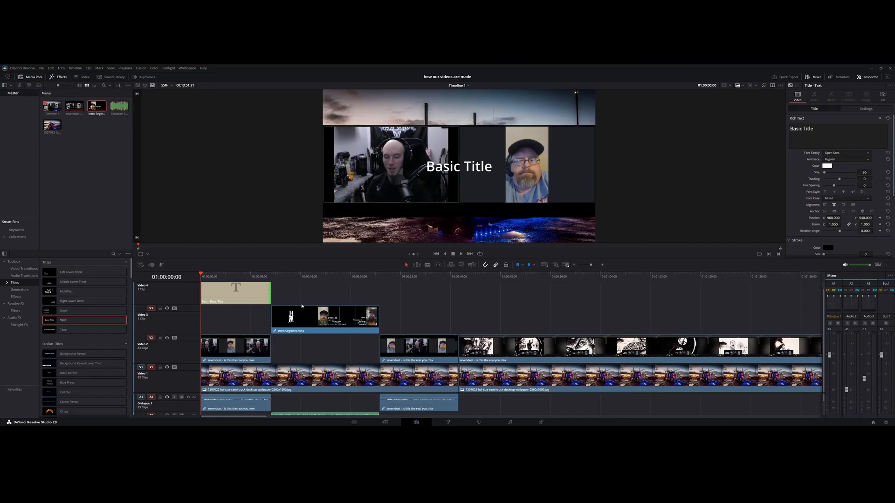
Step: Copy the title to the point where the intro ends and extend the copy to the end of the talking clip there
{"action": "left_click", "coordinate": [251, 294]}
{"action": "left_click", "coordinate": [380, 275]}
{"action": "key", "text": "ctrl+v"}
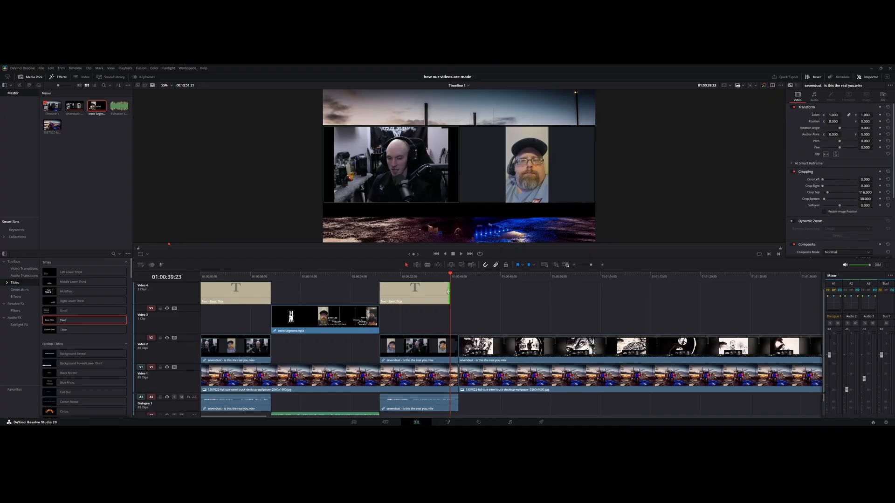
{"action": "left_click_drag", "start_coordinate": [449, 293], "coordinate": [452, 300]}
Step: Paste another copy of the title at the start of the music video section and stretch it over that whole section
{"action": "left_click", "coordinate": [419, 291]}
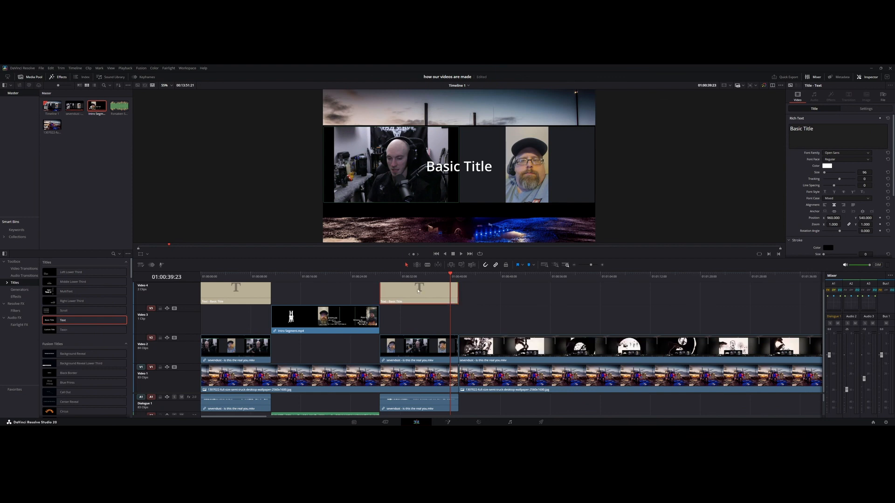
{"action": "left_click", "coordinate": [461, 276]}
{"action": "key", "text": "ctrl+v"}
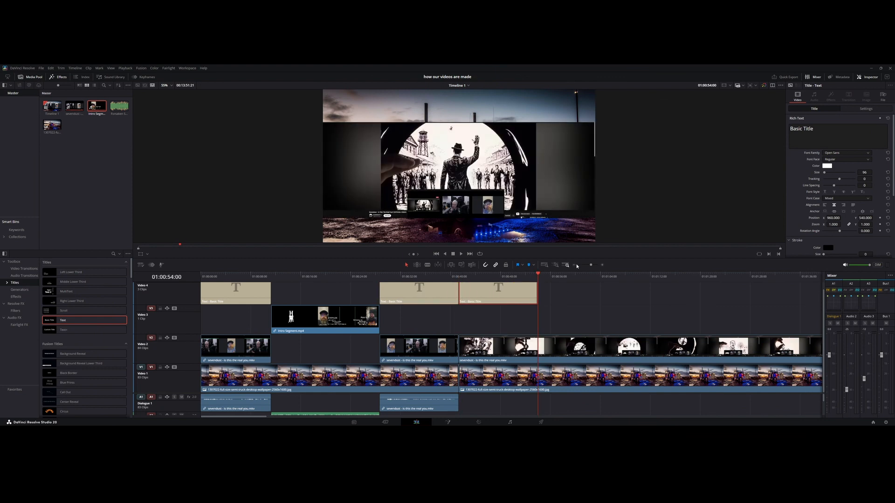
{"action": "left_click", "coordinate": [575, 265]}
{"action": "left_click", "coordinate": [574, 265]}
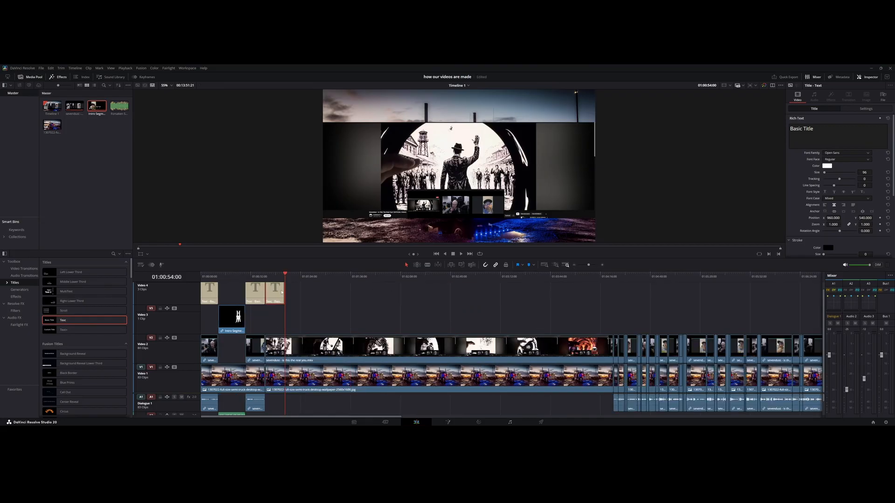
{"action": "left_click_drag", "start_coordinate": [282, 290], "coordinate": [611, 298]}
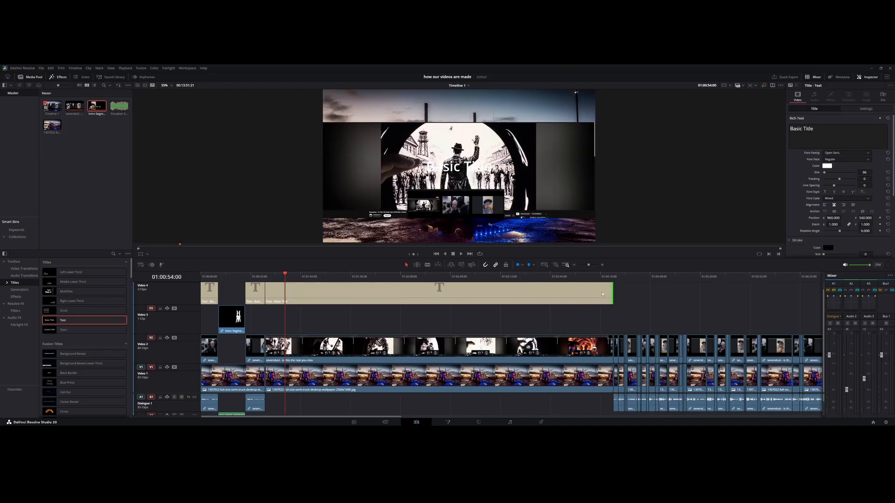
Step: Copy the long title to 01:04:24:12 and extend the copy to the end of the conversation
{"action": "left_click", "coordinate": [603, 294]}
{"action": "key", "text": "ctrl+s"}
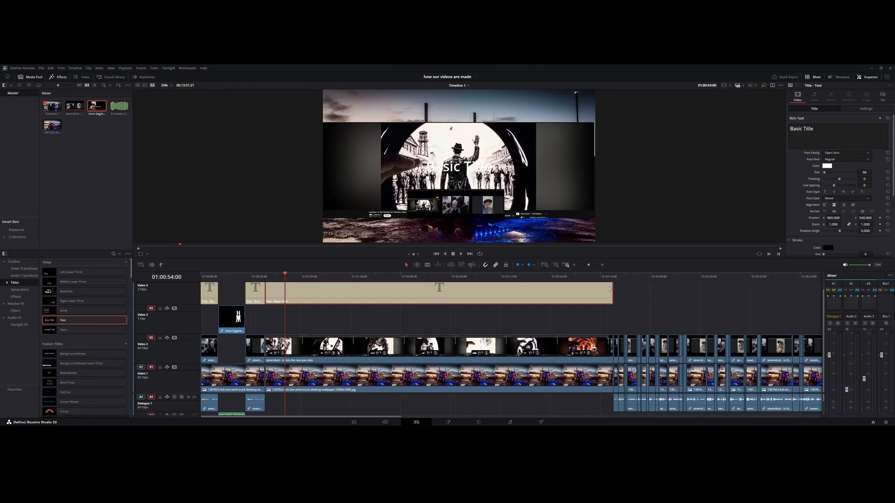
{"action": "left_click", "coordinate": [612, 276]}
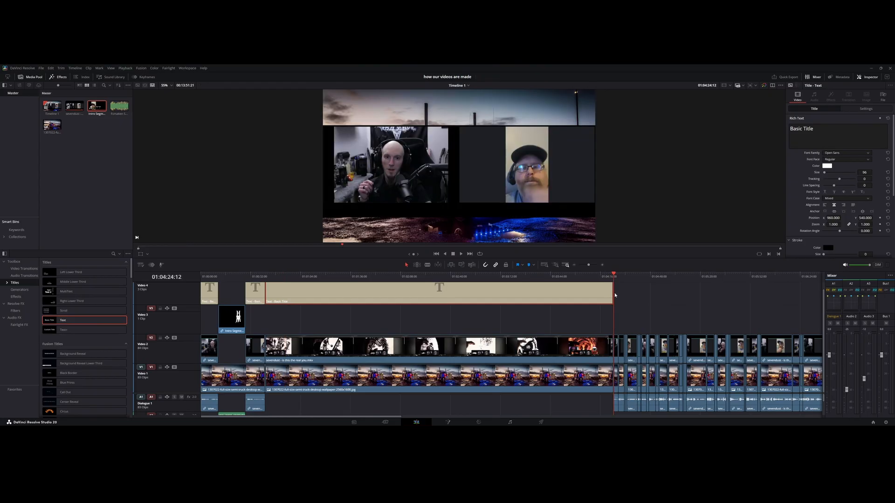
{"action": "key", "text": "ctrl+v"}
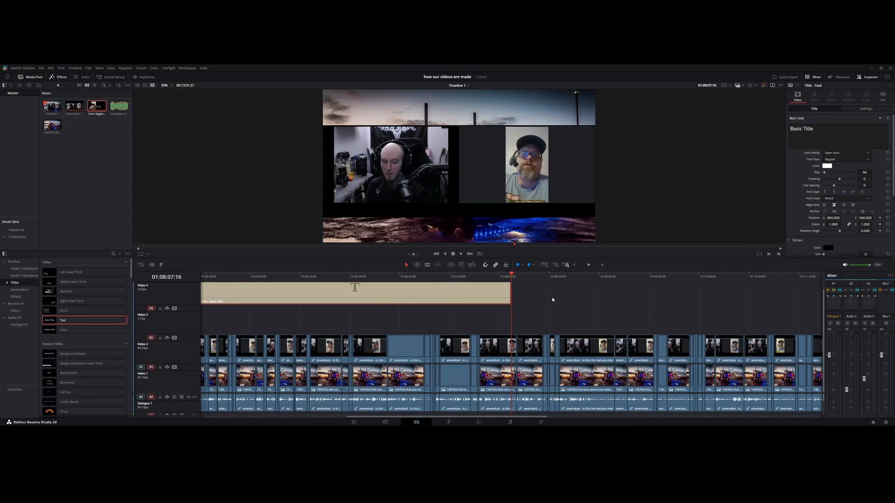
{"action": "left_click", "coordinate": [574, 266]}
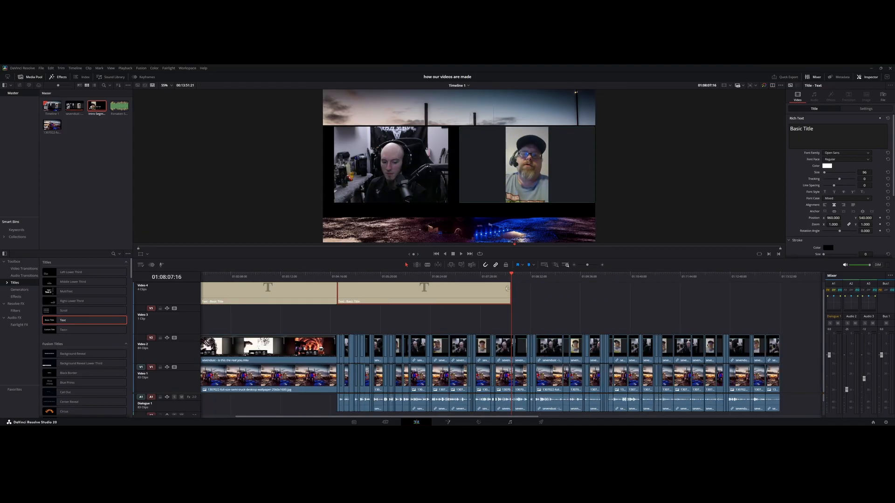
{"action": "left_click_drag", "start_coordinate": [509, 290], "coordinate": [776, 297]}
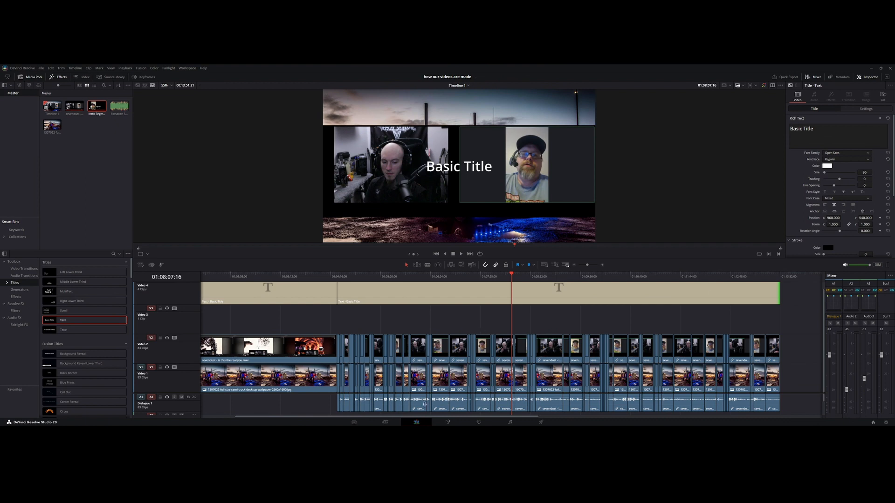
Step: Select all Video 4 titles except the music video one and change their text to "HEAVY METAL TRUCKERS"
{"action": "left_click_drag", "start_coordinate": [333, 418], "coordinate": [298, 418]}
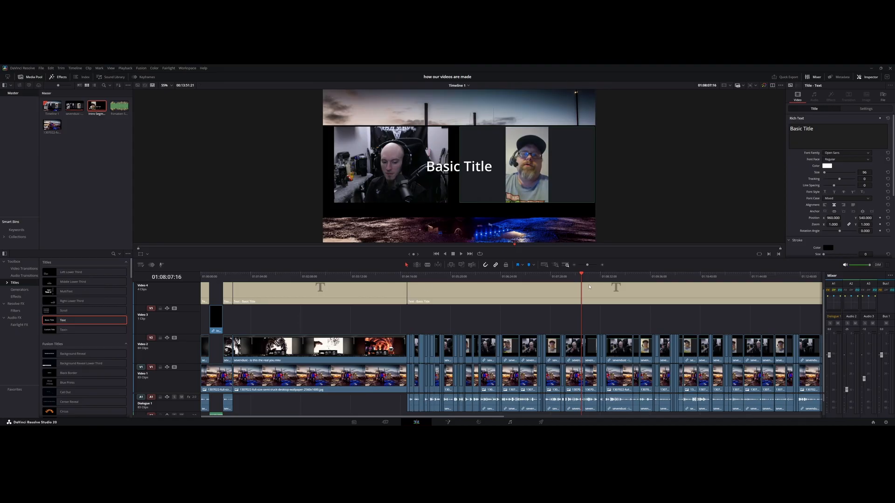
{"action": "left_click", "coordinate": [576, 295]}
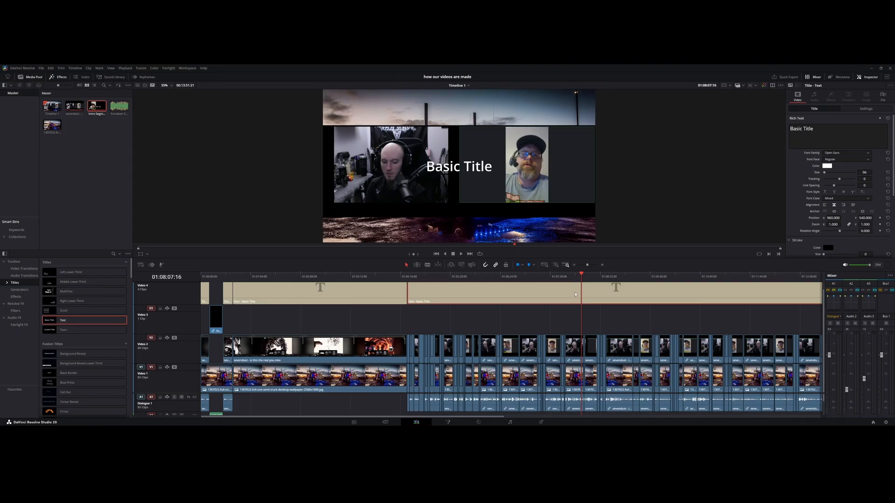
{"action": "left_click", "coordinate": [228, 292], "text": "ctrl"}
{"action": "left_click", "coordinate": [206, 295], "text": "ctrl"}
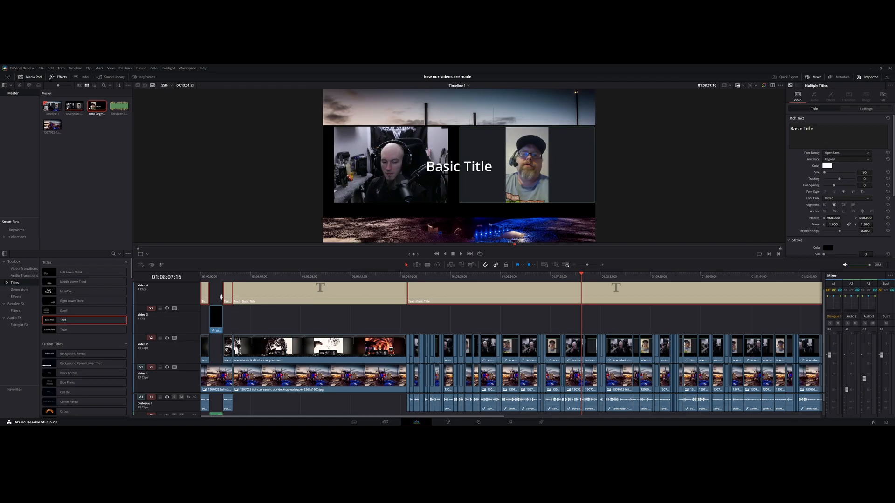
{"action": "left_click", "coordinate": [821, 131]}
{"action": "key", "text": "ctrl+a"}
{"action": "type", "text": "HEAVY METAL TRUCKERS"}
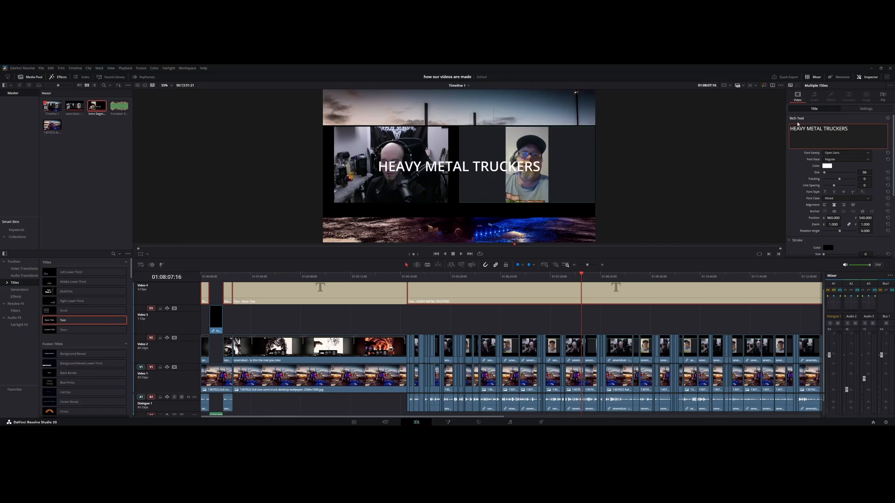
Step: Set the font family of the selected titles to Metal Mania
{"action": "left_click", "coordinate": [829, 153]}
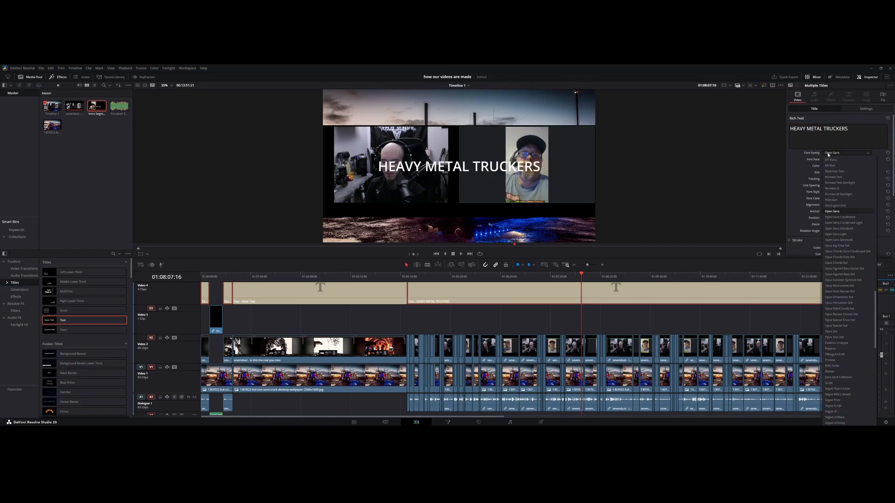
{"action": "scroll", "coordinate": [828, 155], "scroll_direction": "up", "scroll_amount": 10}
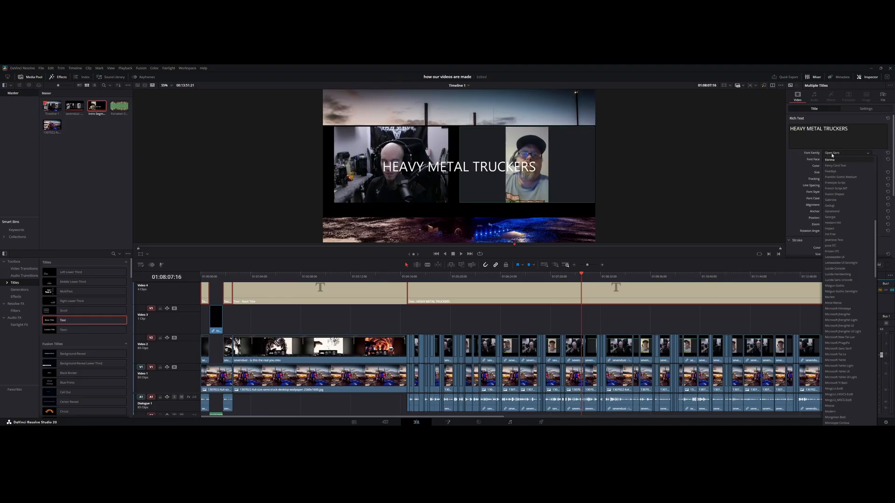
{"action": "scroll", "coordinate": [833, 159], "scroll_direction": "up", "scroll_amount": 2}
{"action": "scroll", "coordinate": [842, 161], "scroll_direction": "up", "scroll_amount": 2}
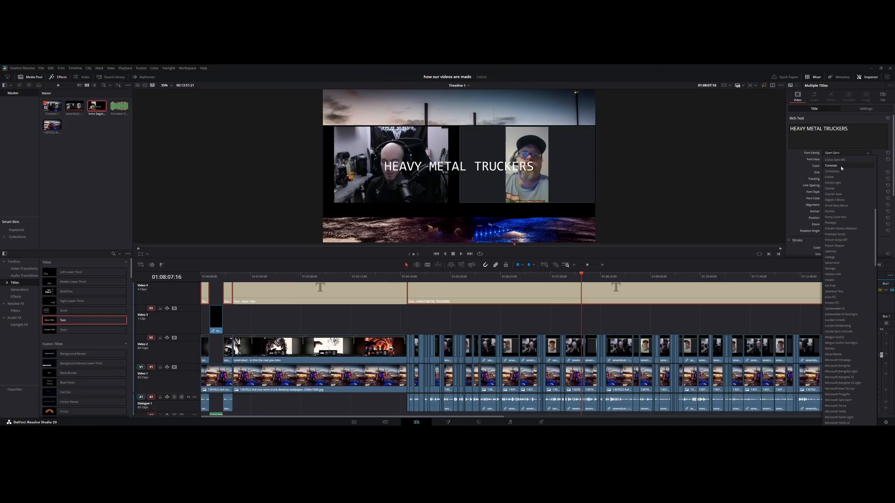
{"action": "key", "text": "m"}
{"action": "key", "text": "e"}
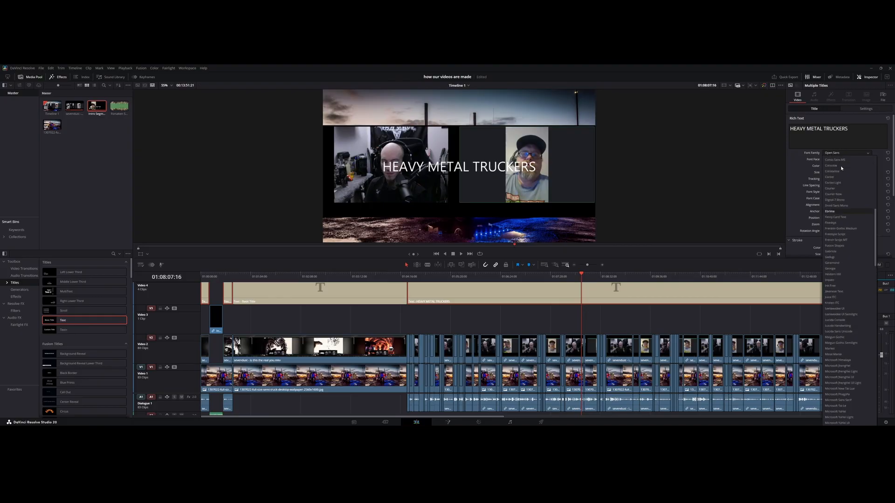
{"action": "scroll", "coordinate": [846, 159], "scroll_direction": "up", "scroll_amount": 2}
{"action": "key", "text": "m"}
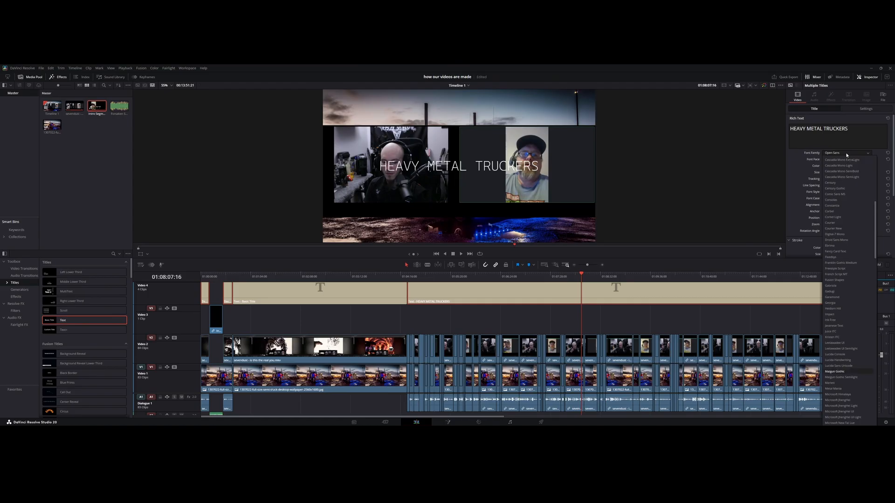
{"action": "key", "text": "e"}
{"action": "key", "text": "Return"}
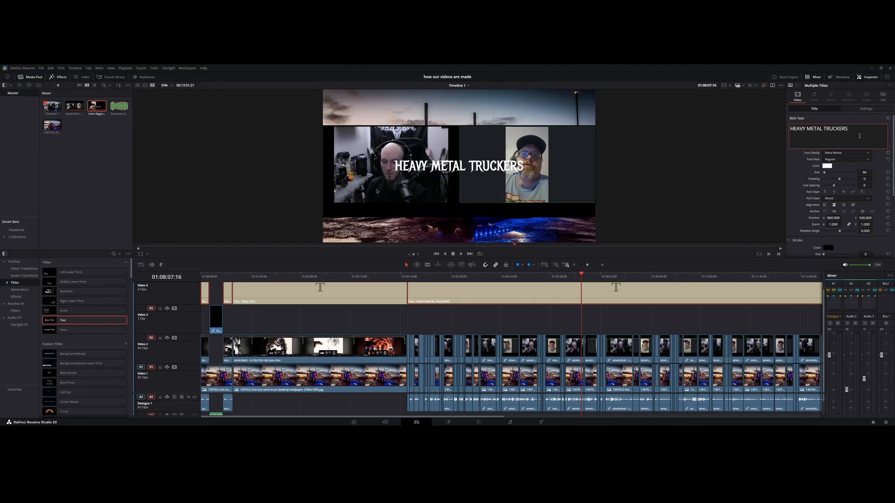
Step: Move the selected titles down to a Y position of -311 and set their opacity to 25
{"action": "left_click", "coordinate": [869, 110]}
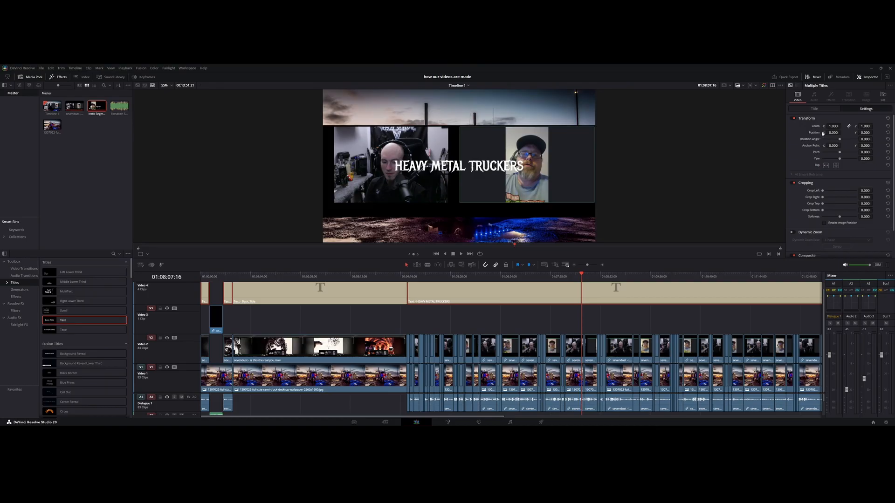
{"action": "left_click_drag", "start_coordinate": [865, 133], "coordinate": [788, 133]}
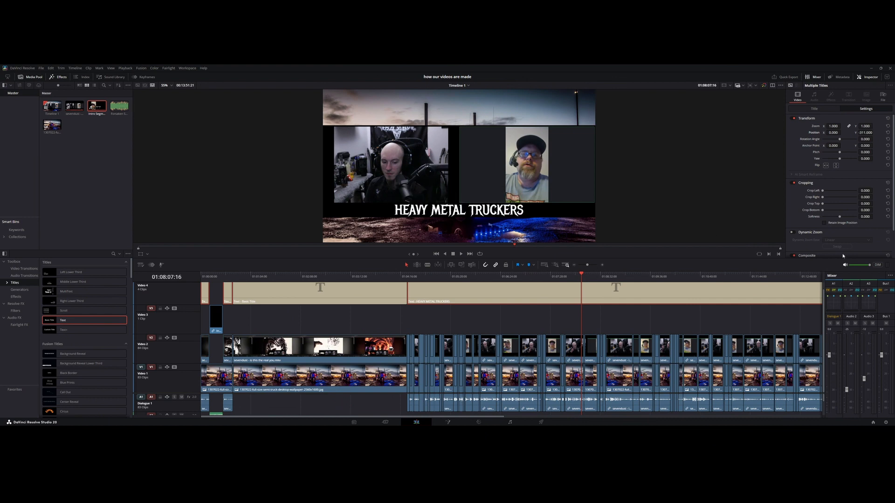
{"action": "scroll", "coordinate": [850, 219], "scroll_direction": "down", "scroll_amount": 2}
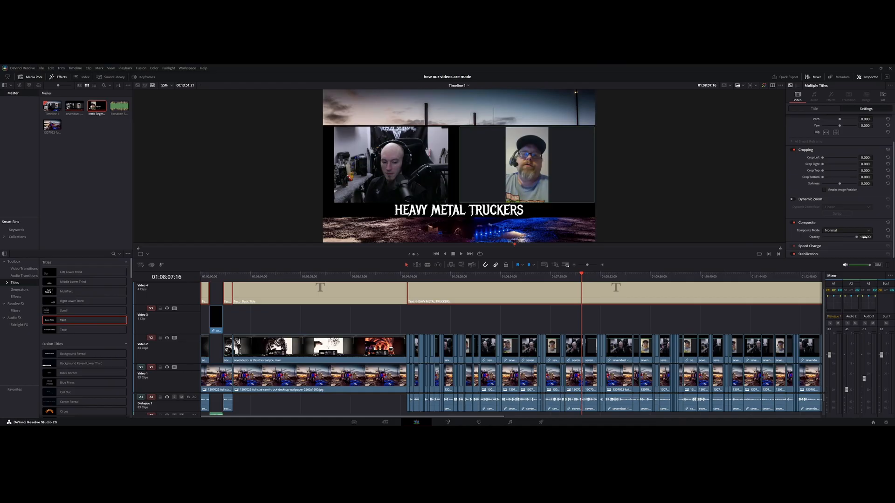
{"action": "left_click", "coordinate": [865, 238]}
{"action": "type", "text": "25"}
{"action": "key", "text": "Return"}
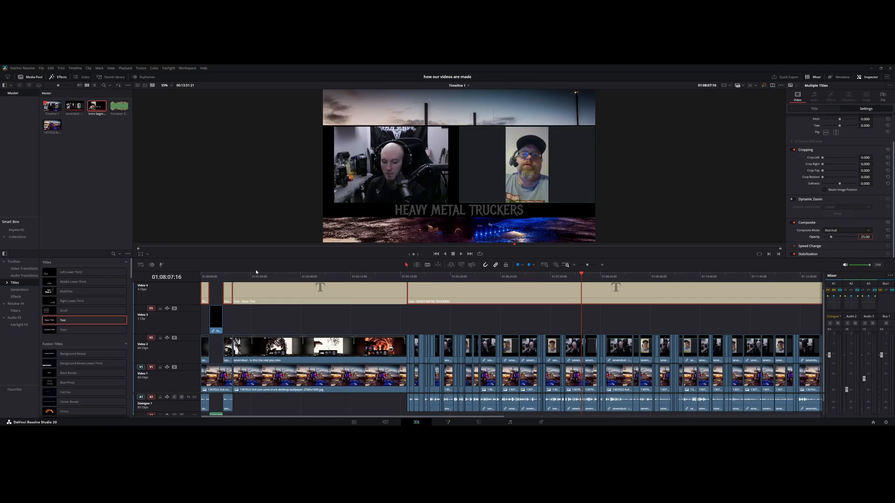
Step: Change the text of the title over the music video on Video 4 to "HEAVY METAL TRUCKERS"
{"action": "left_click", "coordinate": [229, 277]}
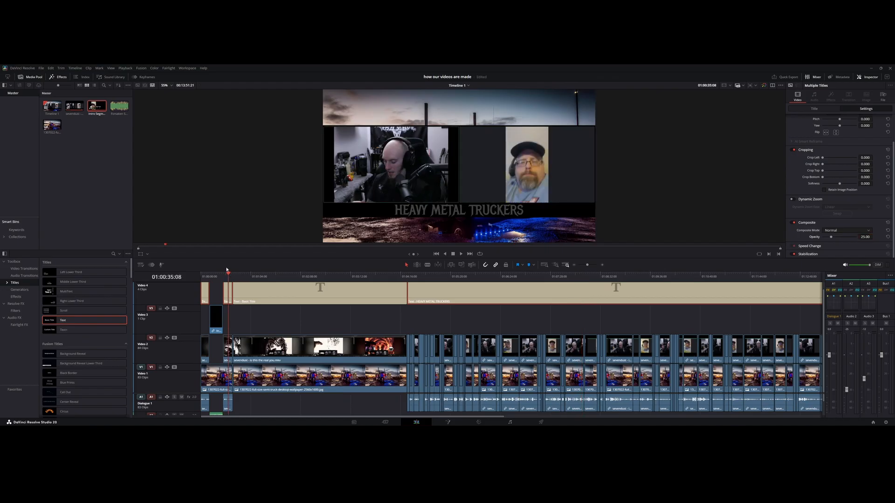
{"action": "key", "text": "Home"}
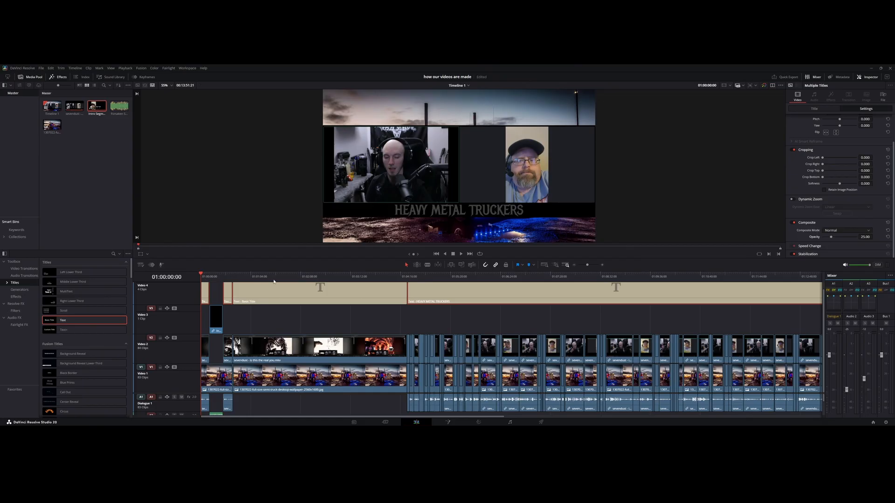
{"action": "left_click", "coordinate": [279, 290]}
{"action": "left_click", "coordinate": [289, 277]}
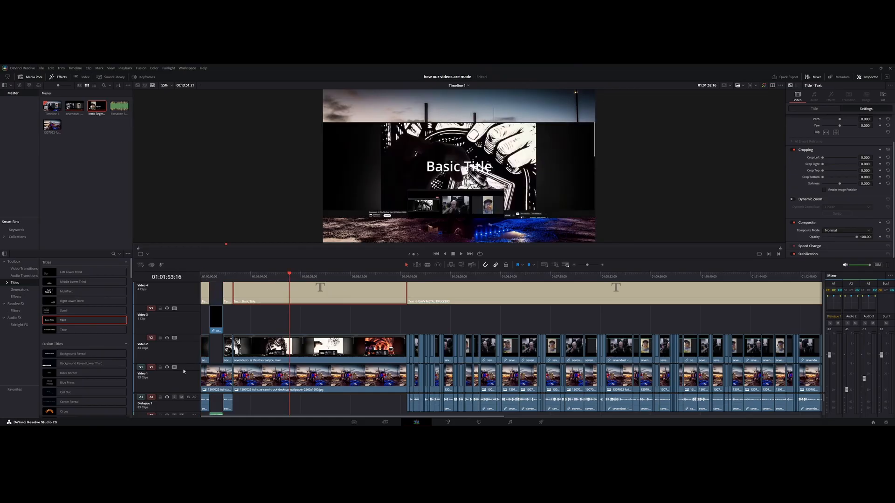
{"action": "scroll", "coordinate": [184, 408], "scroll_direction": "up", "scroll_amount": 1}
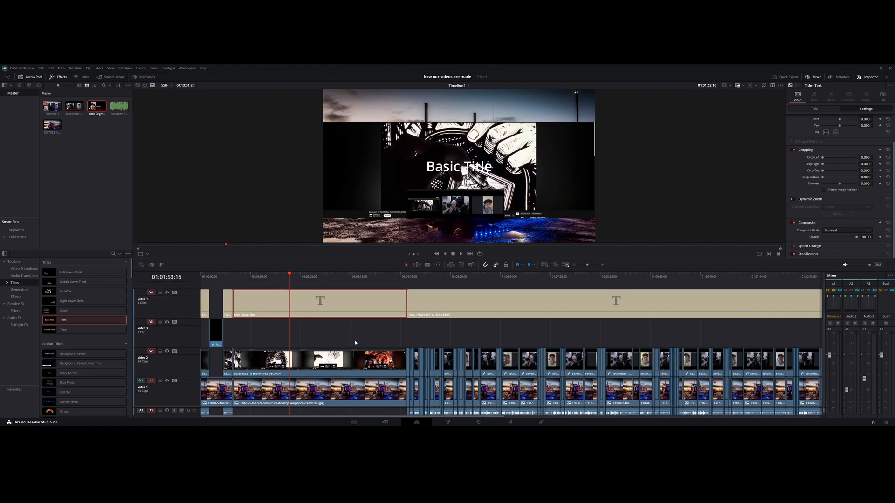
{"action": "left_click", "coordinate": [826, 111]}
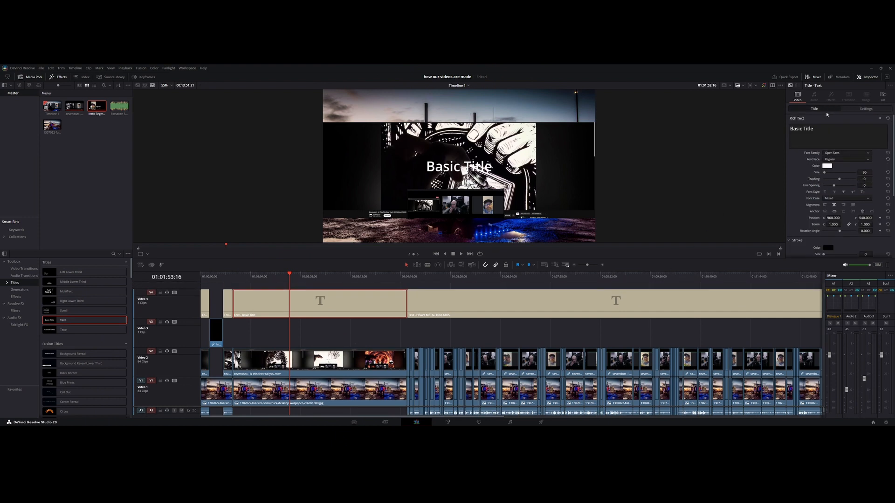
{"action": "left_click_drag", "start_coordinate": [833, 132], "coordinate": [774, 132]}
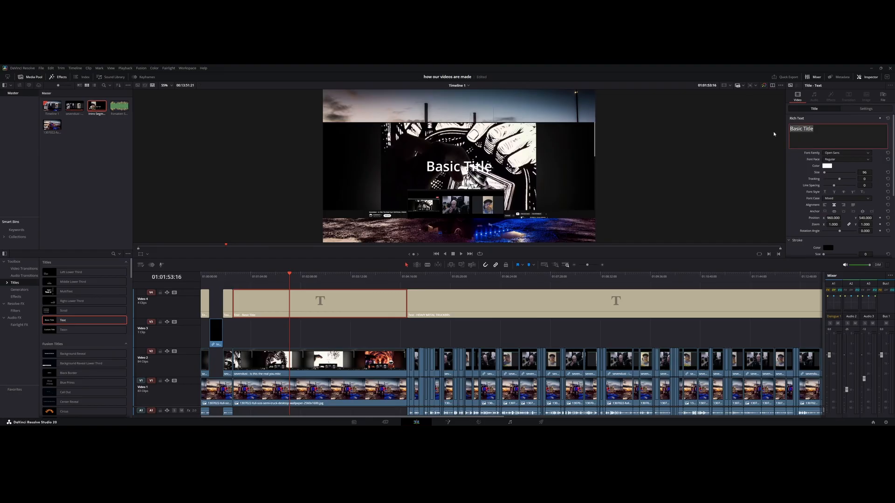
{"action": "type", "text": "HEAVY METAL T"}
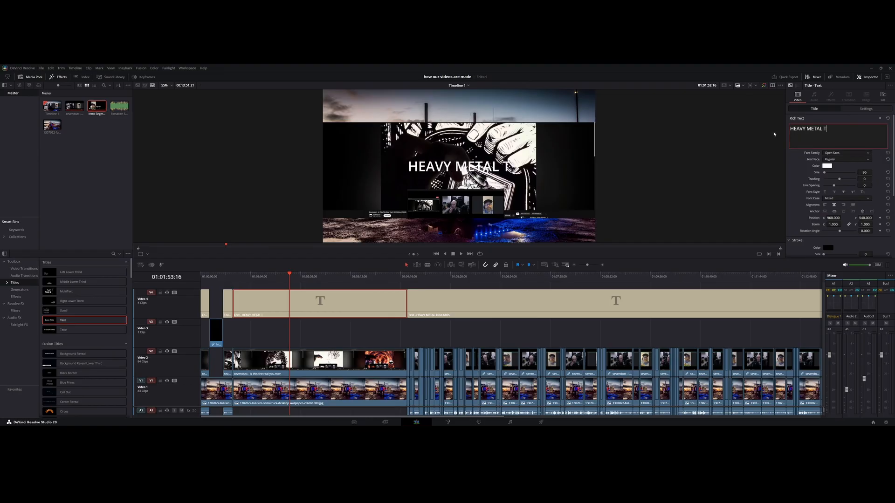
{"action": "type", "text": "RUCKERS"}
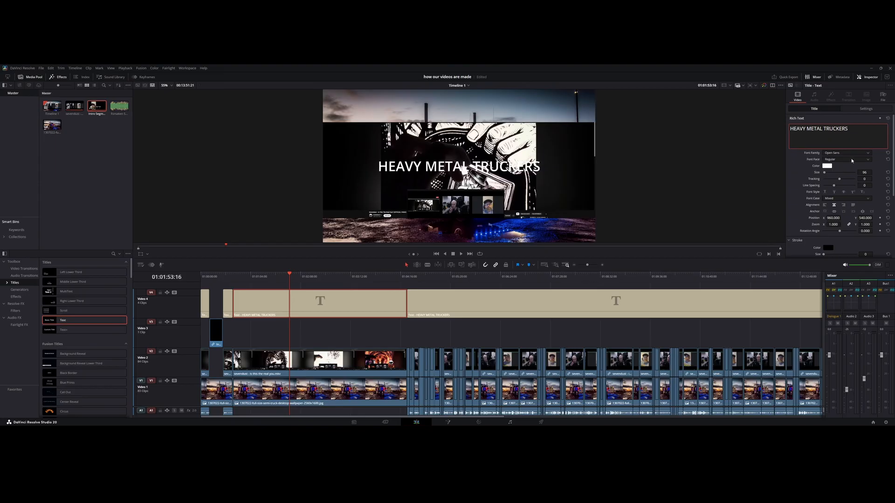
Step: Set the music video title's font family to Metal Mania and move it down to a Y position of about -419
{"action": "left_click", "coordinate": [846, 154]}
{"action": "type", "text": "me"}
{"action": "key", "text": "Return"}
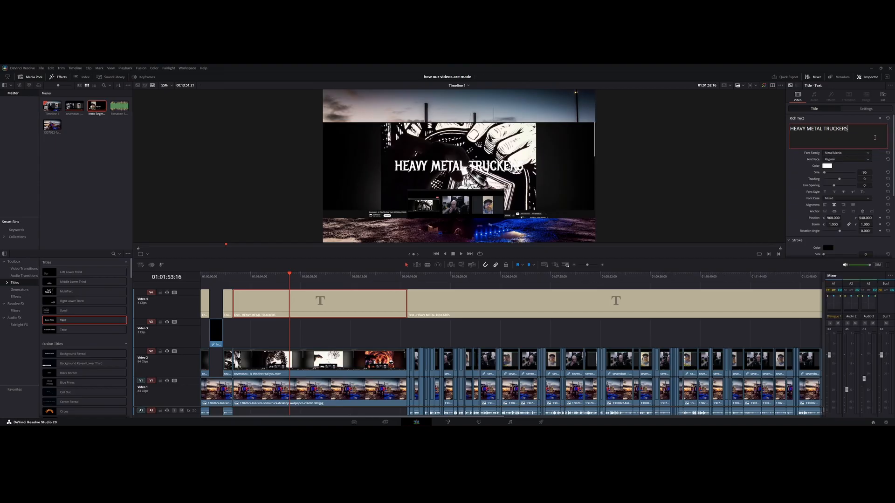
{"action": "left_click", "coordinate": [866, 109]}
{"action": "scroll", "coordinate": [857, 166], "scroll_direction": "up", "scroll_amount": 2}
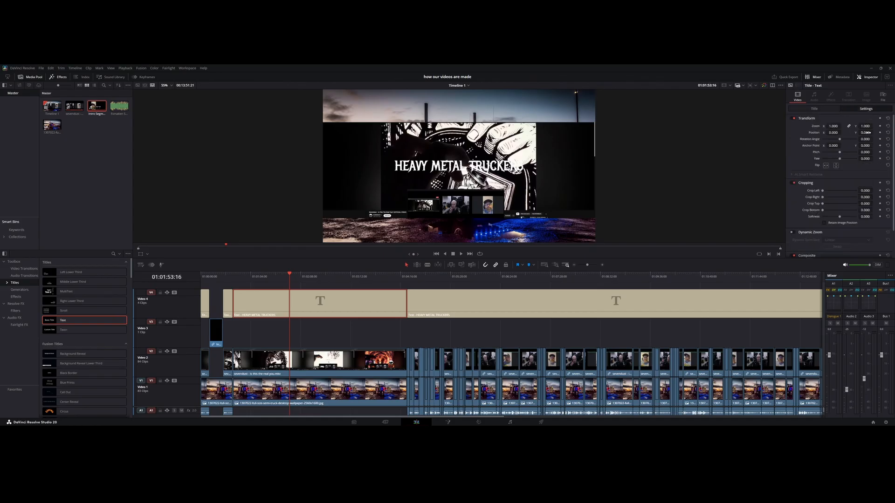
{"action": "left_click_drag", "start_coordinate": [866, 133], "coordinate": [808, 132]}
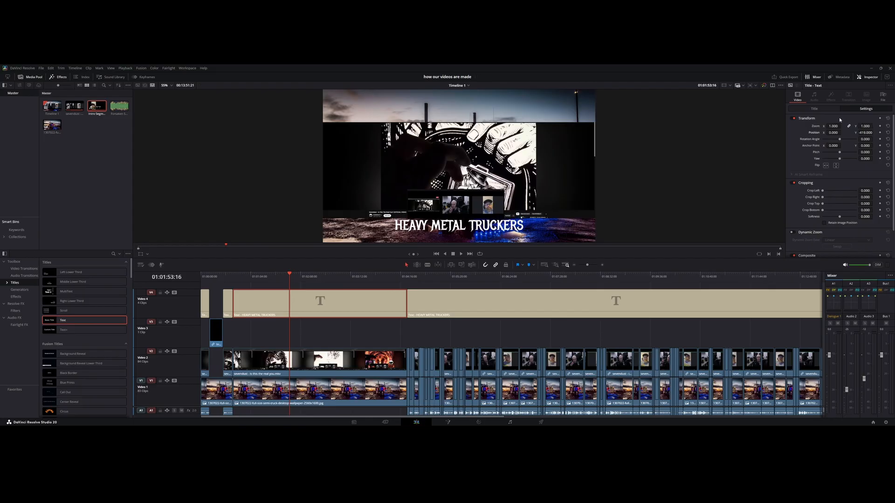
Step: Give the music video title a black background about 1.247 wide and 0.092 high, with background opacity 100
{"action": "left_click", "coordinate": [822, 110]}
{"action": "scroll", "coordinate": [828, 164], "scroll_direction": "down", "scroll_amount": 5}
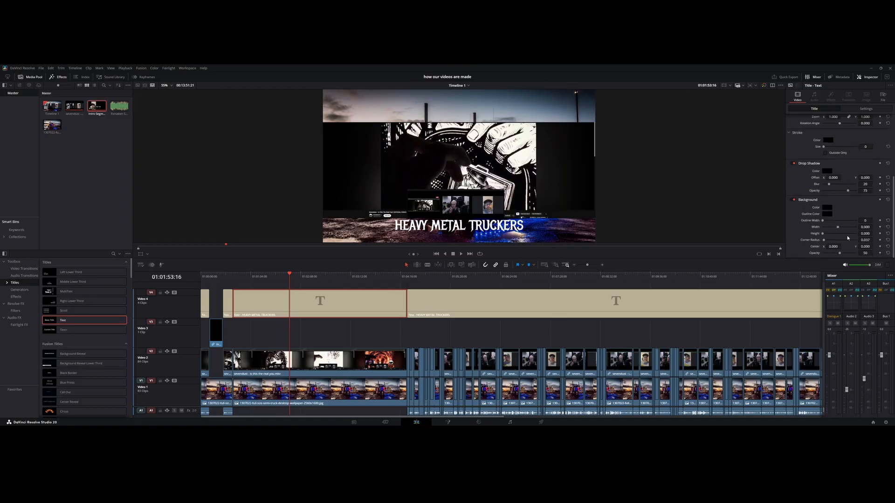
{"action": "left_click_drag", "start_coordinate": [866, 233], "coordinate": [874, 234]}
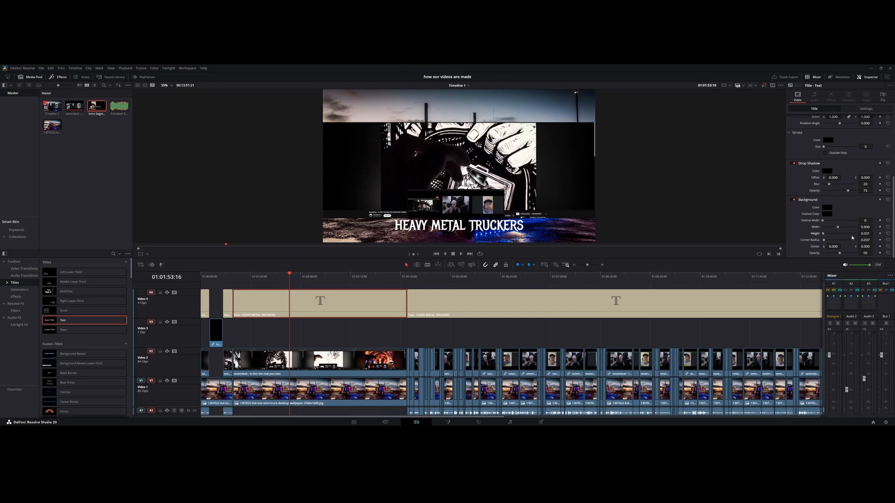
{"action": "left_click_drag", "start_coordinate": [872, 234], "coordinate": [874, 233]}
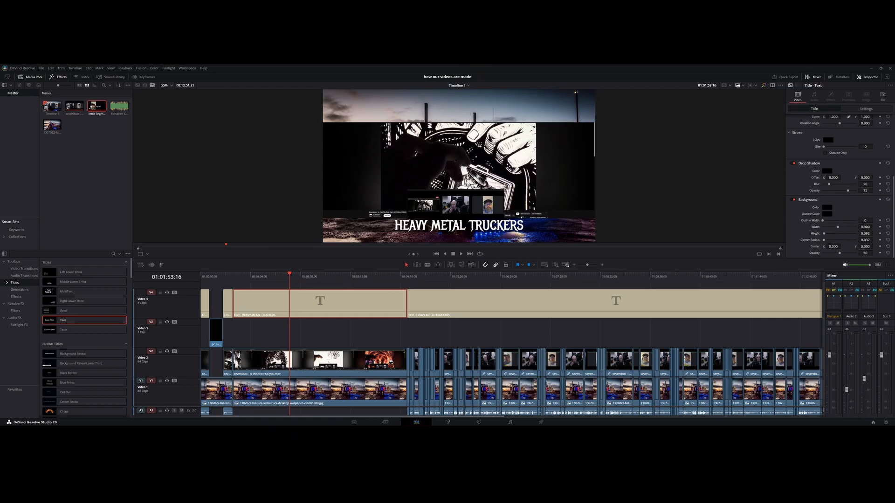
{"action": "left_click_drag", "start_coordinate": [875, 227], "coordinate": [875, 227]}
{"action": "left_click_drag", "start_coordinate": [866, 253], "coordinate": [874, 253]}
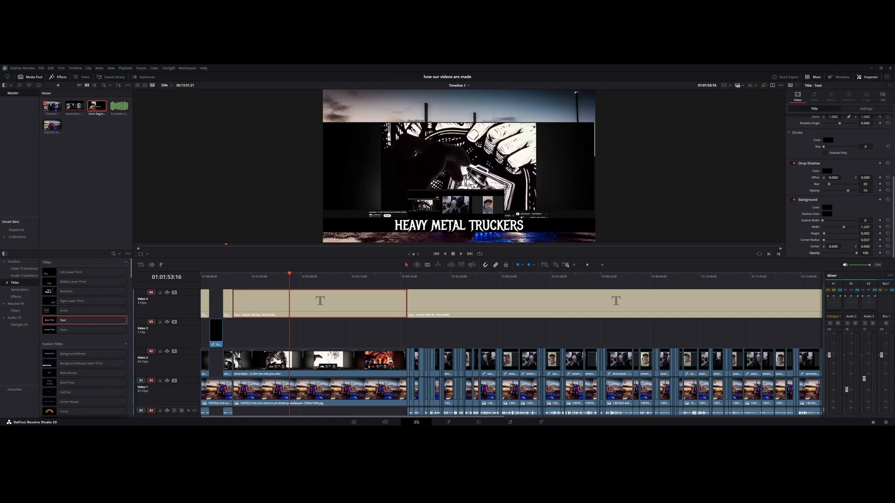
Step: Set the composite opacity of the music video title to 70
{"action": "left_click", "coordinate": [868, 110]}
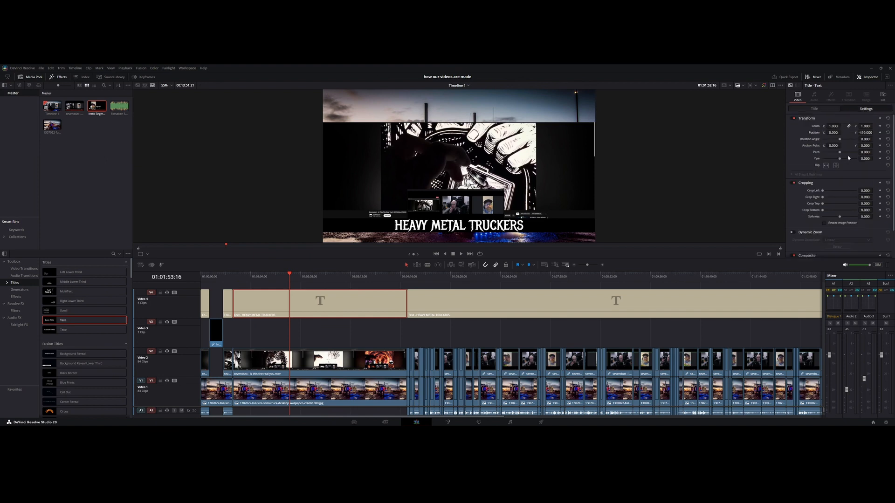
{"action": "scroll", "coordinate": [848, 159], "scroll_direction": "down", "scroll_amount": 2}
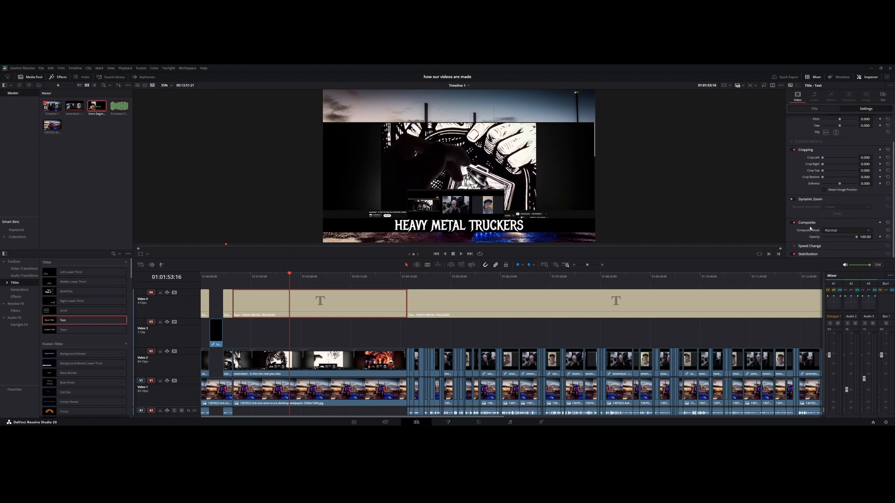
{"action": "left_click", "coordinate": [867, 237]}
{"action": "type", "text": "70"}
{"action": "key", "text": "Return"}
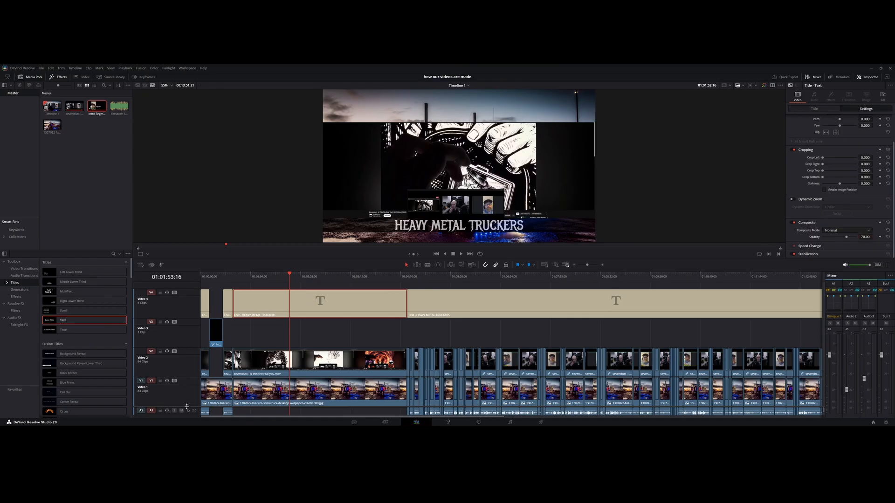
Step: Add Forsaken Shadows.mp3 at the start of the timeline on a new audio track below Audio 3
{"action": "scroll", "coordinate": [186, 407], "scroll_direction": "down", "scroll_amount": 5}
{"action": "scroll", "coordinate": [193, 329], "scroll_direction": "down", "scroll_amount": 2}
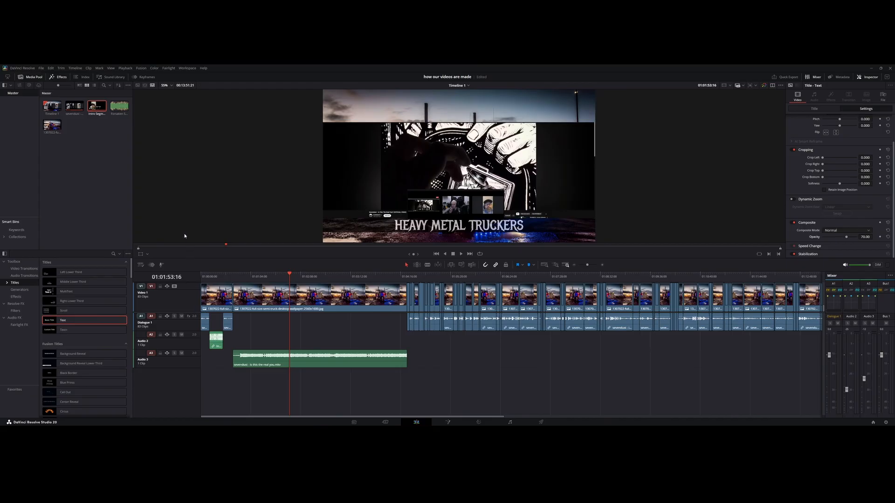
{"action": "left_click", "coordinate": [119, 107]}
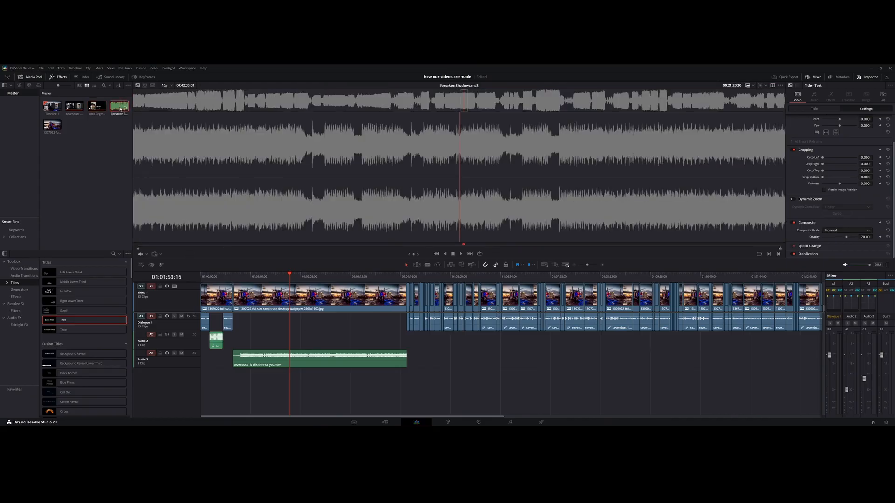
{"action": "left_click_drag", "start_coordinate": [120, 109], "coordinate": [208, 376]}
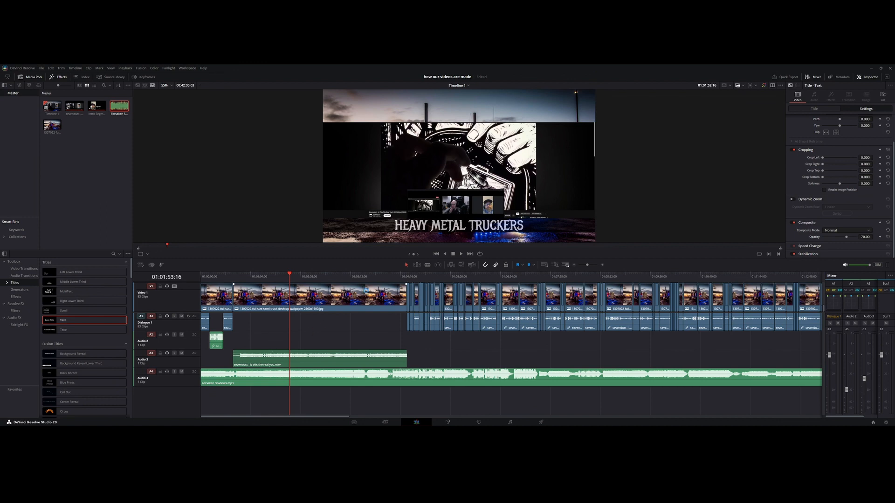
Step: Split the background music where the intro begins and move the remainder to start right after the intro
{"action": "left_click", "coordinate": [427, 265]}
{"action": "left_click", "coordinate": [209, 380]}
{"action": "left_click_drag", "start_coordinate": [220, 380], "coordinate": [233, 382]}
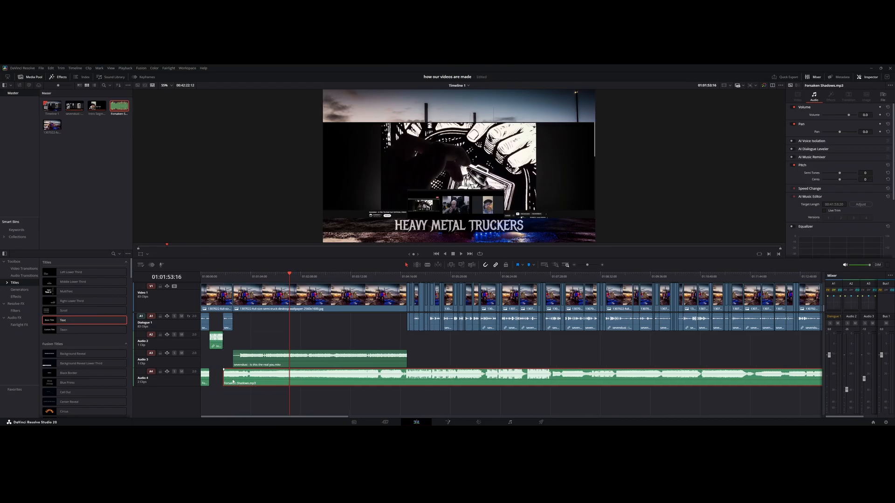
Step: Split the background music where the music video begins and move the remainder to start at the music video's end
{"action": "left_click", "coordinate": [428, 265]}
{"action": "left_click", "coordinate": [233, 381]}
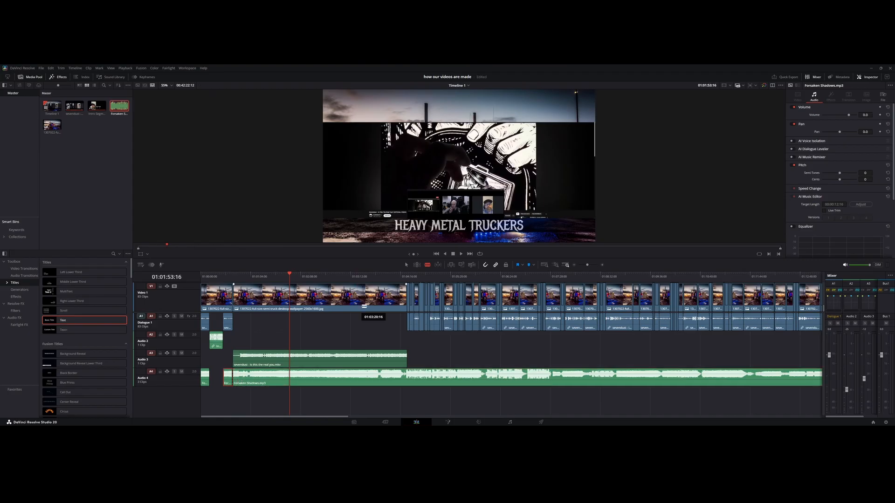
{"action": "left_click", "coordinate": [406, 265]}
{"action": "left_click_drag", "start_coordinate": [244, 382], "coordinate": [416, 376]}
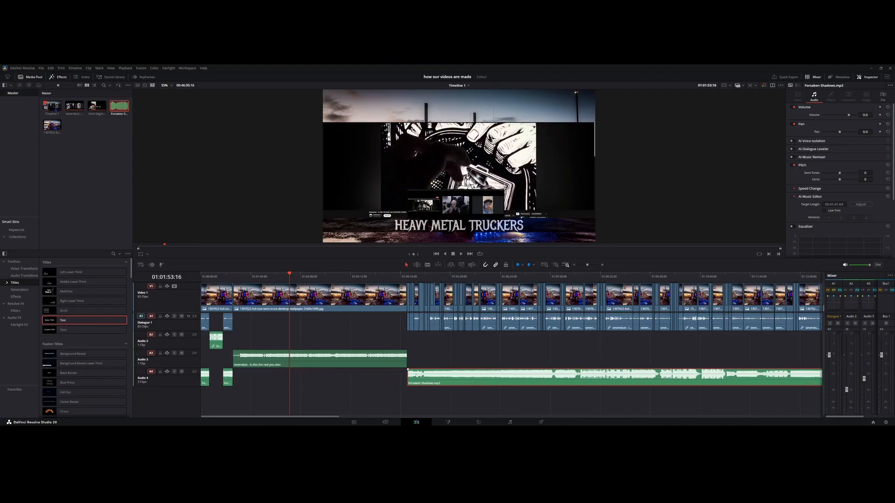
Step: Split the background music at the end of the conversation and delete the excess part
{"action": "left_click_drag", "start_coordinate": [327, 418], "coordinate": [428, 416]}
{"action": "left_click", "coordinate": [428, 265]}
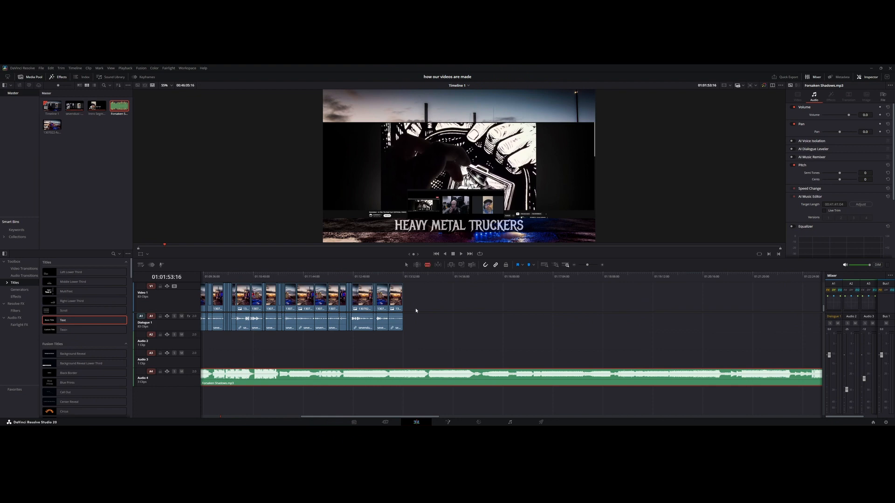
{"action": "left_click", "coordinate": [404, 378]}
{"action": "left_click", "coordinate": [406, 266]}
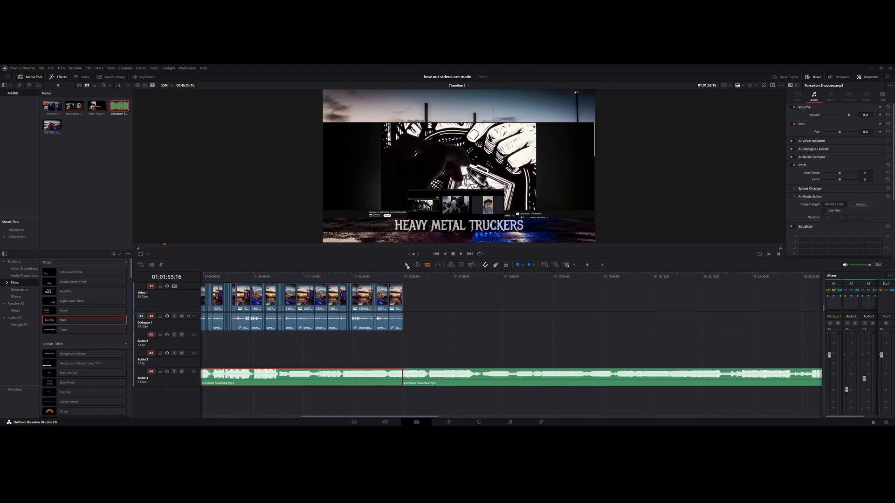
{"action": "left_click", "coordinate": [432, 384]}
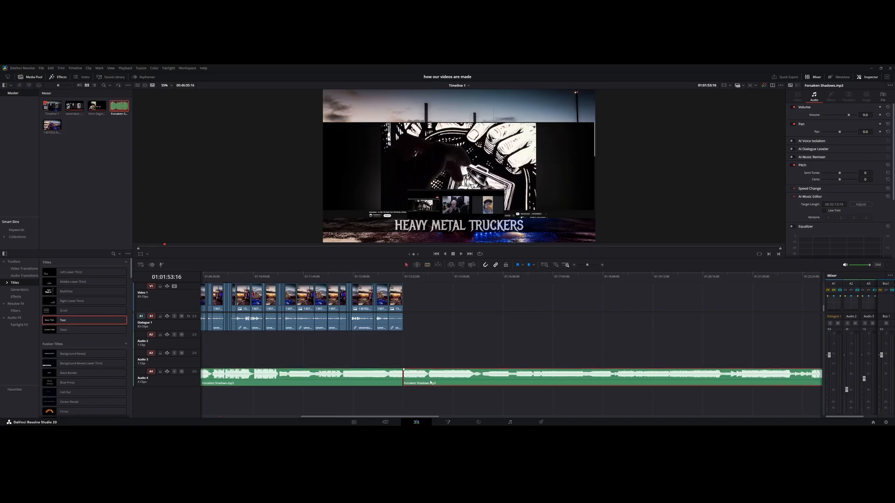
{"action": "key", "text": "Delete"}
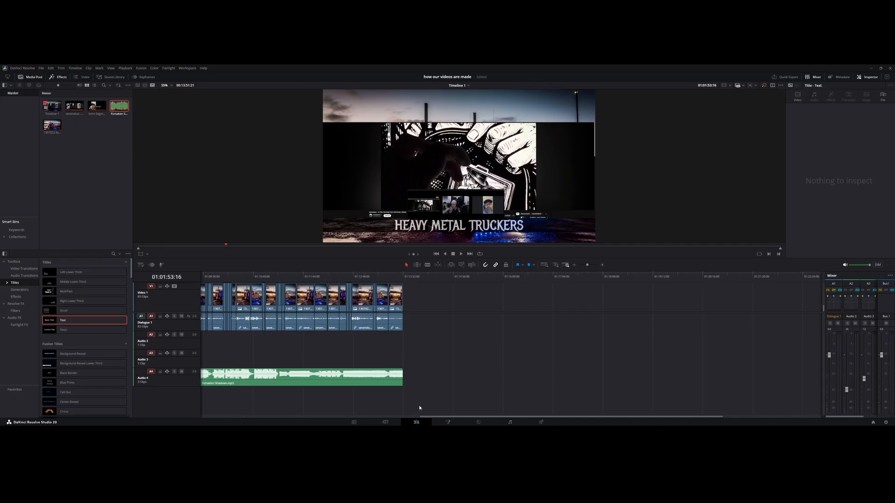
Step: Widen the mixer to reach Audio 4 and lower that track's volume fader well below the other tracks
{"action": "left_click_drag", "start_coordinate": [434, 416], "coordinate": [397, 414]}
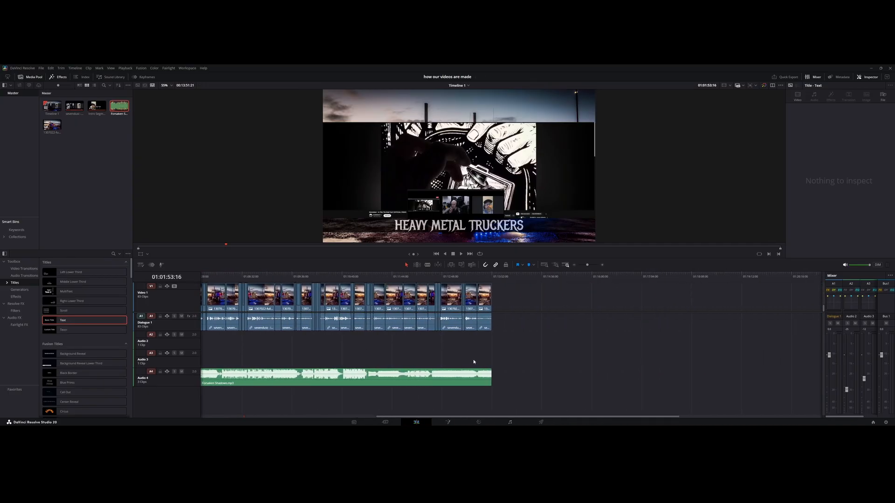
{"action": "scroll", "coordinate": [430, 311], "scroll_direction": "up", "scroll_amount": 3}
{"action": "scroll", "coordinate": [432, 309], "scroll_direction": "down", "scroll_amount": 3}
{"action": "left_click_drag", "start_coordinate": [824, 329], "coordinate": [807, 330]}
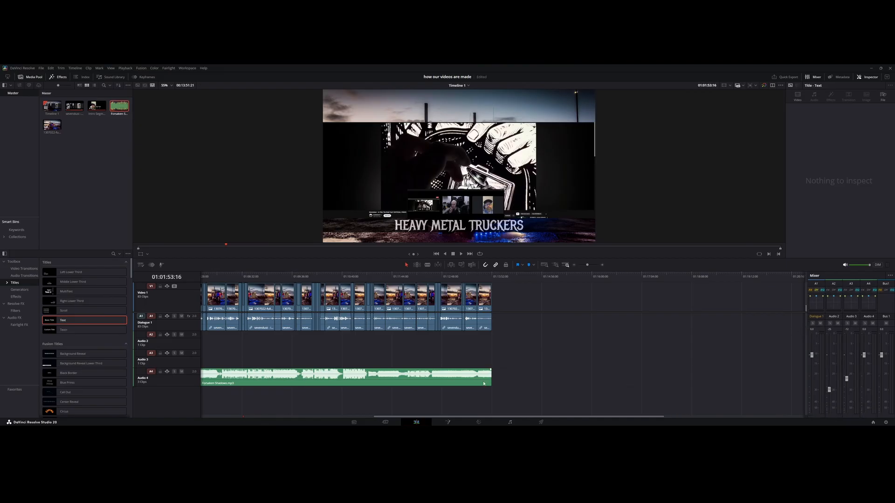
{"action": "left_click_drag", "start_coordinate": [866, 355], "coordinate": [861, 401]}
Step: Play the opening, the transition into the music video and the start of the following conversation to check the audio balance
{"action": "left_click_drag", "start_coordinate": [508, 418], "coordinate": [298, 425]}
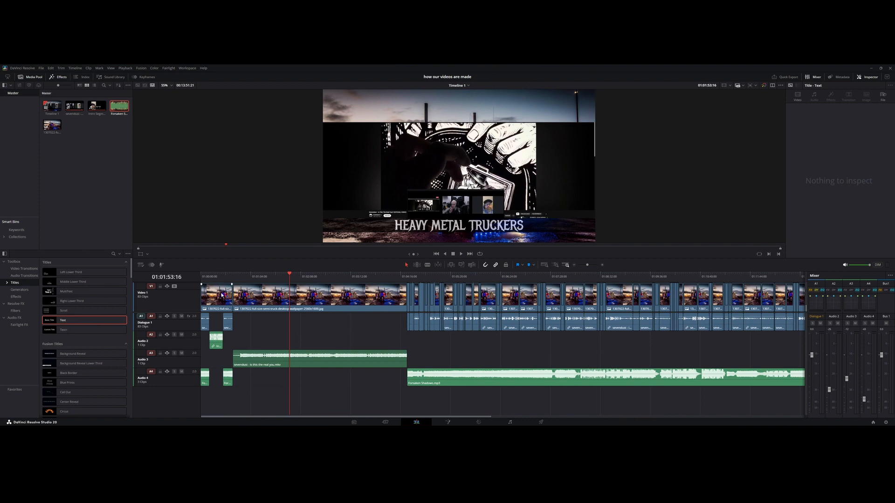
{"action": "left_click", "coordinate": [203, 277]}
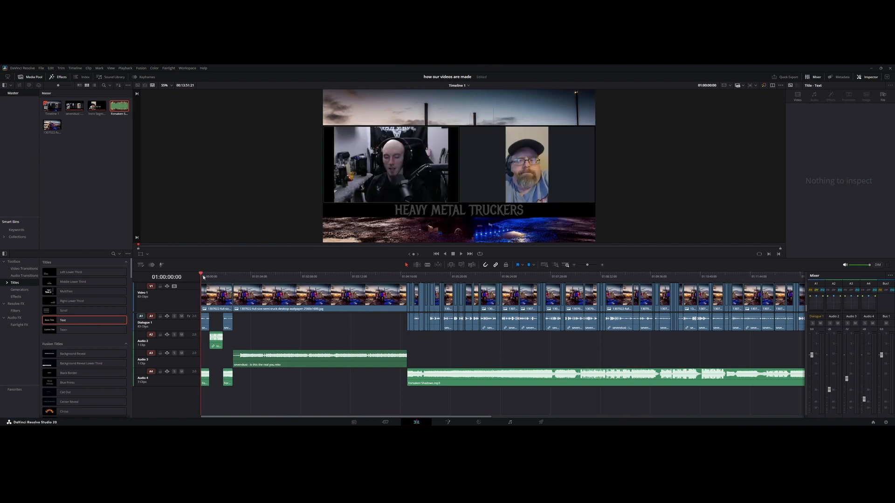
{"action": "key", "text": "space"}
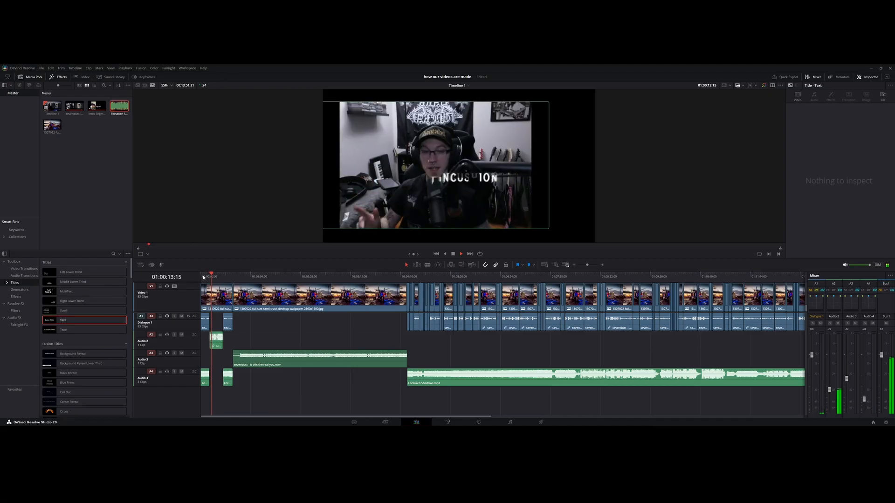
{"action": "left_click", "coordinate": [228, 276]}
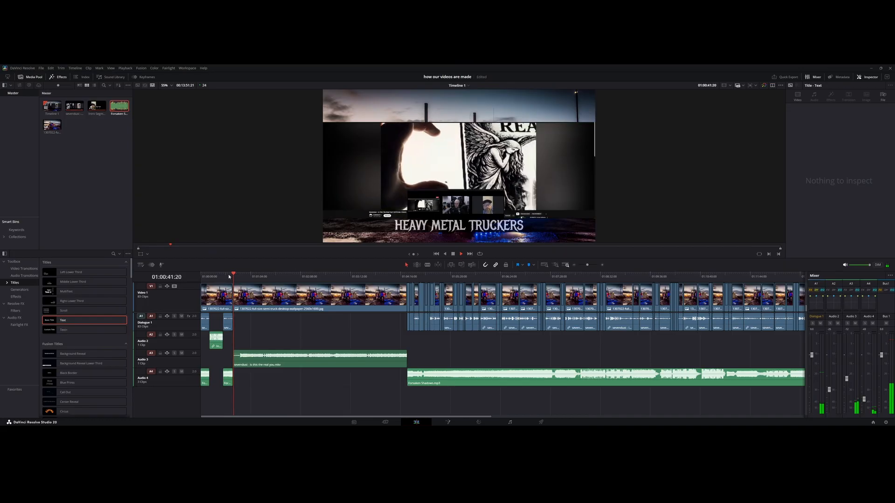
{"action": "left_click", "coordinate": [255, 276]}
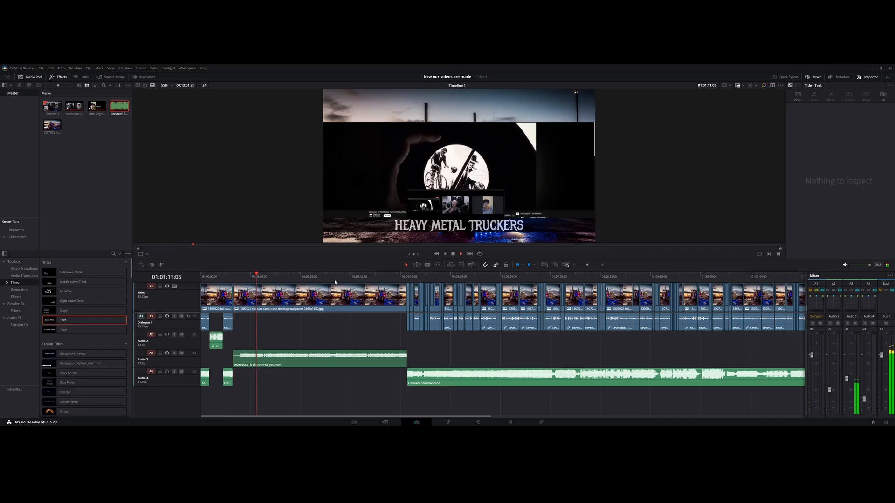
{"action": "left_click", "coordinate": [407, 276]}
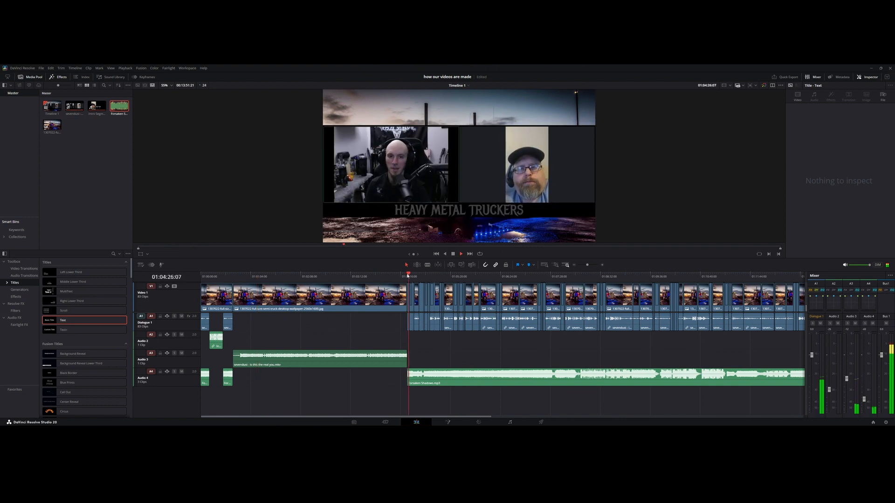
{"action": "key", "text": "space"}
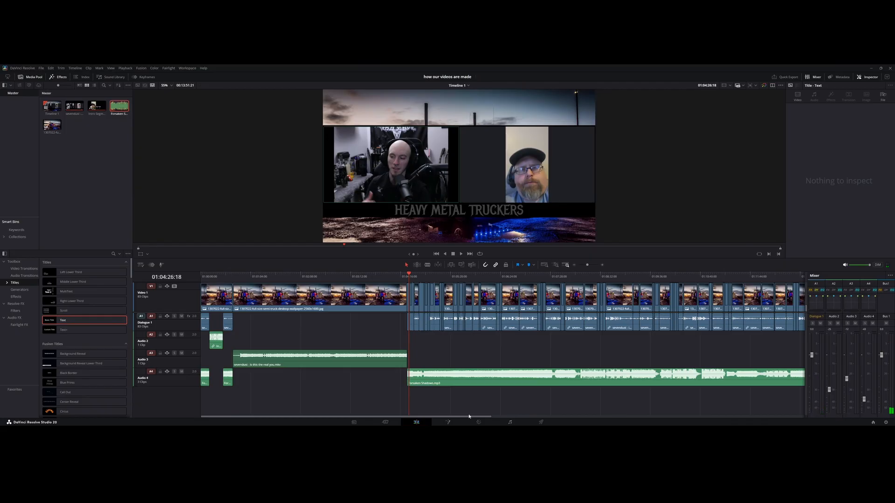
{"action": "left_click_drag", "start_coordinate": [470, 418], "coordinate": [421, 414]}
{"action": "left_click_drag", "start_coordinate": [180, 312], "coordinate": [171, 355]}
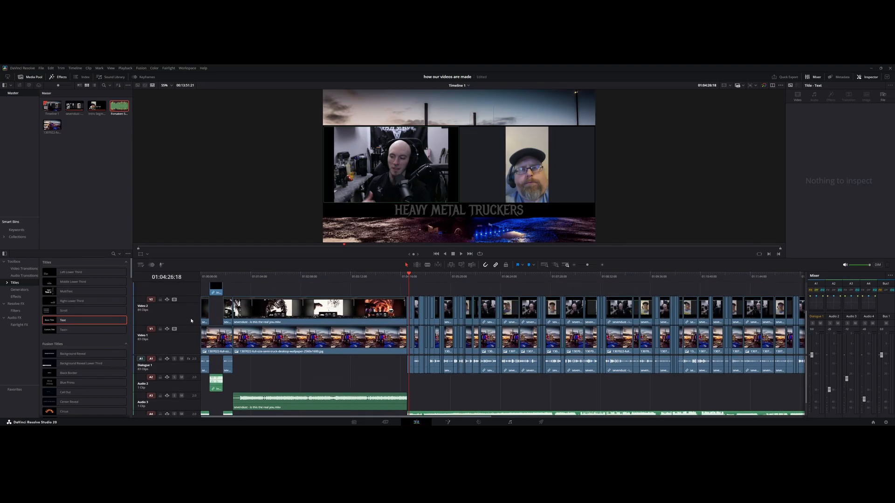